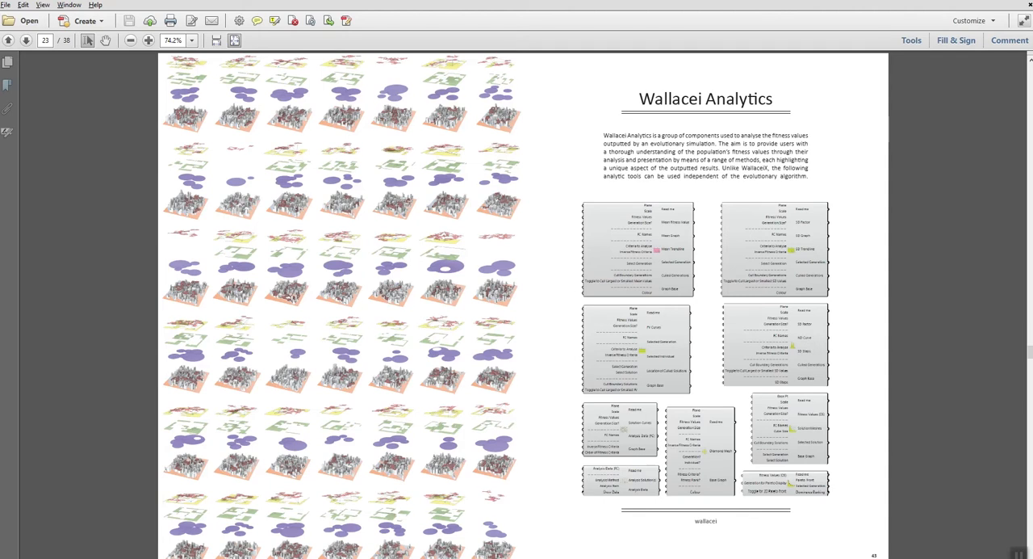
- Review the Wallacei Analytics chapter of the PDF, including the Fitness Value, Standard Deviation Trendline and Diamond Fitness chart pages
scroll(523, 305, down, 1)
scroll(523, 305, down, 1)
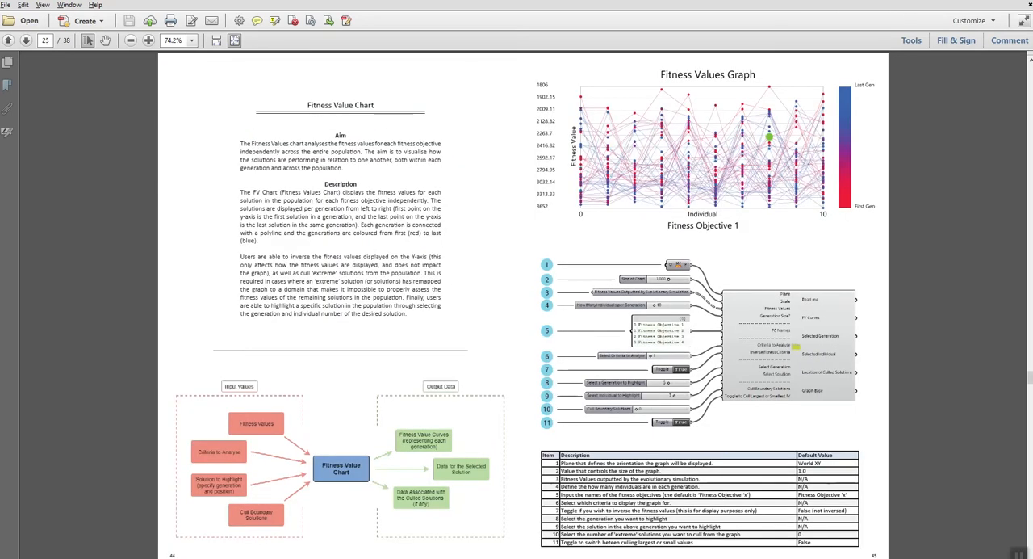
scroll(523, 305, up, 2)
scroll(523, 306, down, 4)
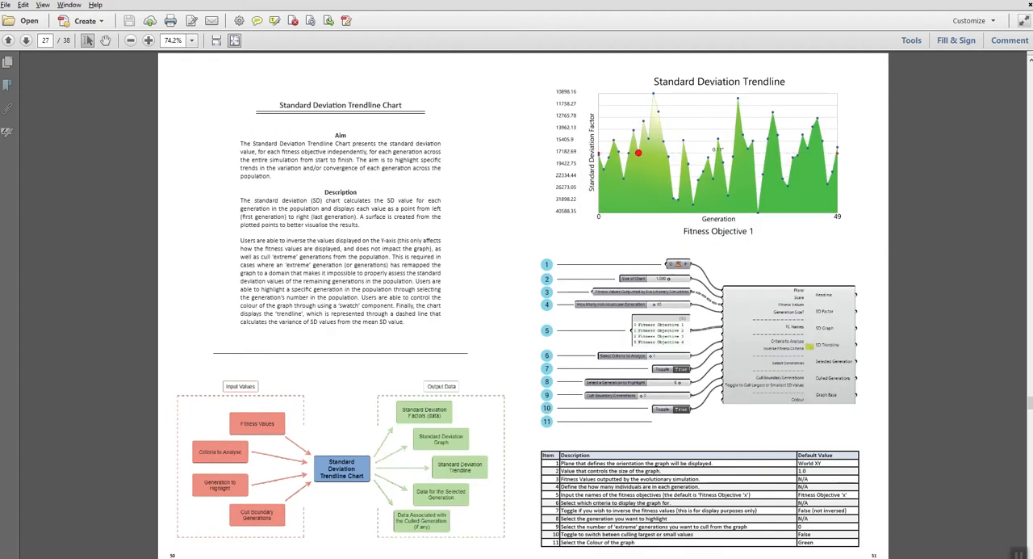
scroll(523, 305, down, 2)
scroll(523, 305, up, 1)
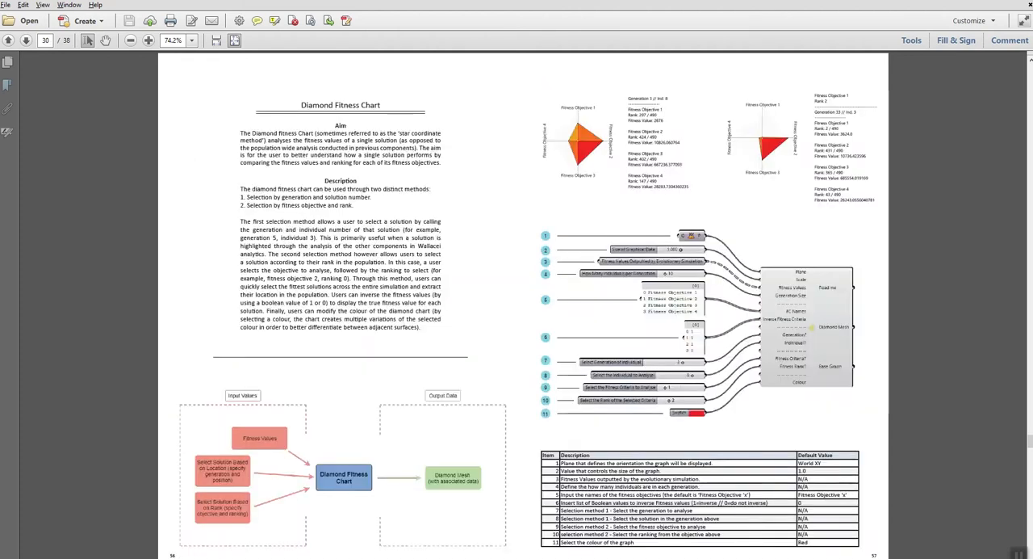
scroll(523, 305, down, 1)
scroll(523, 305, up, 2)
scroll(523, 305, up, 4)
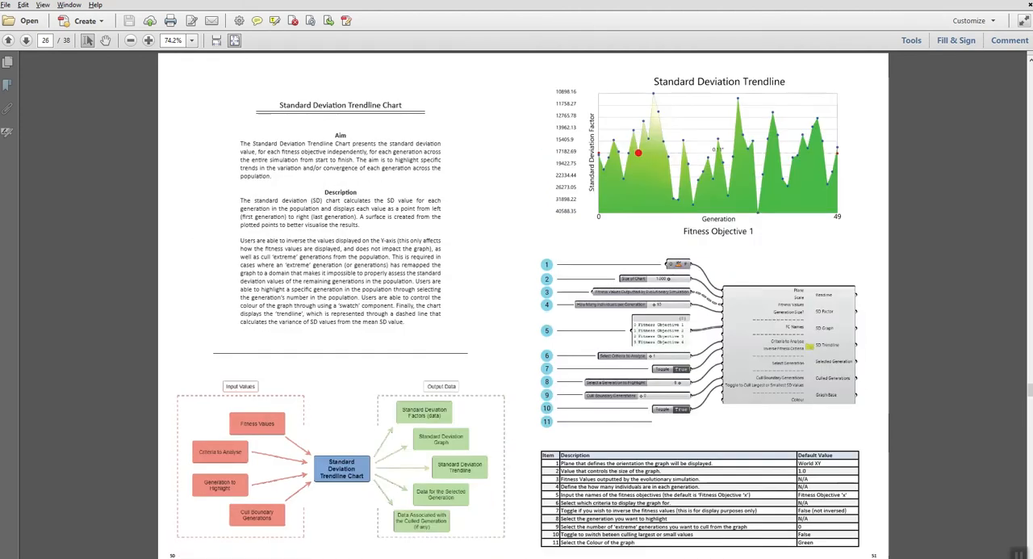
scroll(523, 306, up, 1)
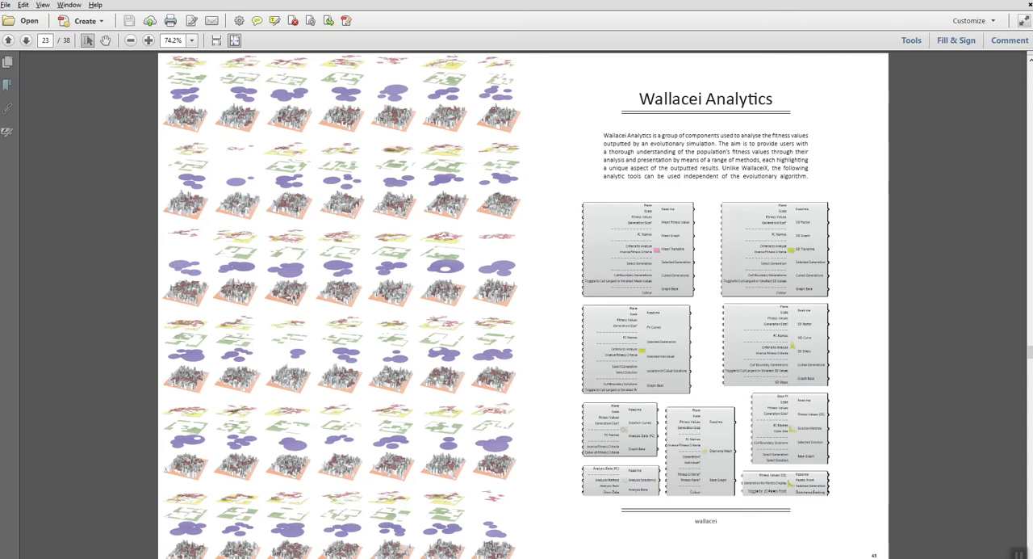
- Switch to Grasshopper, examine the Fitness Values output in the WallaceiX Tutorial definition, and return to the unnamed definition
key(alt+Tab)
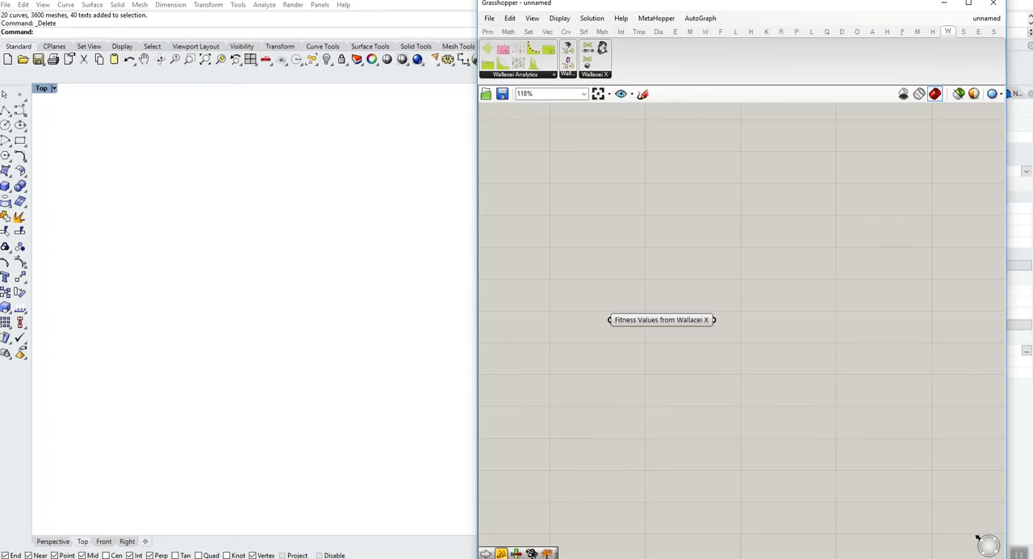
right_drag(682, 306, 647, 306)
scroll(646, 308, down, 2)
scroll(639, 315, up, 3)
mouse_move(641, 317)
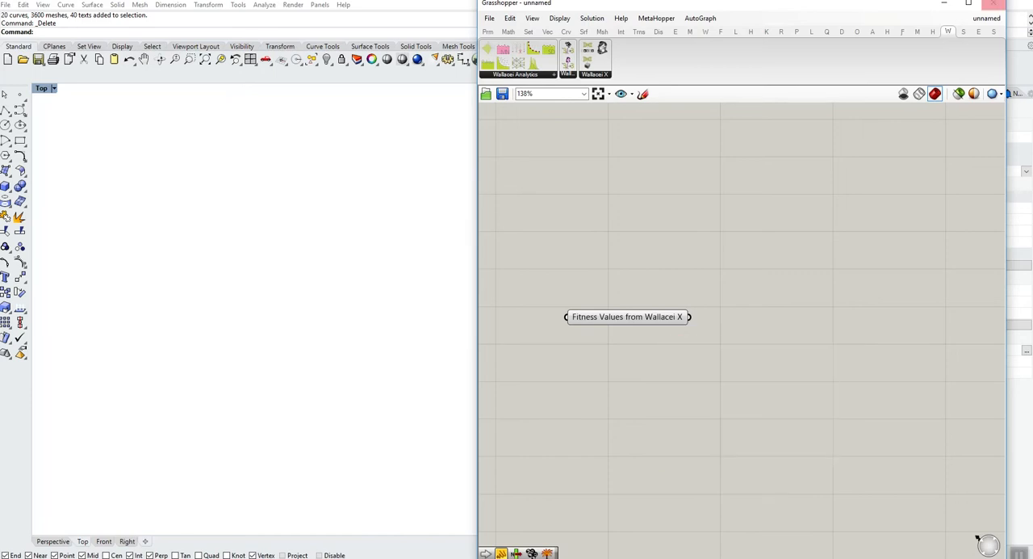
click(986, 18)
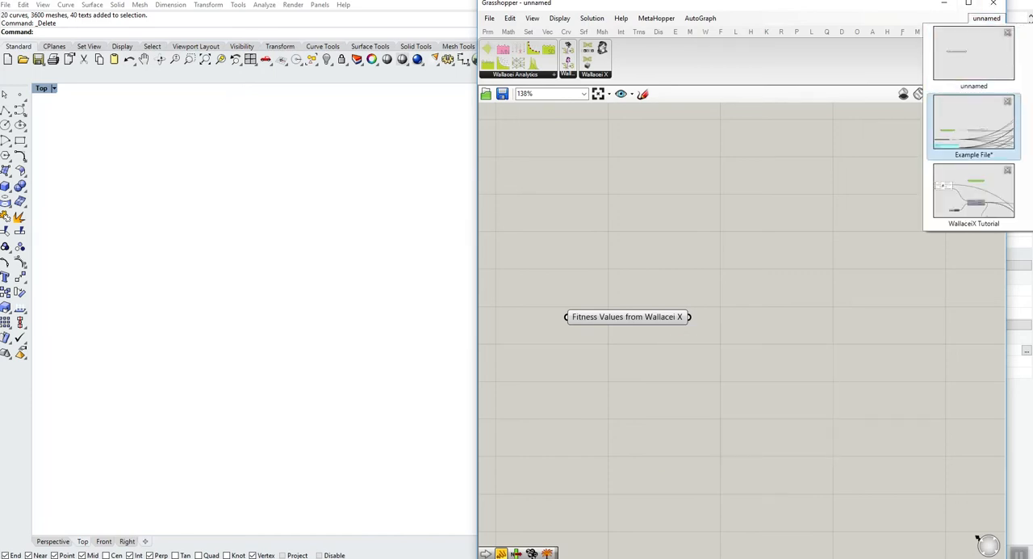
click(974, 192)
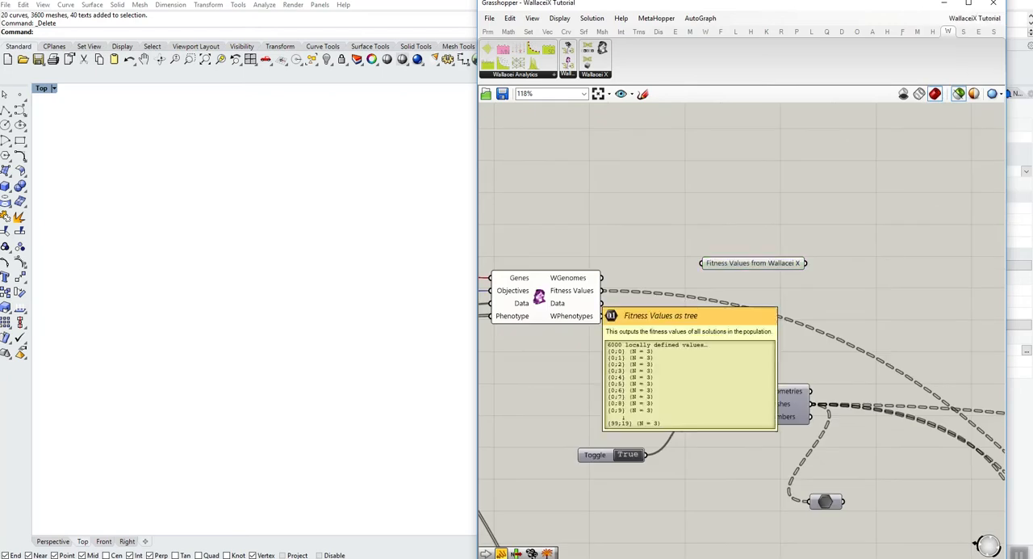
right_drag(609, 323, 661, 327)
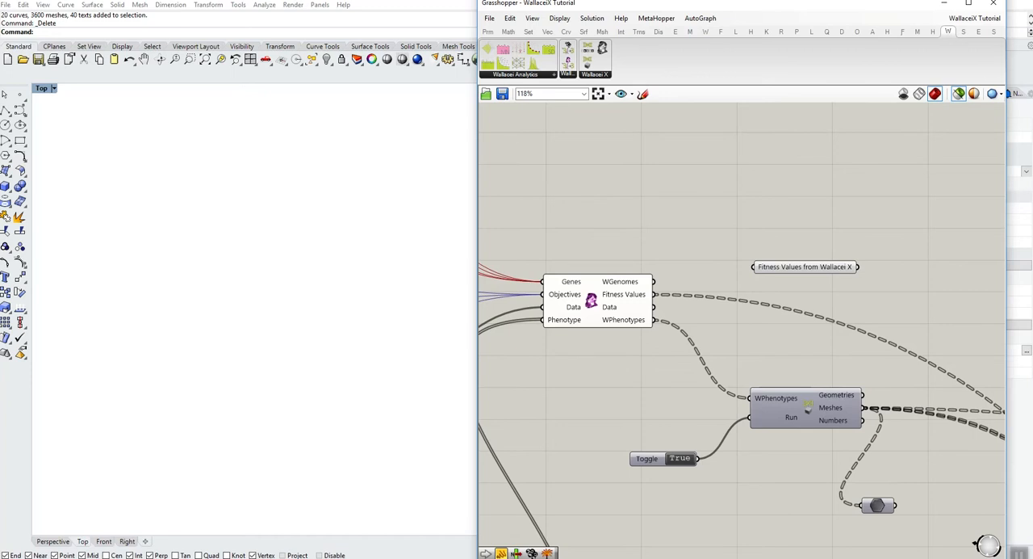
drag(804, 268, 804, 210)
click(975, 19)
click(974, 126)
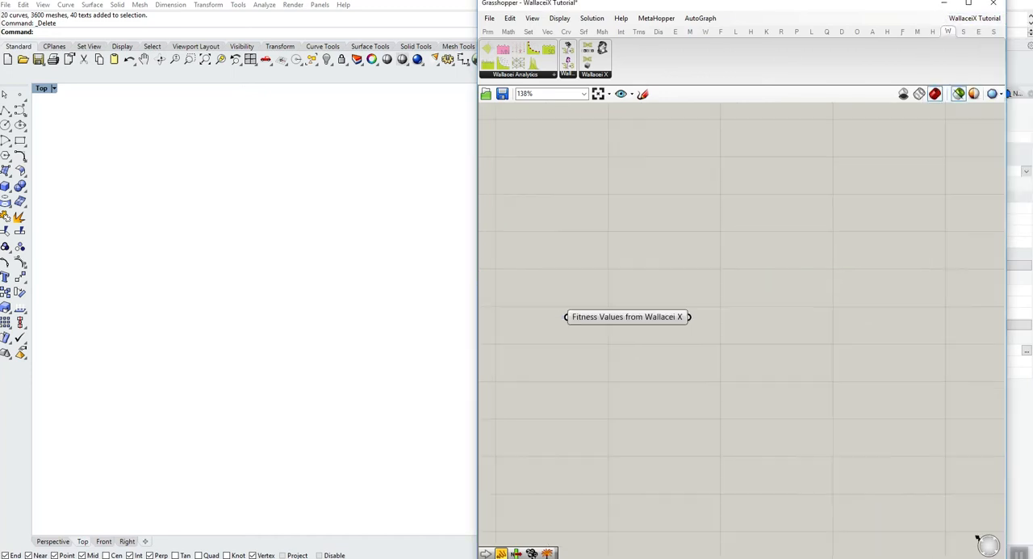
- Place a Wallacei Analytics Standard Deviation Graph component on the canvas beside the Fitness Values from Wallacei X parameter
drag(627, 316, 622, 325)
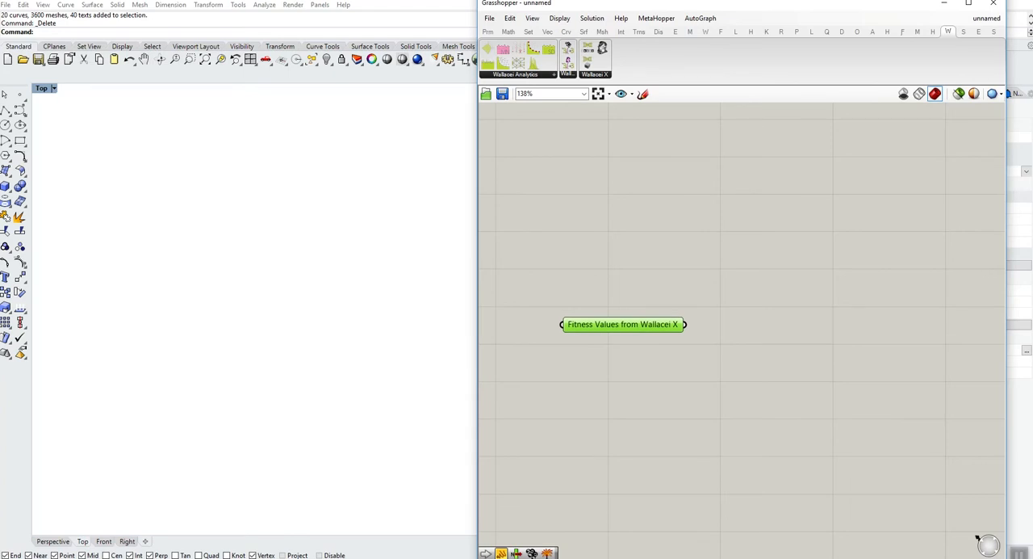
click(554, 75)
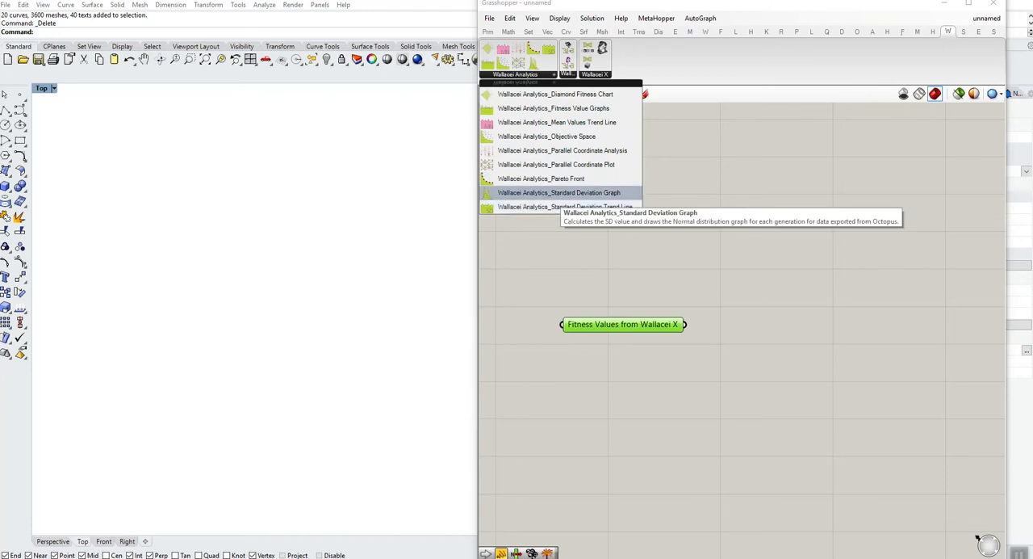
click(560, 193)
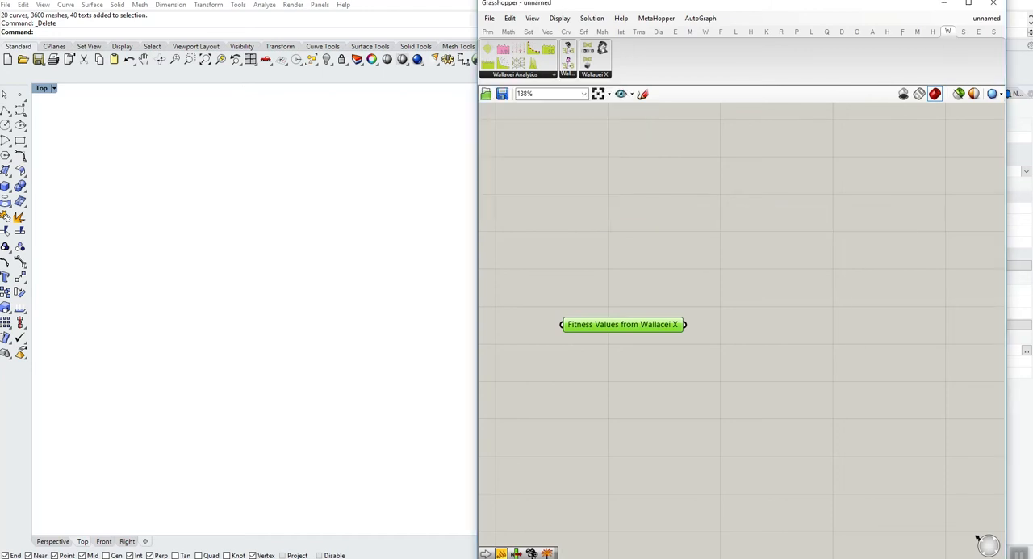
click(842, 311)
drag(842, 312, 928, 358)
- Arrange the Standard Deviation Graph component and the Fitness Values from Wallacei X parameter with free space between them
drag(622, 323, 613, 277)
right_drag(179, 376, 291, 366)
scroll(291, 367, up, 2)
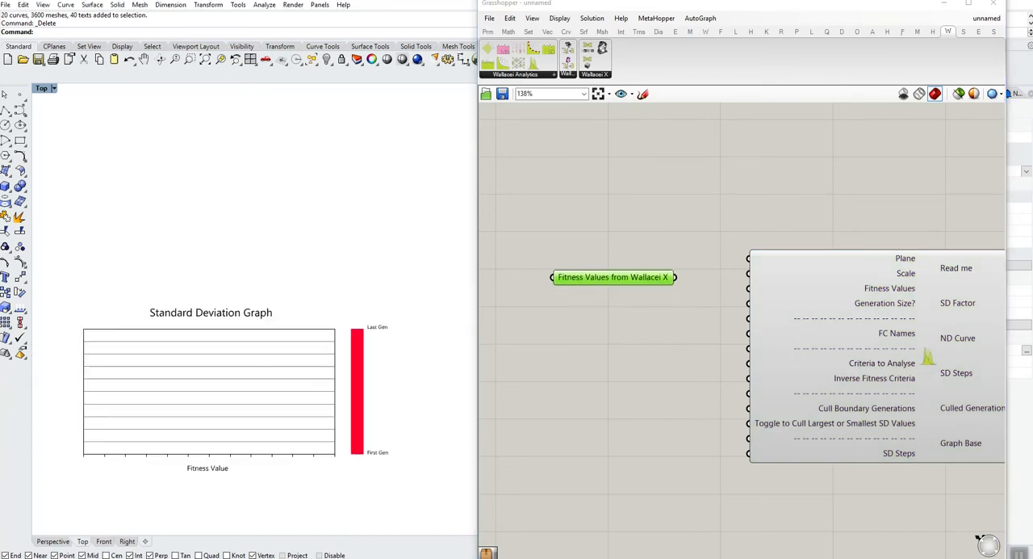
right_drag(856, 355, 777, 358)
drag(850, 360, 834, 369)
mouse_move(833, 369)
right_down()
mouse_move(928, 347)
mouse_move(838, 351)
right_up()
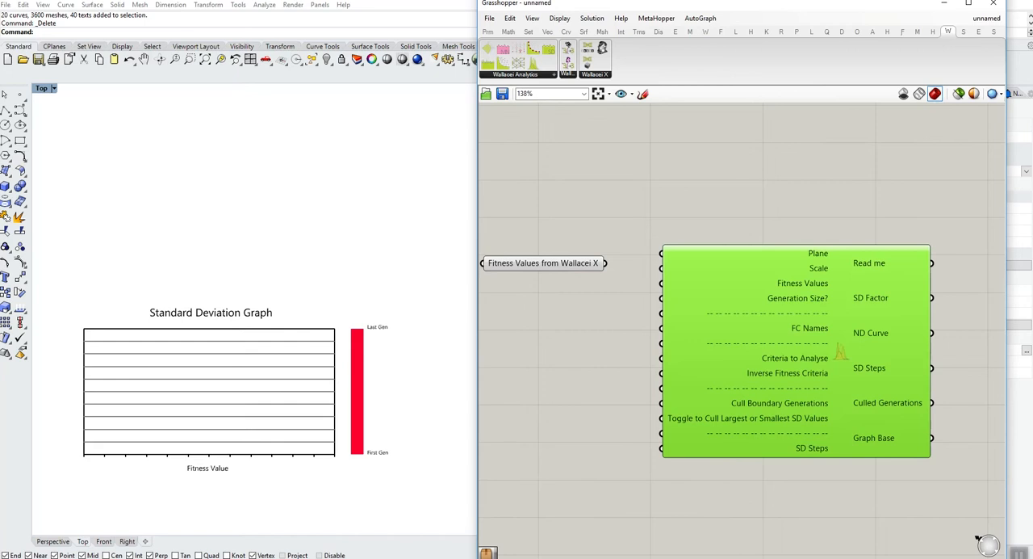
right_drag(613, 347, 652, 325)
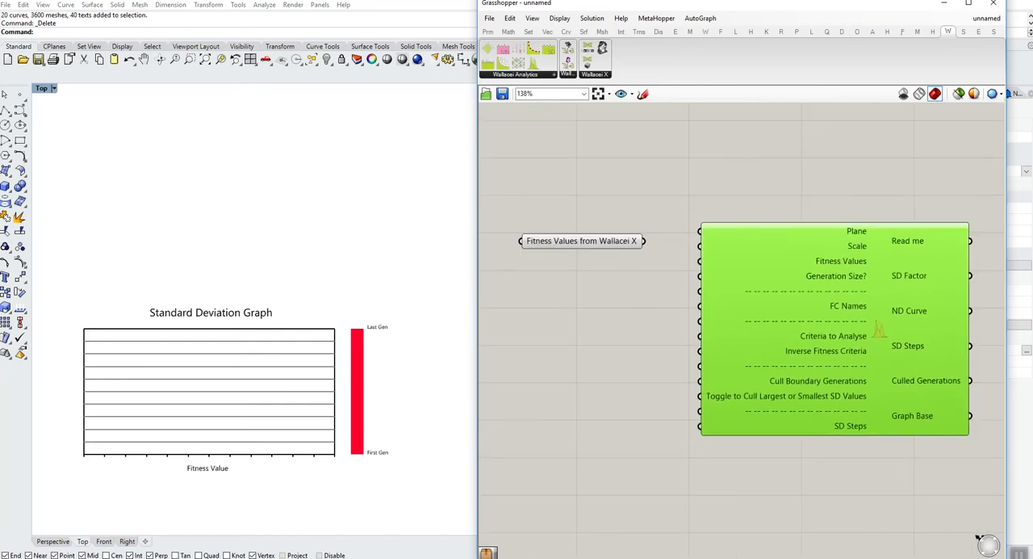
drag(581, 241, 578, 301)
- Draw a point in Rhino's Top viewport, in the empty area above the Standard Deviation Graph frame
double_click(573, 213)
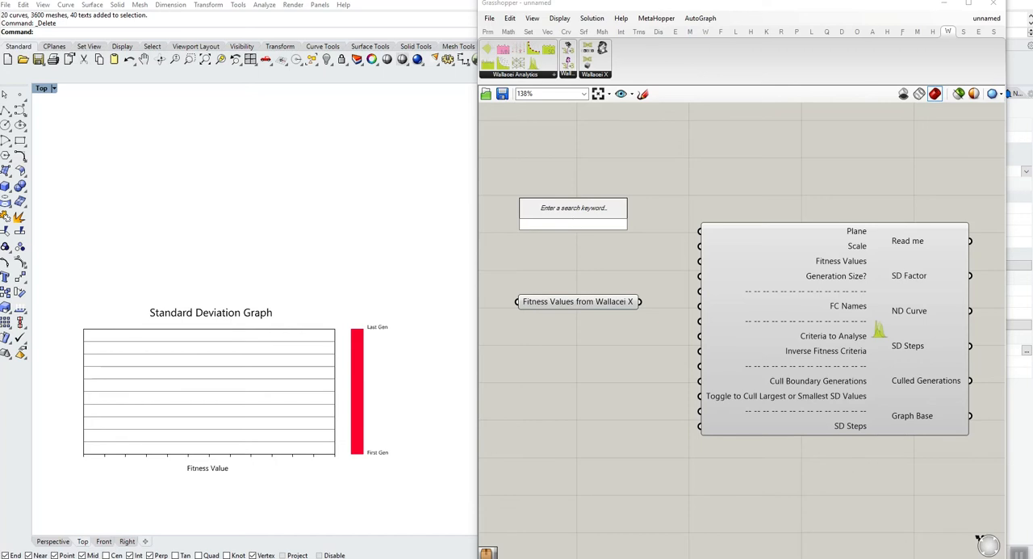
key(Escape)
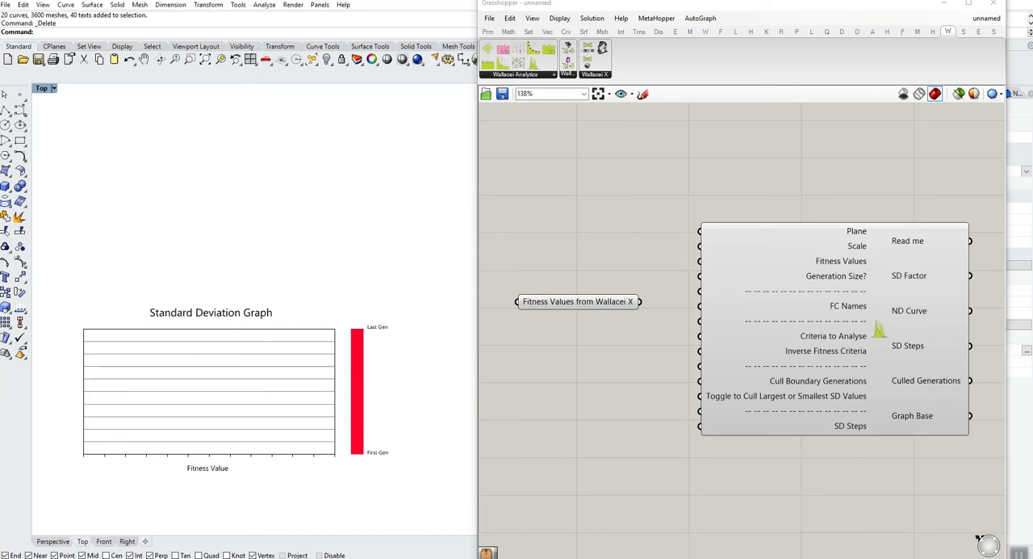
text(Poin)
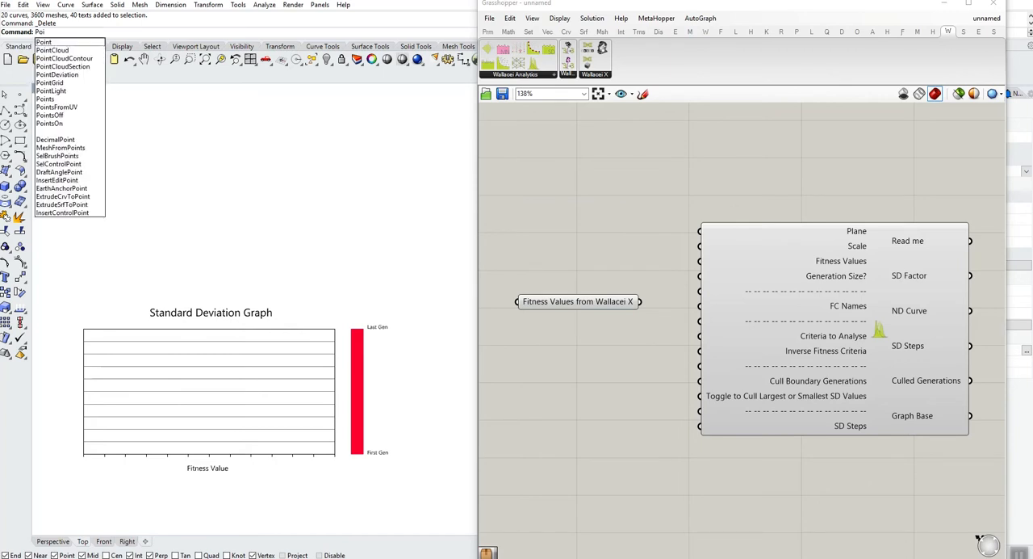
key(Return)
click(334, 211)
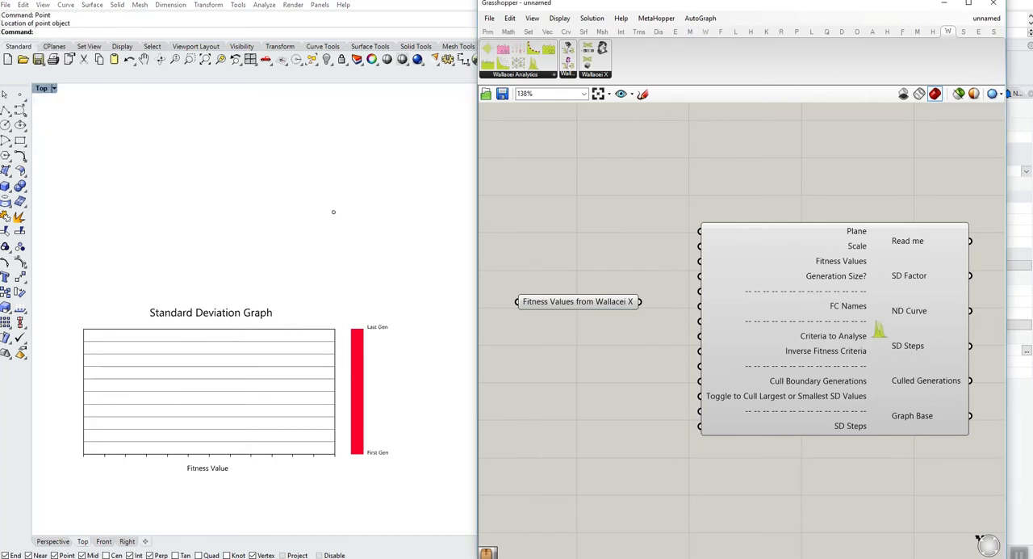
- Add a Point parameter to the Grasshopper canvas and reference the Rhino point with Set one Point
double_click(591, 230)
text(poin)
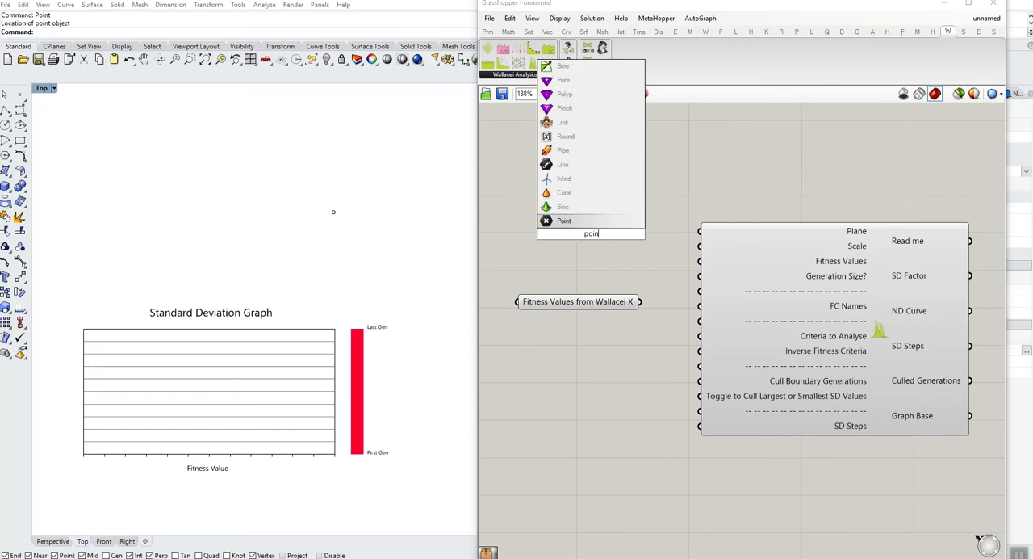
key(Return)
right_click(591, 233)
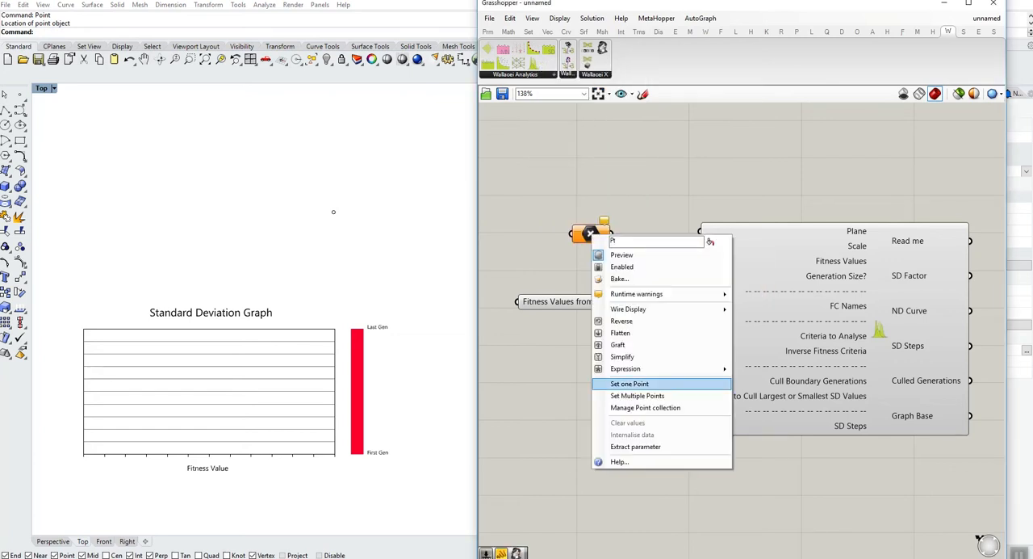
click(629, 384)
click(333, 212)
- Connect the Point parameter to the graph component's Plane input and move the parameter higher on the canvas
drag(611, 233, 700, 231)
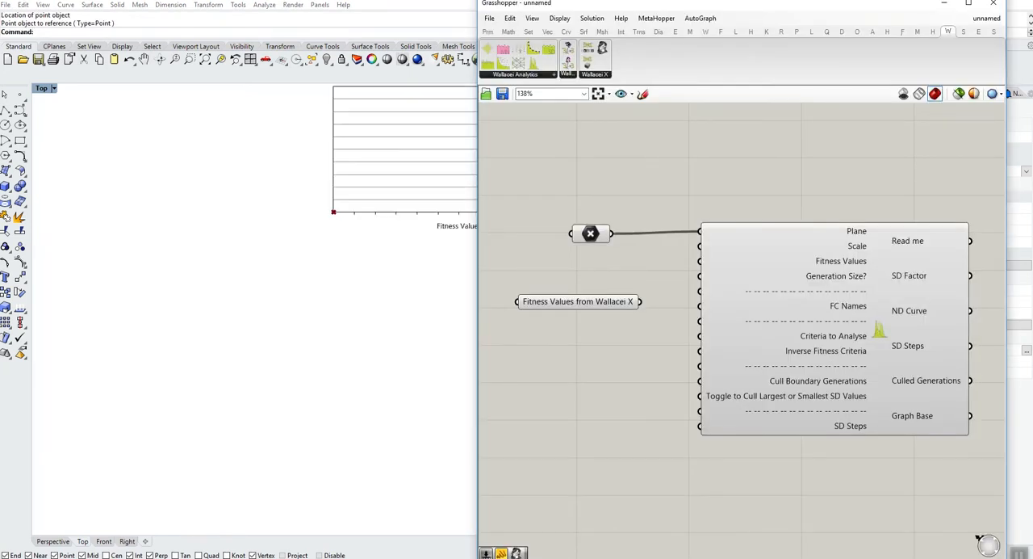
right_drag(355, 218, 143, 364)
scroll(187, 388, down, 4)
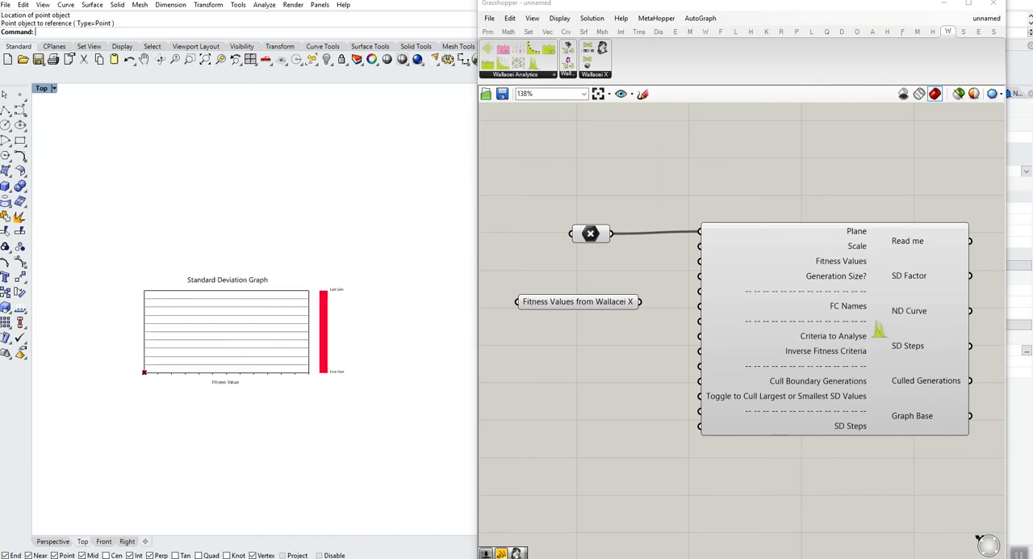
scroll(213, 333, up, 2)
click(591, 233)
drag(591, 233, 569, 199)
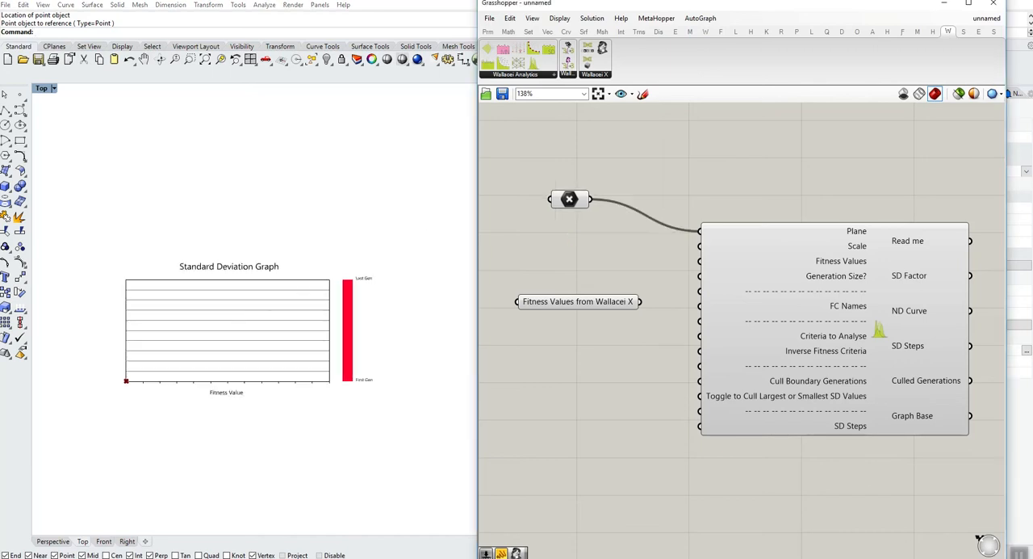
- Feed the graph component's Scale input with a new number slider ranging from 0.00 to 2.0, set to 1.00
double_click(542, 235)
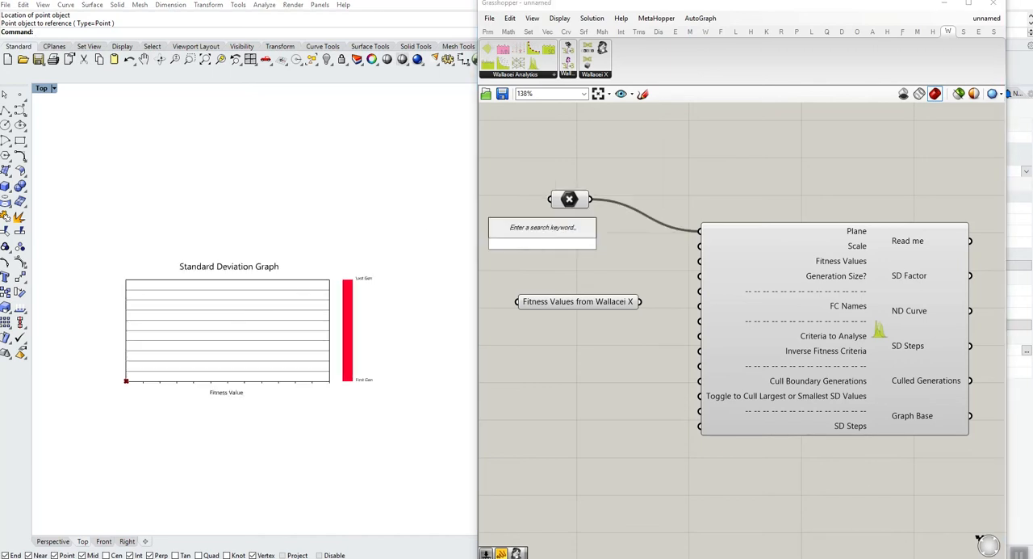
text(0.00<2.0)
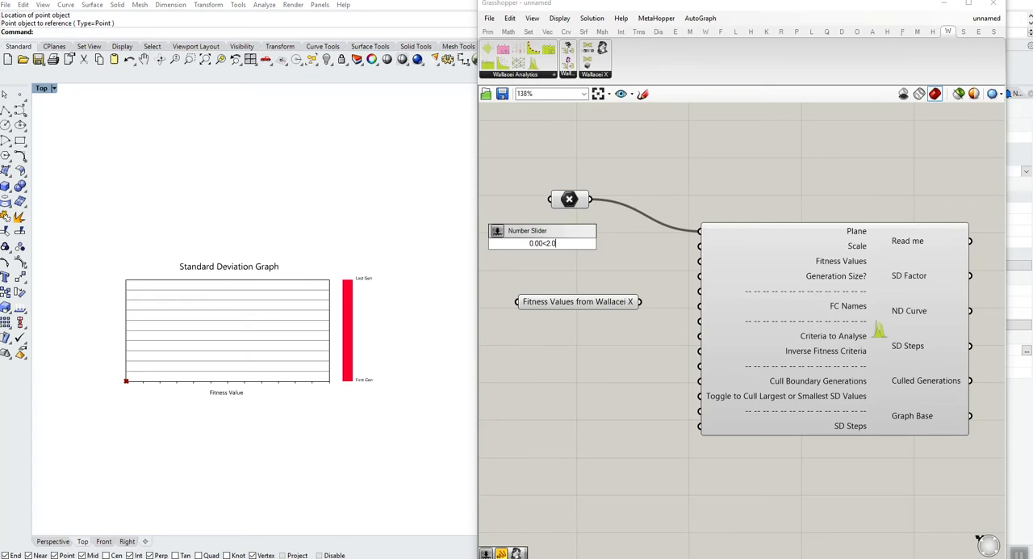
key(Return)
drag(604, 243, 699, 245)
drag(550, 245, 592, 246)
drag(608, 245, 587, 245)
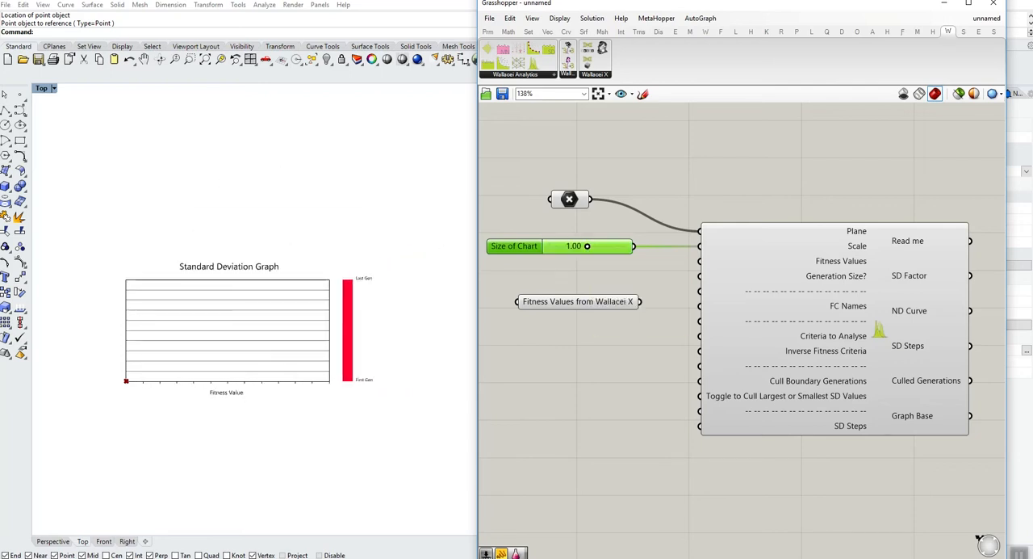
- Line up the Point parameter and size slider with the Plane and Scale inputs, and move the Fitness Values parameter farther from the component
drag(514, 245, 515, 238)
right_drag(565, 271, 679, 268)
drag(692, 297, 586, 291)
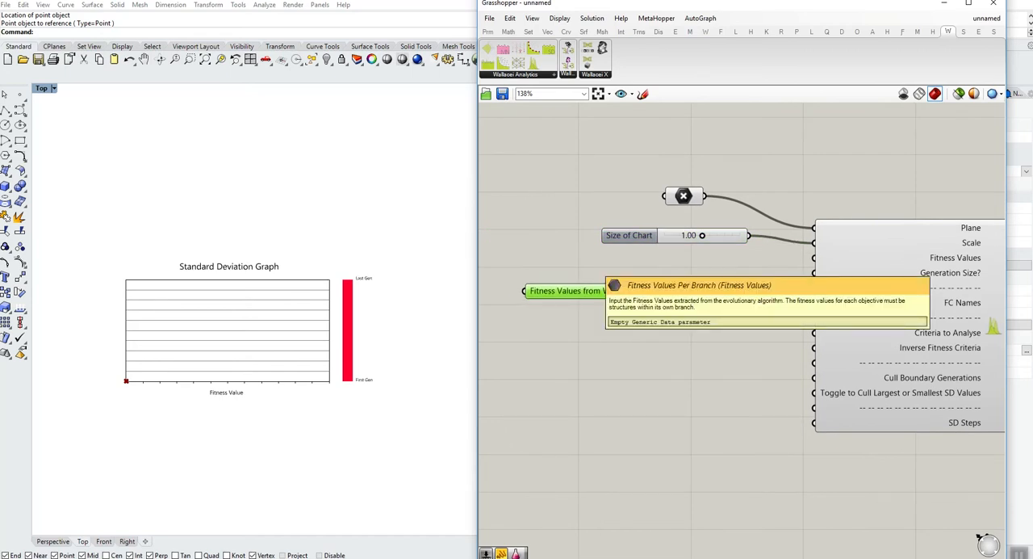
scroll(609, 234, down, 3)
drag(872, 144, 660, 377)
drag(767, 313, 846, 261)
click(759, 347)
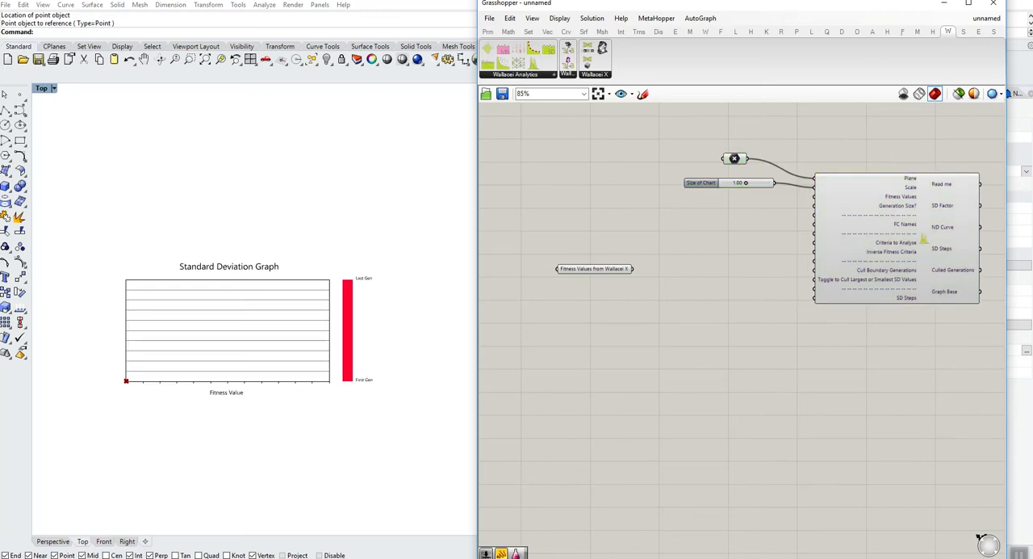
drag(701, 182, 703, 187)
drag(735, 158, 737, 178)
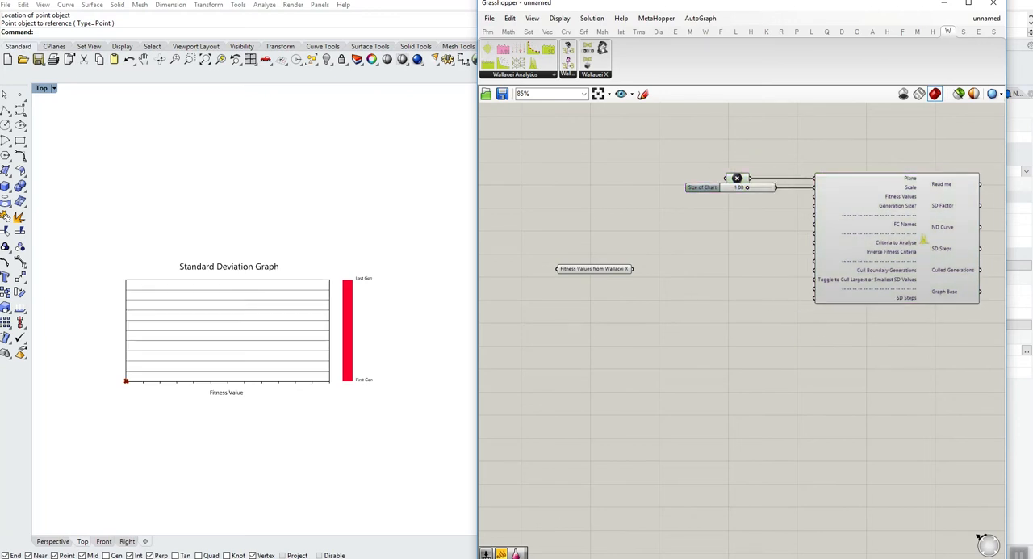
- Add a Param Viewer to the canvas above the Fitness Values from Wallacei X parameter
right_drag(719, 243, 742, 255)
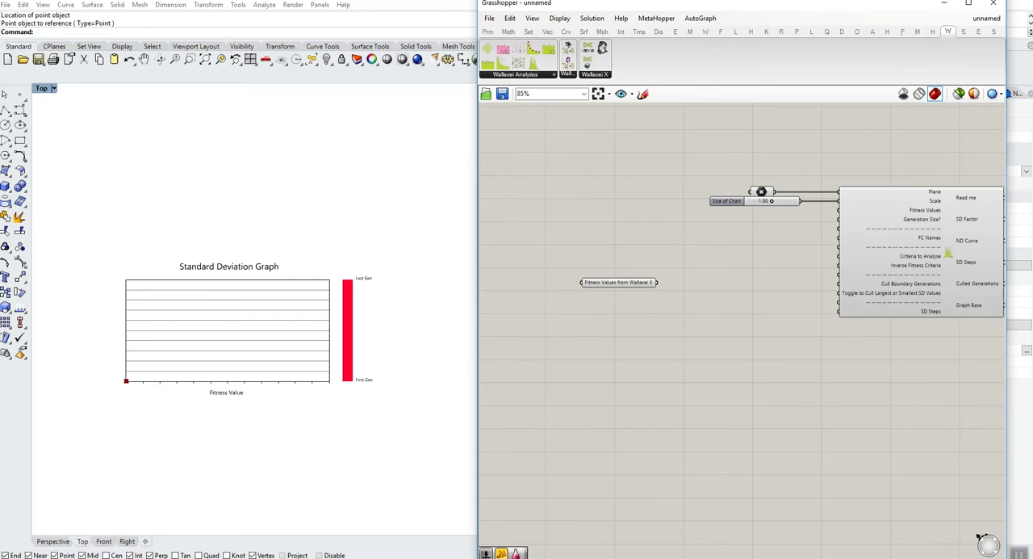
double_click(632, 154)
text(para)
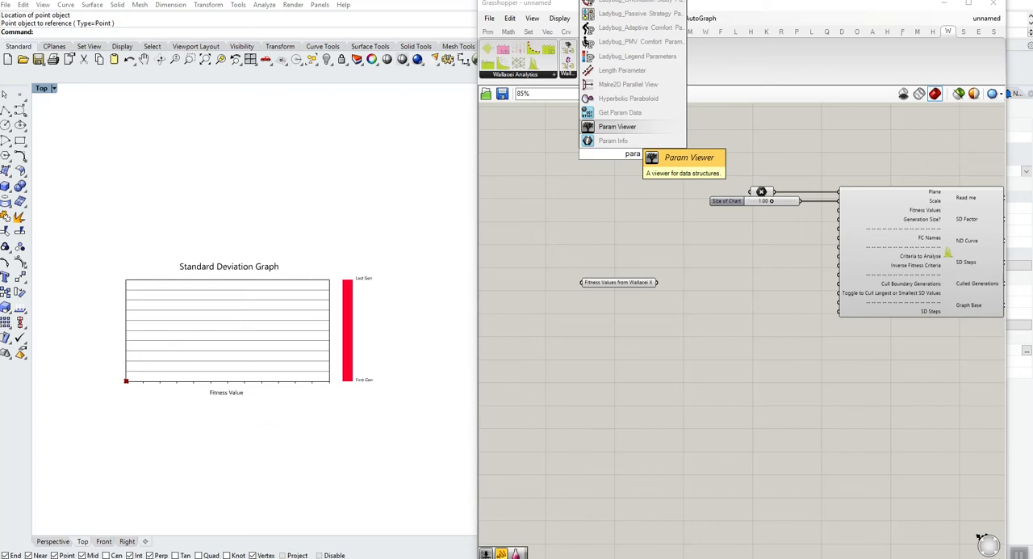
click(626, 128)
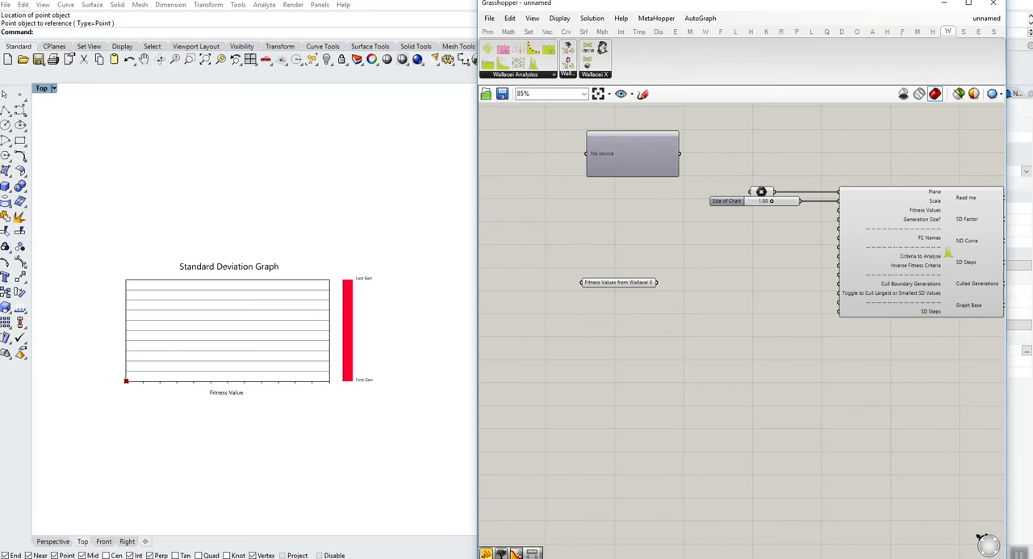
- Move the Param Viewer below the Fitness Values from Wallacei X parameter and connect the parameter's output to it
drag(630, 147, 727, 339)
drag(658, 282, 684, 346)
scroll(840, 476, up, 3)
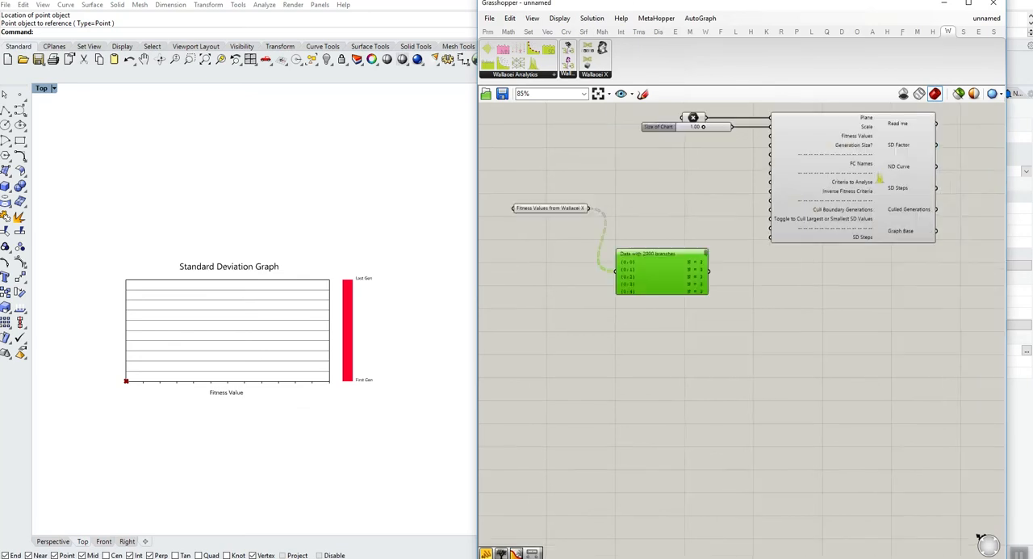
scroll(659, 276, up, 1)
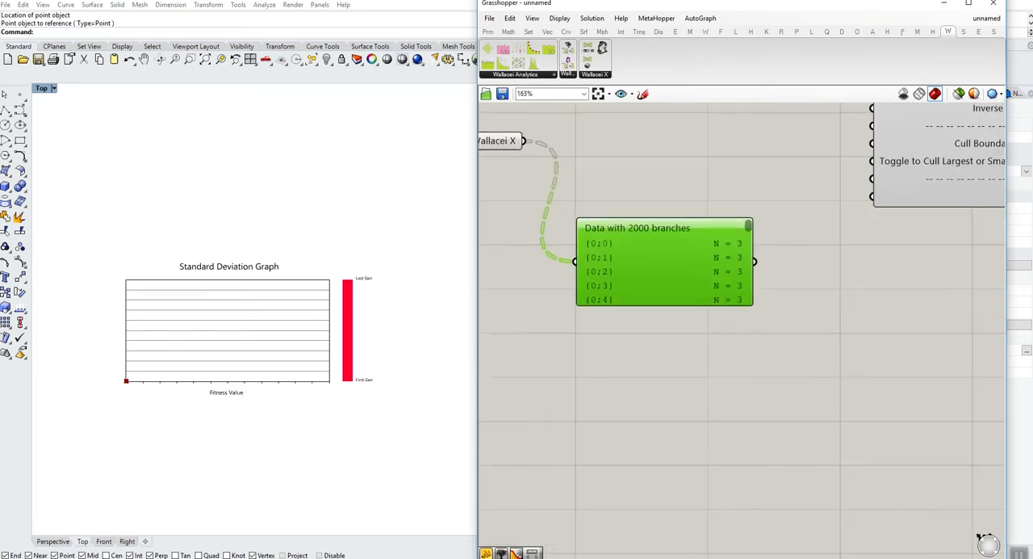
right_drag(686, 347, 770, 381)
mouse_move(593, 174)
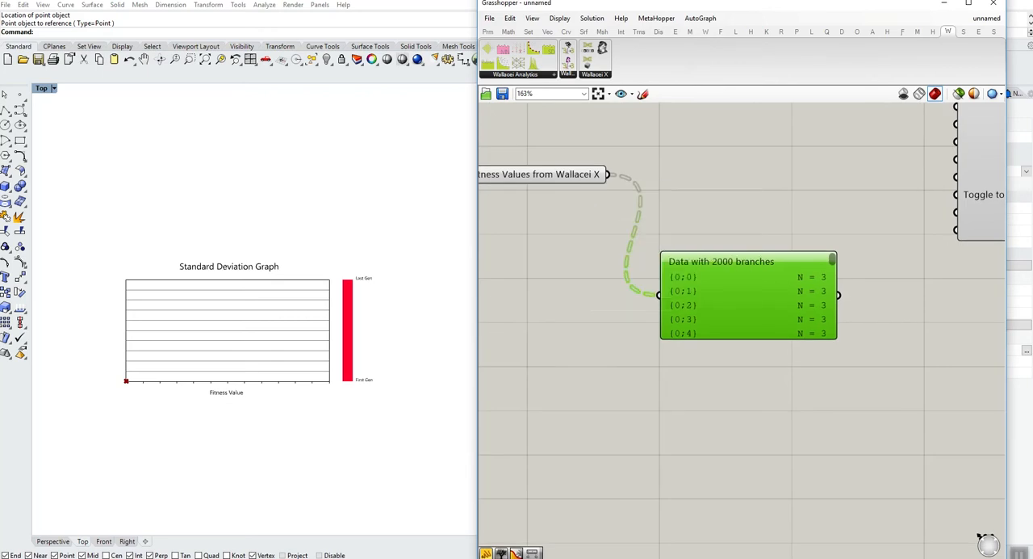
- Add a WallaceiX FV component beside the Fitness Values from Wallacei X parameter and connect the parameter to its Wallacei Fitness Values input
scroll(684, 271, down, 2)
right_drag(684, 271, 585, 336)
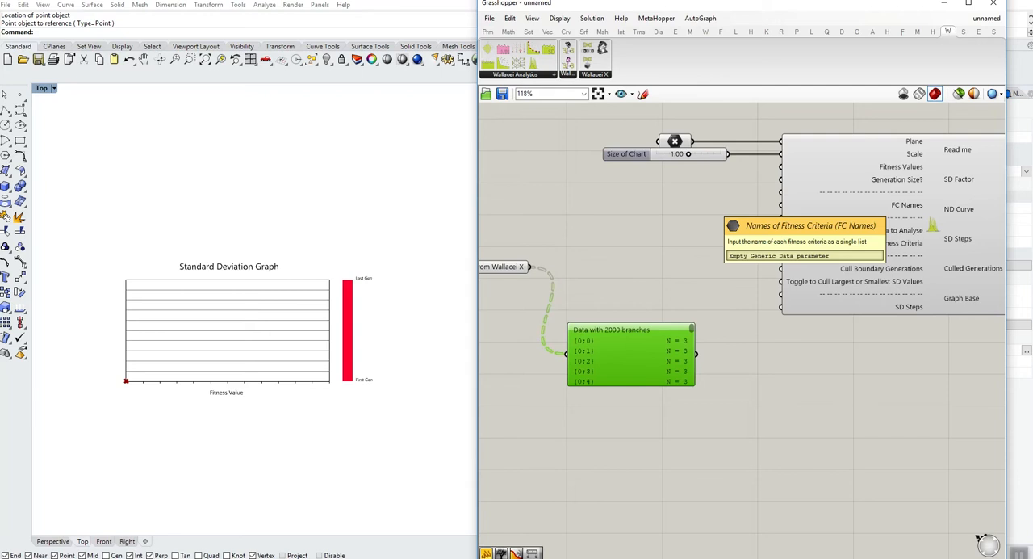
right_drag(711, 242, 844, 277)
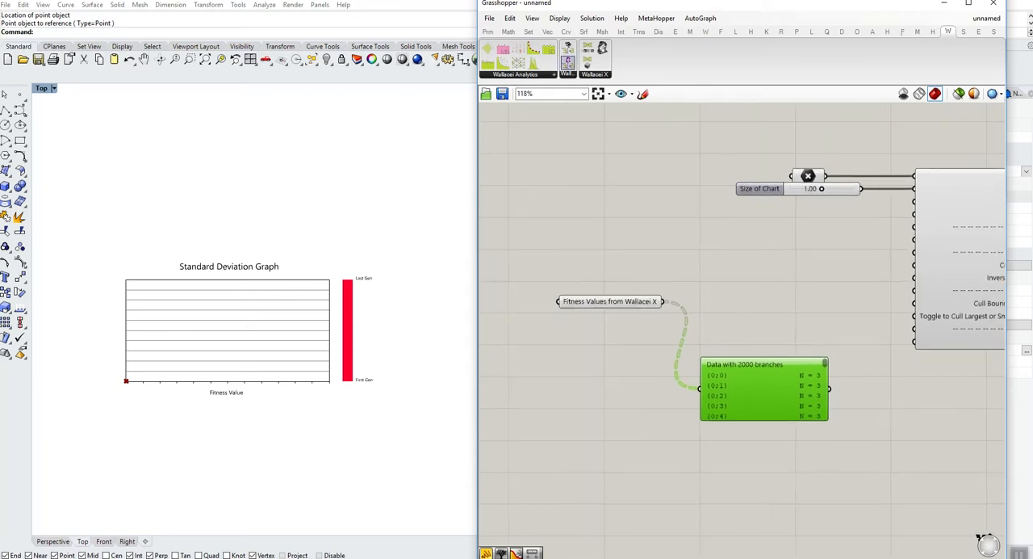
click(569, 74)
click(630, 108)
click(761, 293)
drag(610, 301, 537, 296)
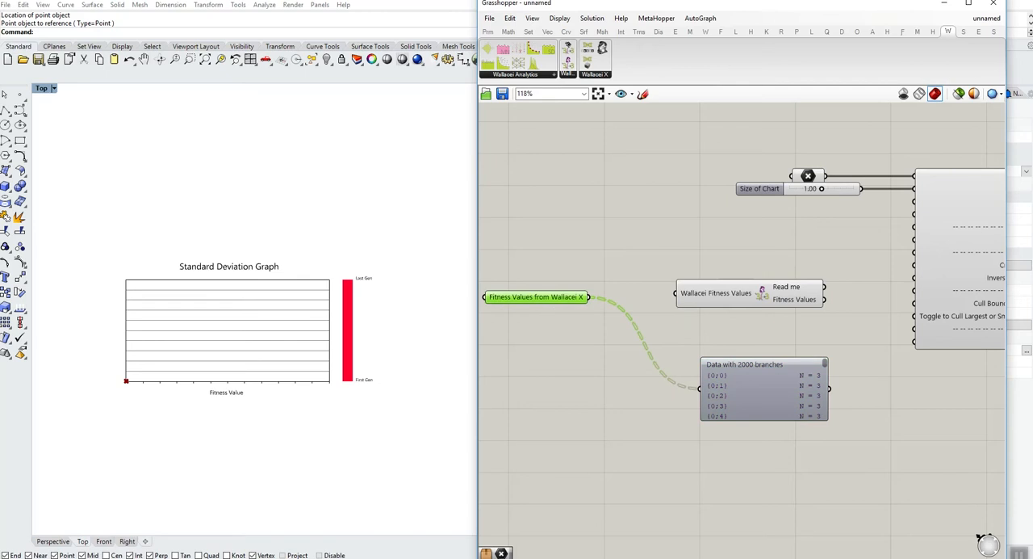
drag(717, 293, 678, 300)
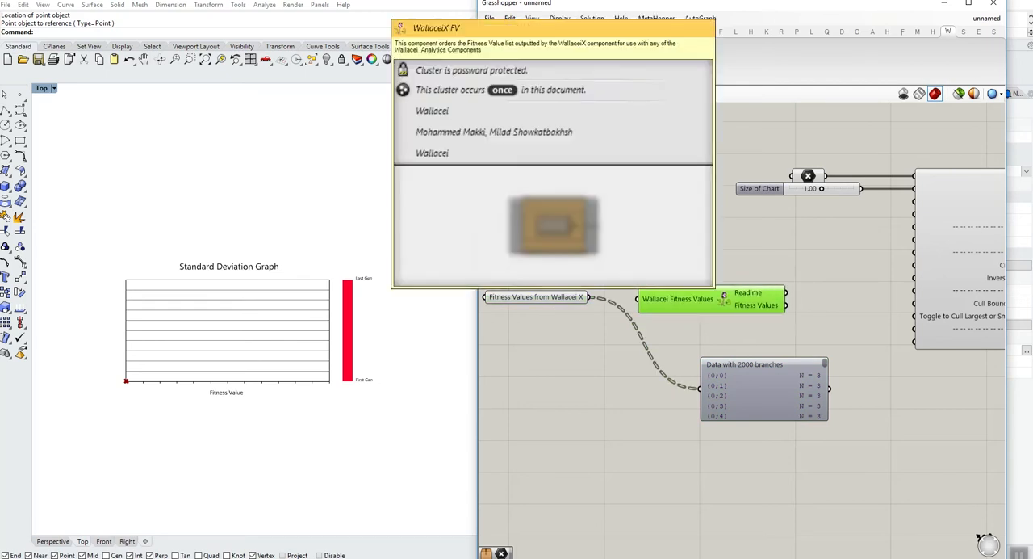
drag(589, 297, 637, 299)
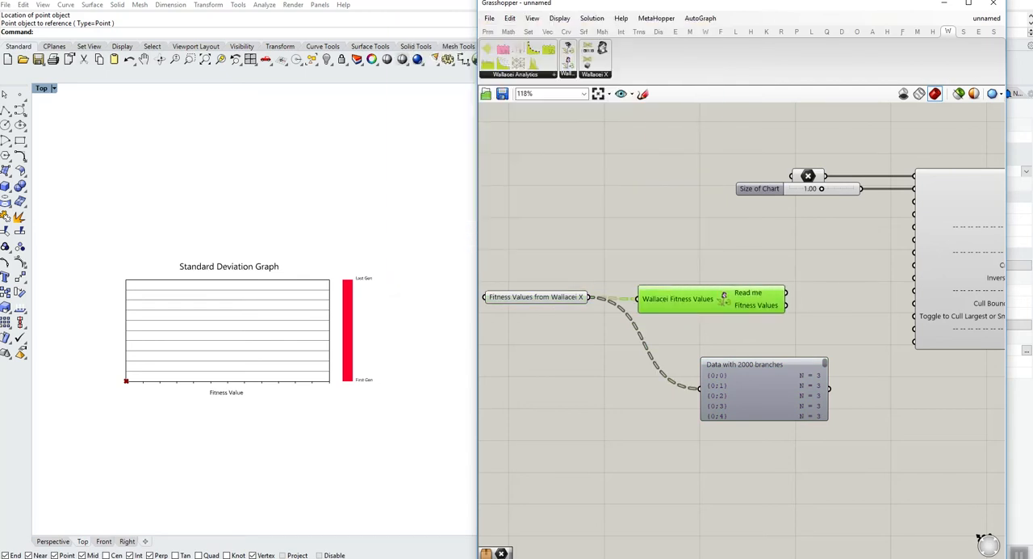
- Duplicate the Param Viewer, connect the copy to the WallaceiX FV component's Fitness Values output, and enlarge it to show all branches
right_drag(679, 335, 608, 336)
drag(686, 366, 784, 371)
key(ctrl+c)
key(ctrl+v)
drag(716, 306, 729, 393)
right_drag(678, 432, 678, 389)
drag(646, 370, 623, 344)
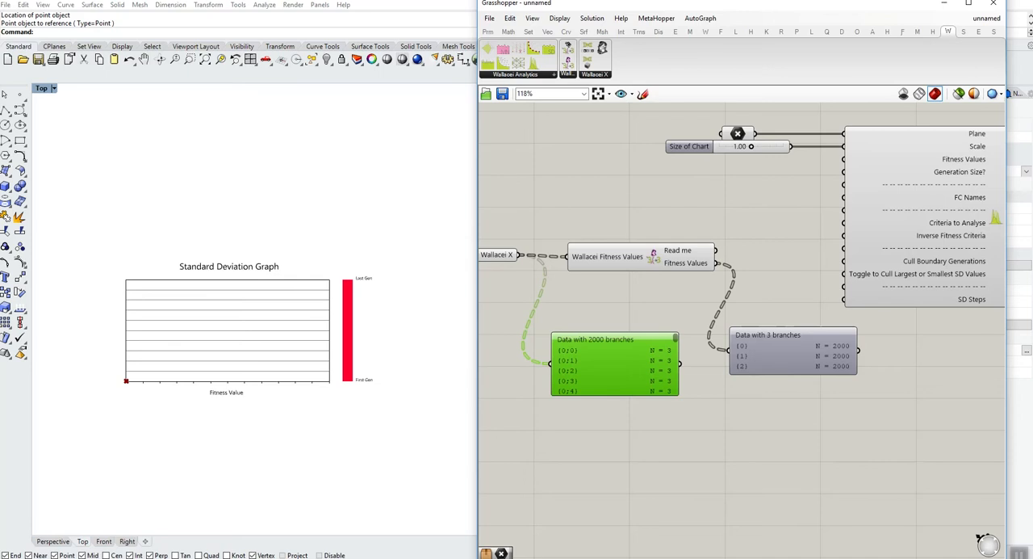
drag(794, 374, 794, 392)
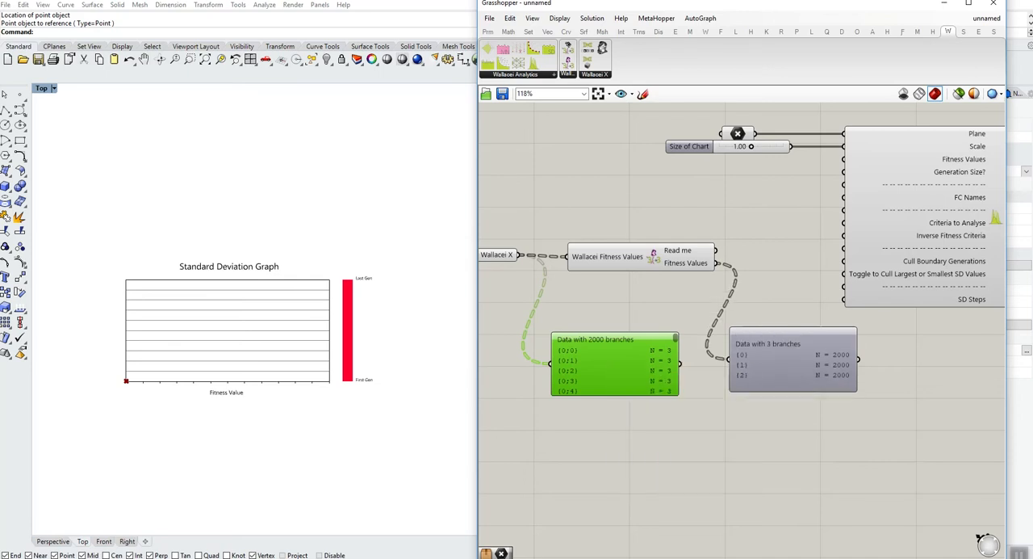
right_drag(620, 428, 650, 427)
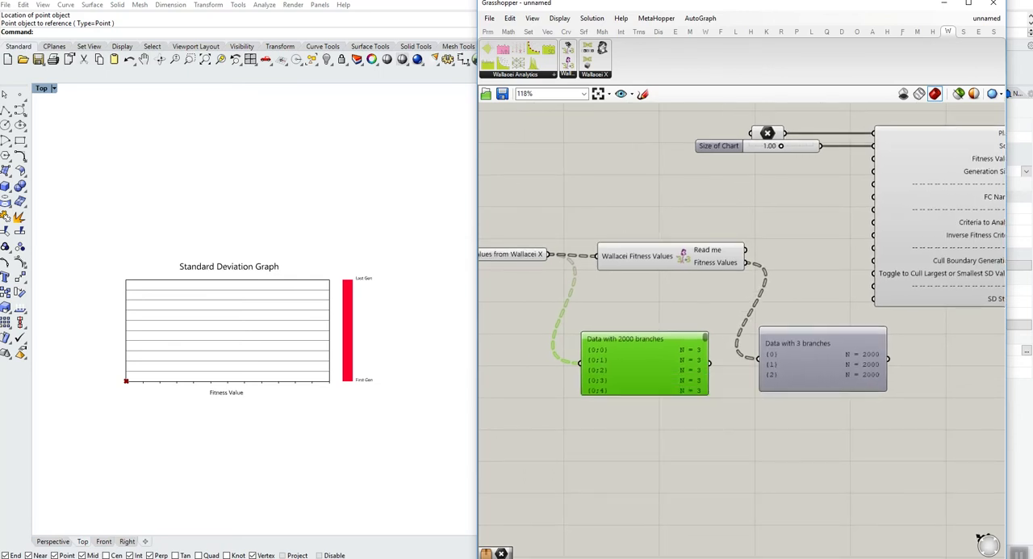
right_drag(731, 436, 682, 442)
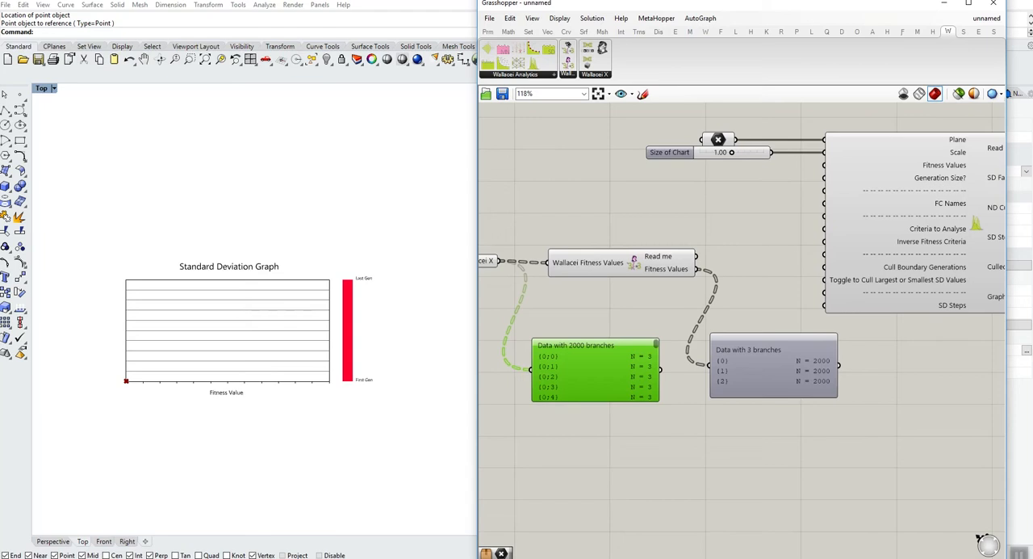
- Connect the WallaceiX FV component's Fitness Values output to the graph component's Fitness Values input and delete both Param Viewers
right_drag(775, 311, 668, 362)
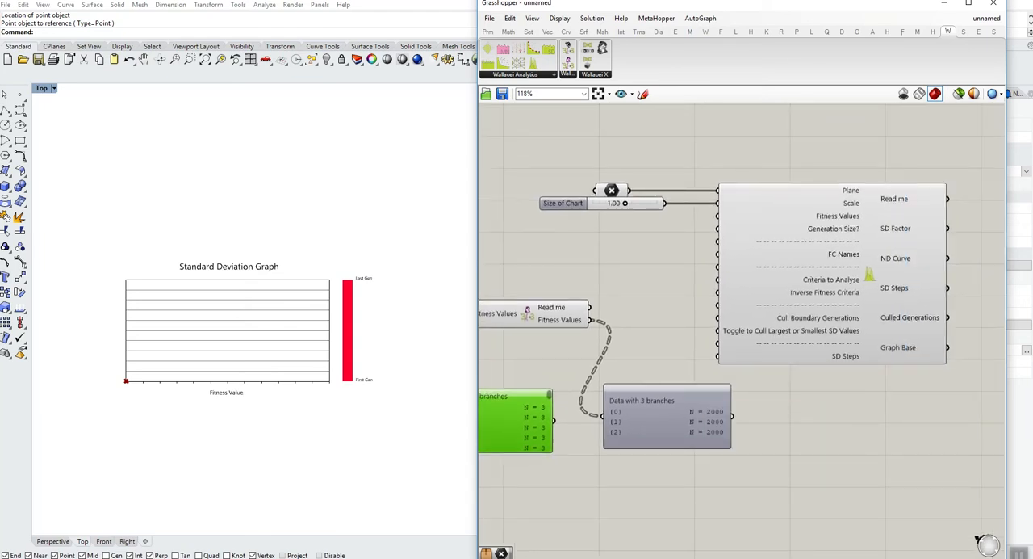
drag(590, 320, 718, 216)
drag(666, 401, 667, 428)
key(Delete)
right_drag(638, 428, 719, 416)
click(571, 408)
key(Delete)
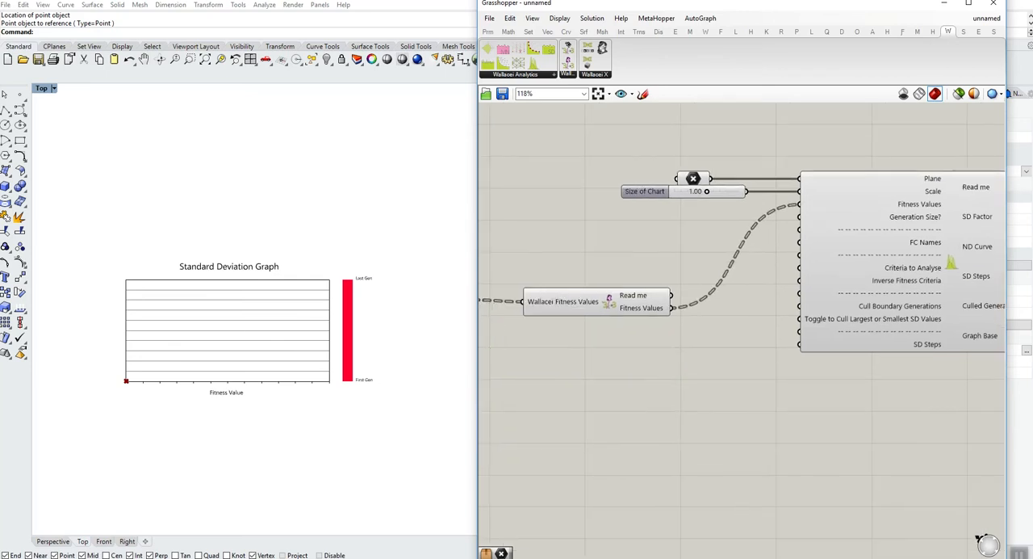
- Line up the WallaceiX FV component and the Fitness Values from Wallacei X parameter with the graph component's Fitness Values input
drag(563, 301, 482, 197)
right_drag(549, 258, 754, 270)
drag(627, 312, 564, 210)
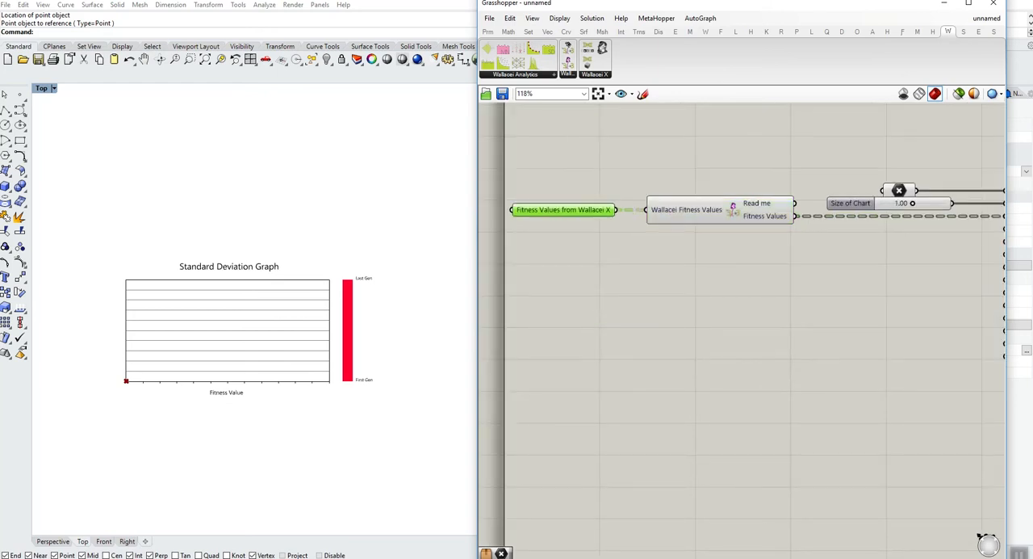
- Feed the graph component's Generation Size? input with a new number slider set to 20 and line it up with the input
right_drag(719, 290, 512, 312)
double_click(657, 311)
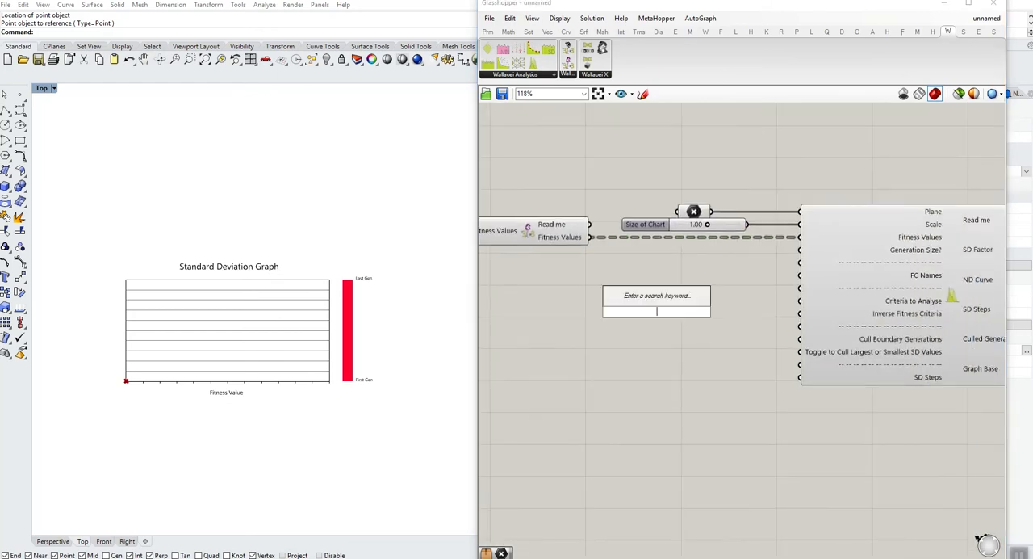
text(//)
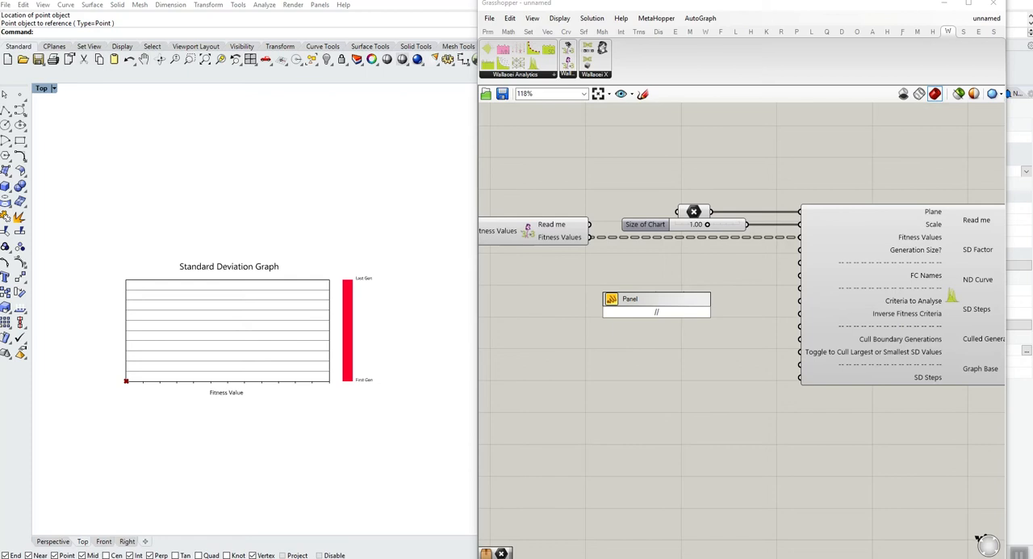
key(BackSpace)
key(BackSpace)
text(20)
key(Return)
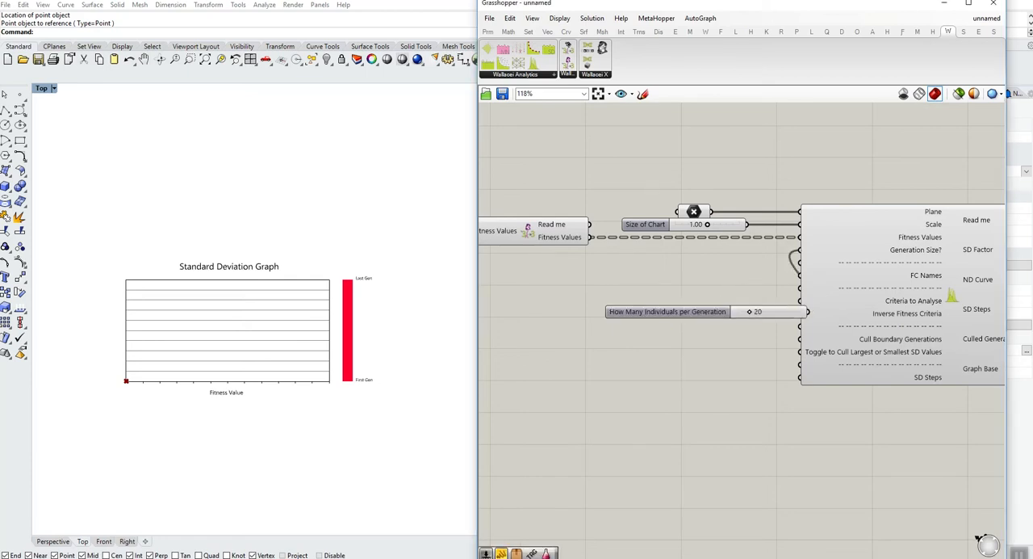
drag(668, 311, 641, 249)
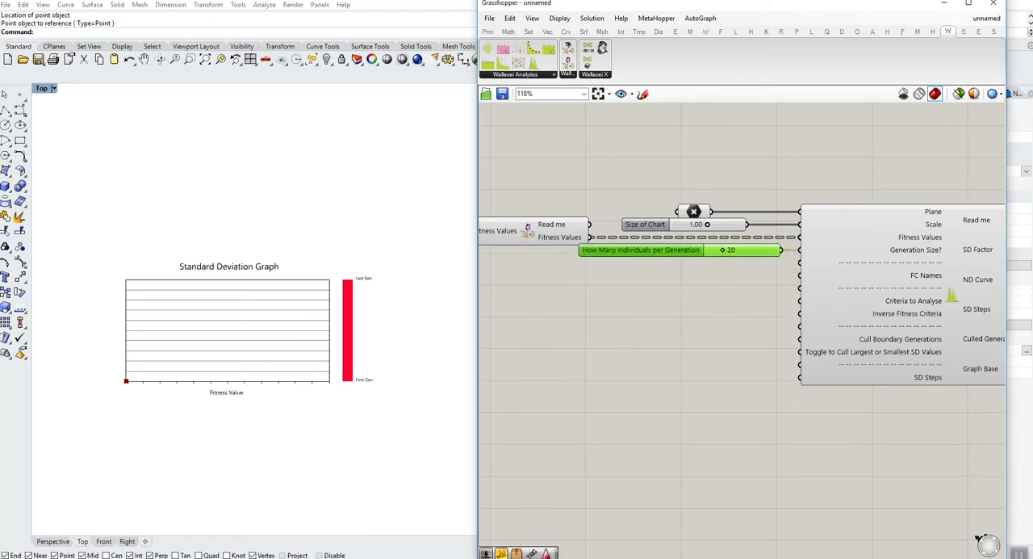
click(678, 298)
- Add a panel listing the fitness criteria names "maximise volume", "minimise area" and "maximise height" on separate lines
right_drag(694, 323, 667, 325)
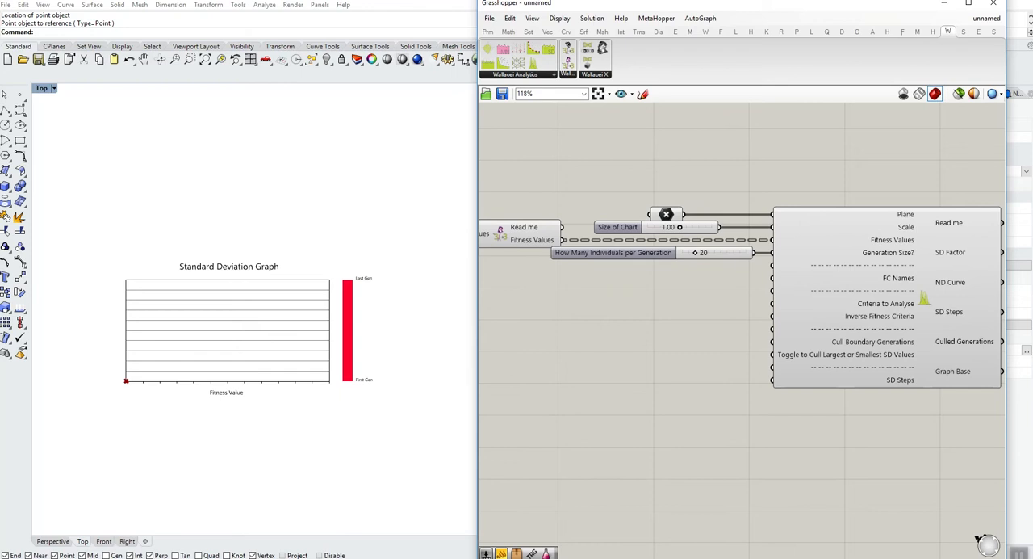
double_click(597, 323)
text(panel)
key(Return)
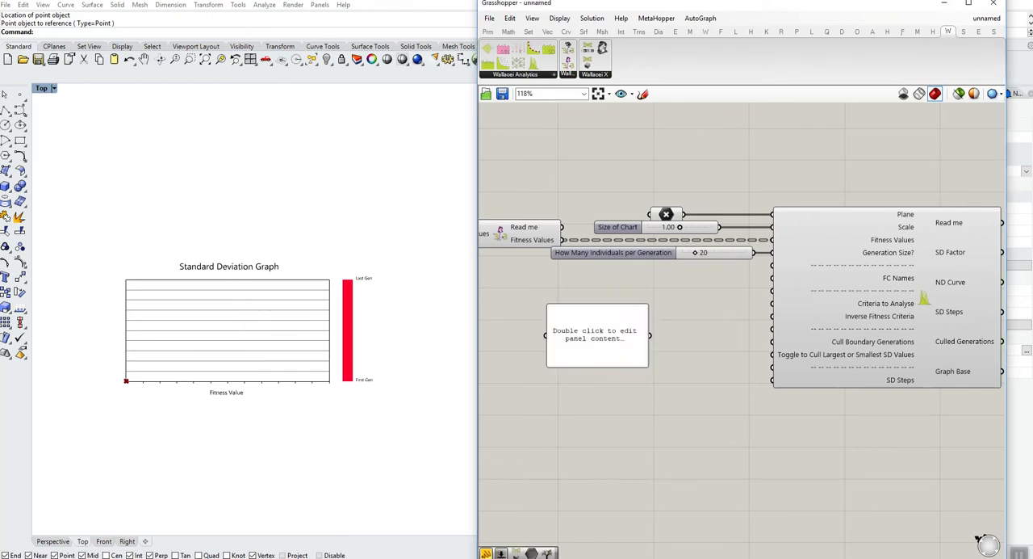
double_click(598, 335)
text(max)
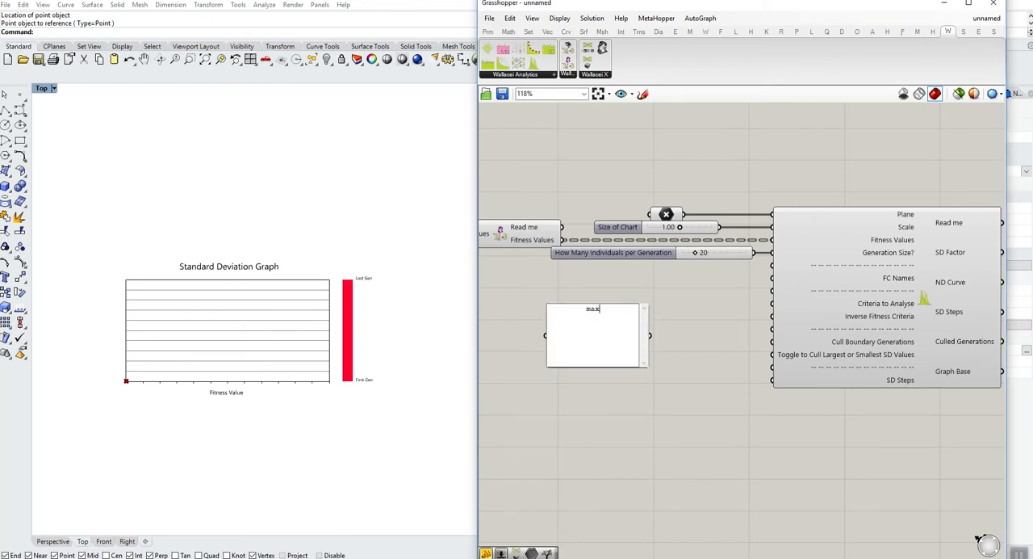
text(imise volume minimise area maxim)
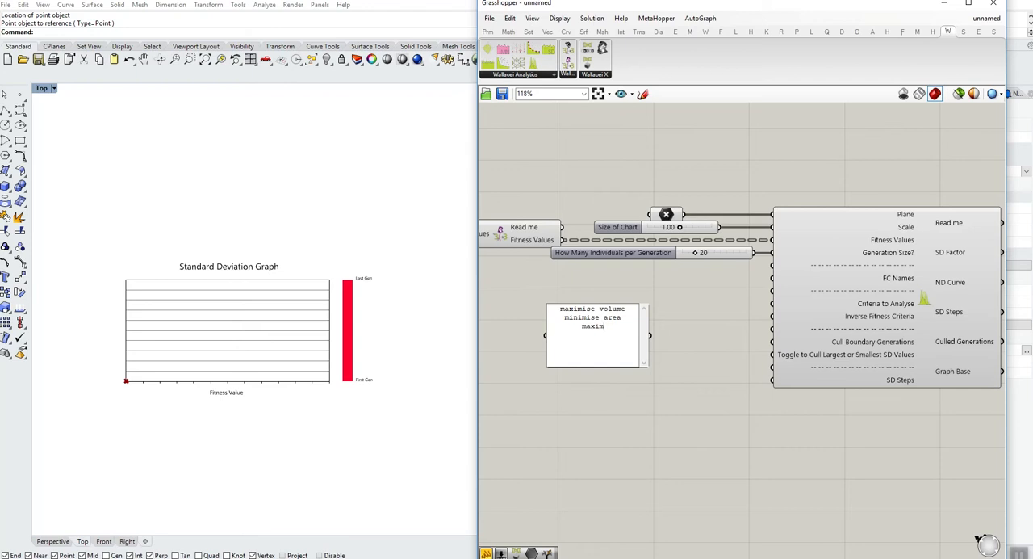
text(ise height)
key(Escape)
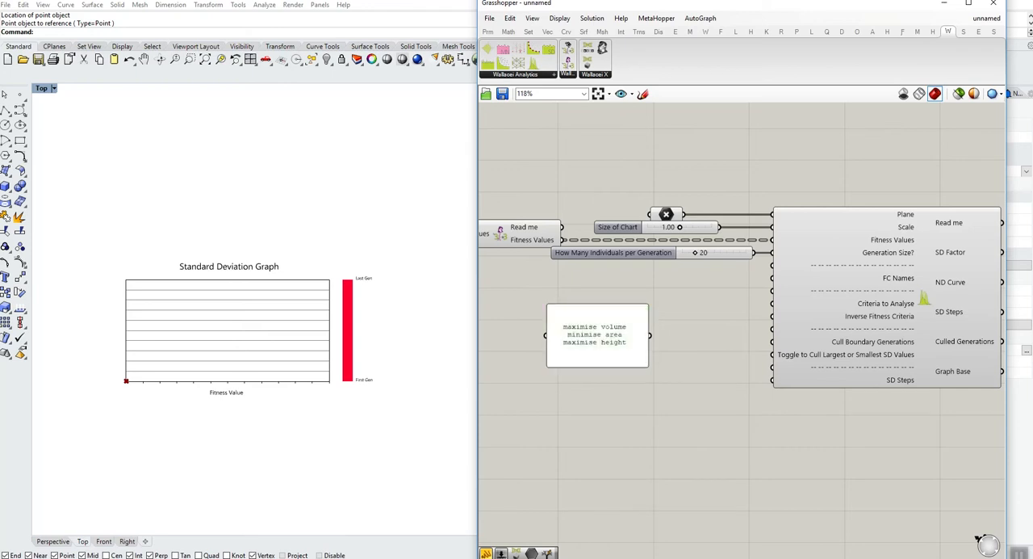
- Turn off multiline data for the names panel, connect it to the FC Names input, and place it level with that input
right_click(591, 307)
click(630, 341)
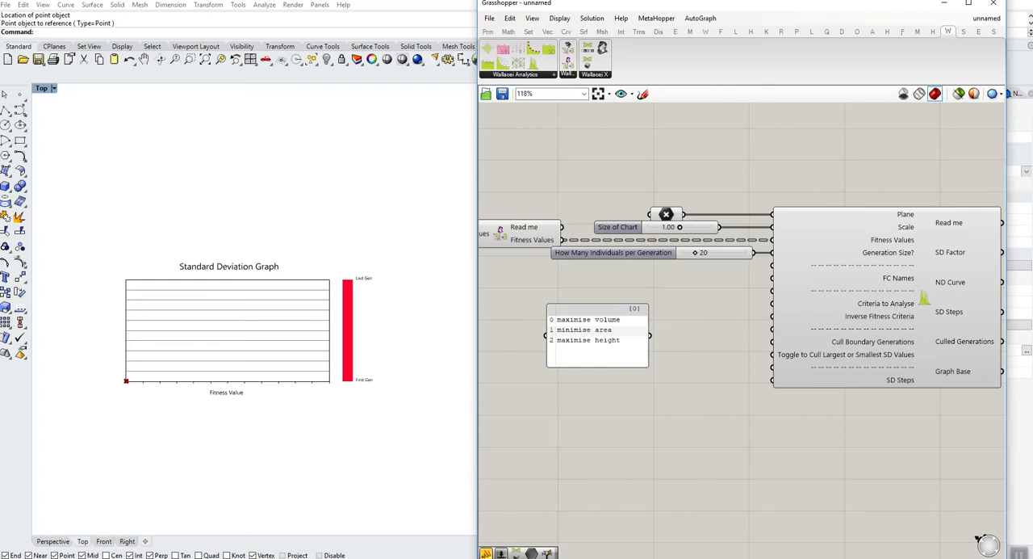
drag(649, 335, 772, 278)
drag(598, 331, 606, 286)
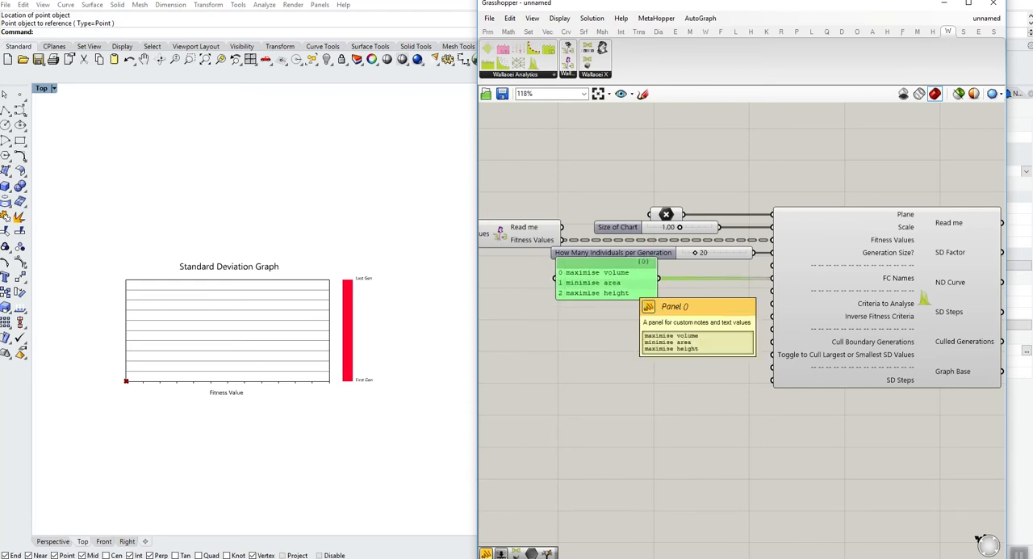
click(645, 347)
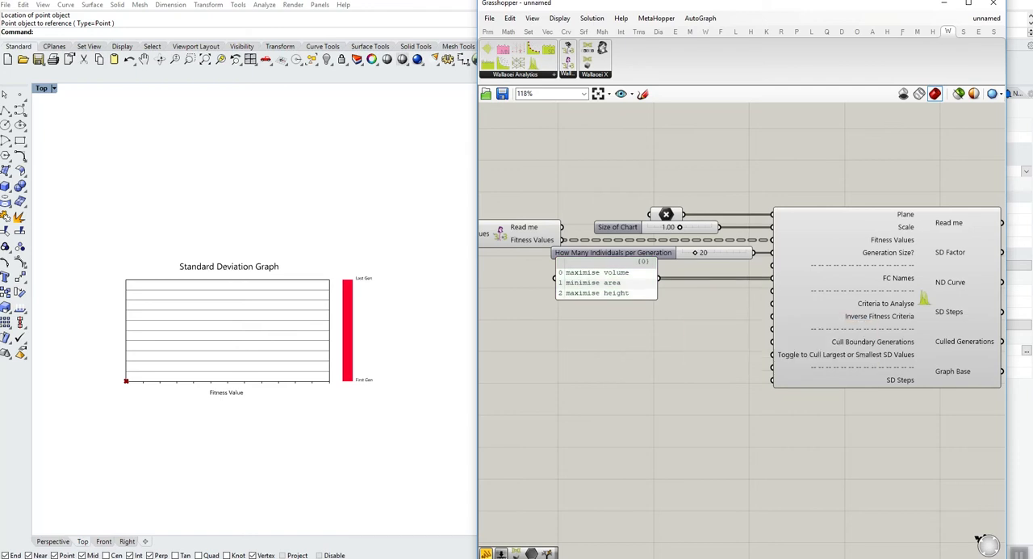
- Create a number slider set to 1 and connect it to the graph component's Criteria to Analyse input
double_click(625, 348)
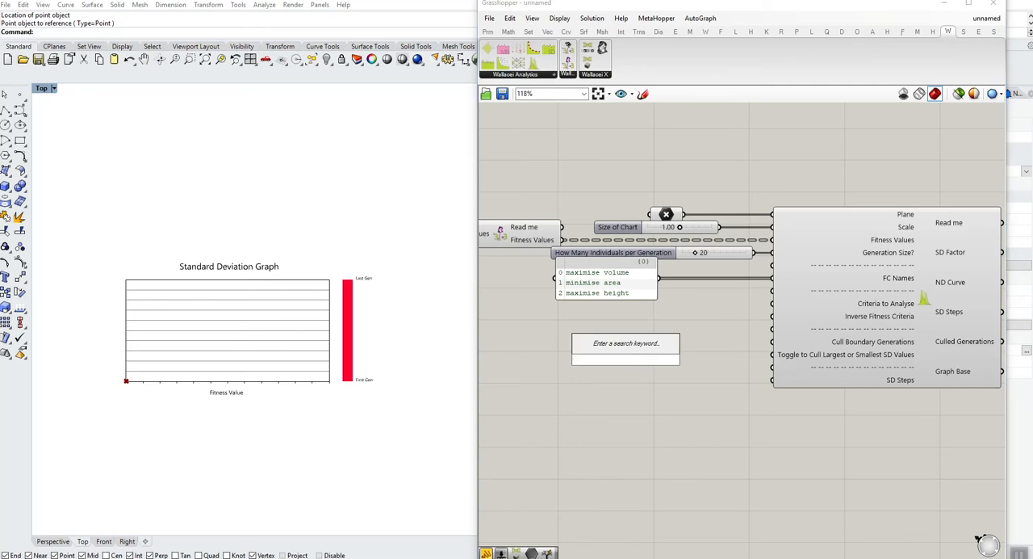
text(1<3)
key(Return)
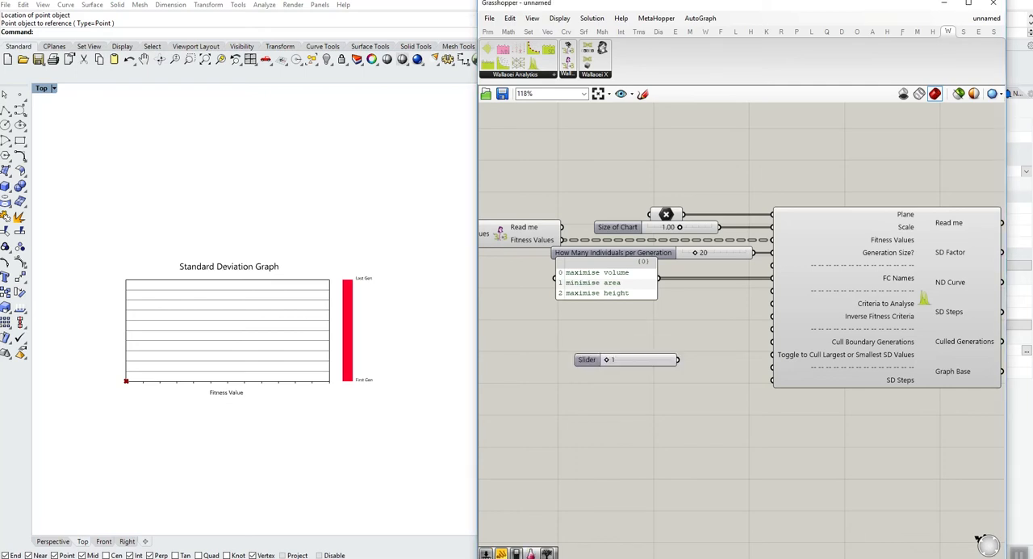
drag(678, 359, 773, 303)
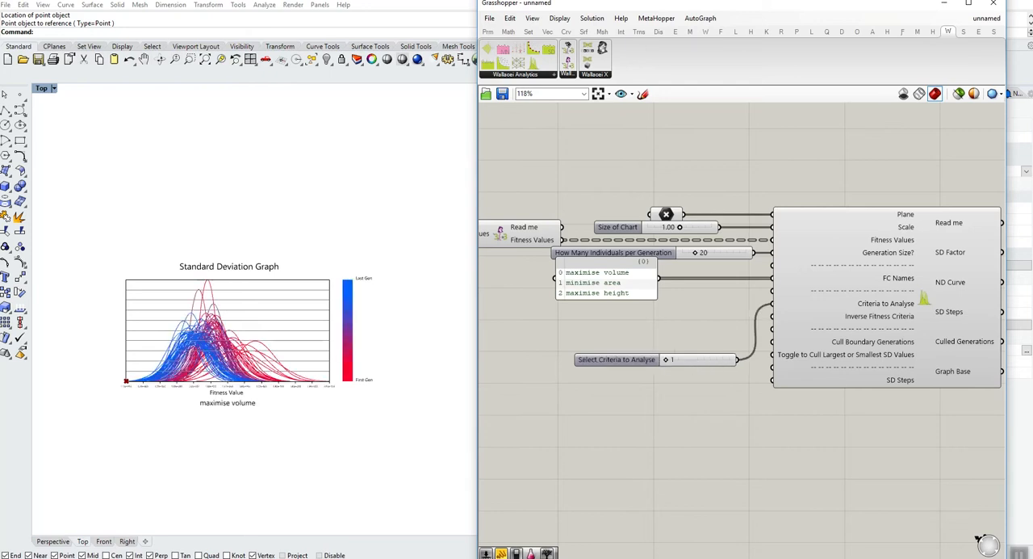
- Turn off the viewport preview of the Point parameter that feeds the Plane input
scroll(220, 393, up, 4)
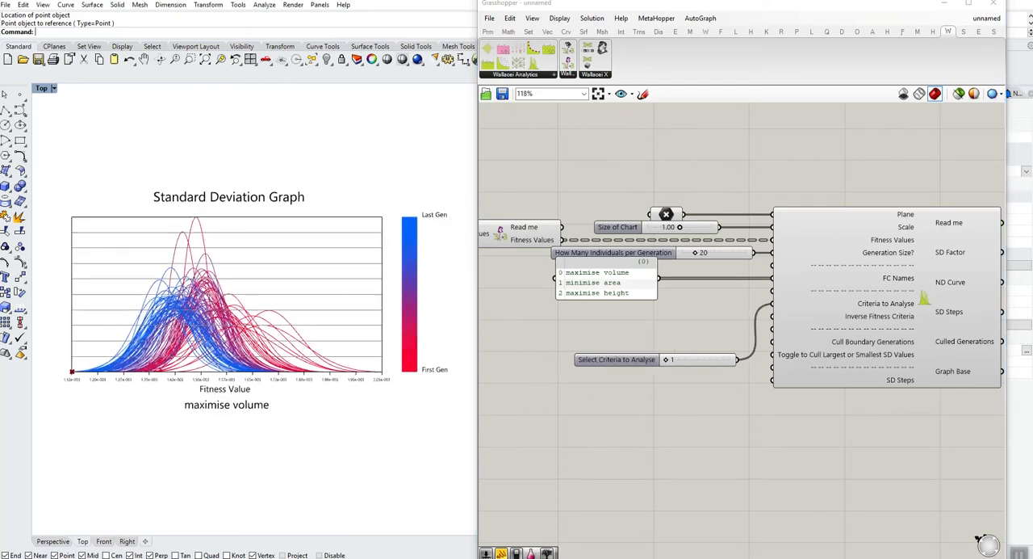
right_click(666, 214)
click(702, 360)
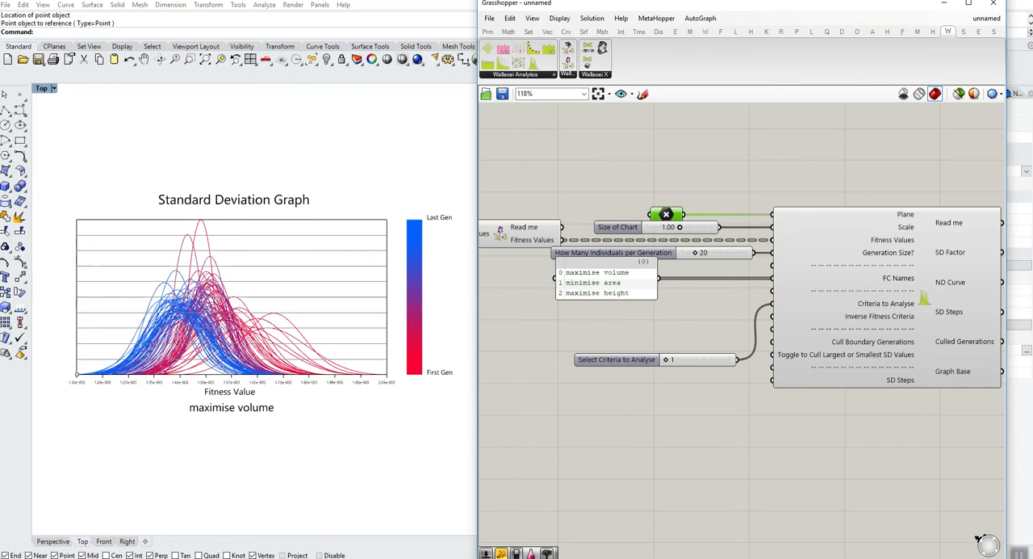
- Line up the Select Criteria to Analyse slider with its input and switch the graph to criterion 3, finishing on criterion 2
drag(613, 359, 652, 306)
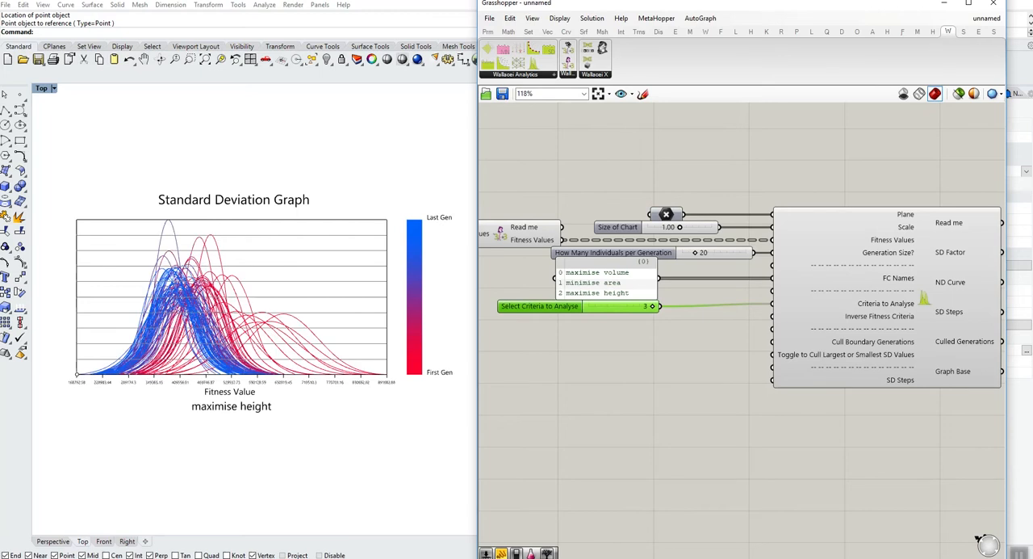
right_drag(323, 388, 364, 383)
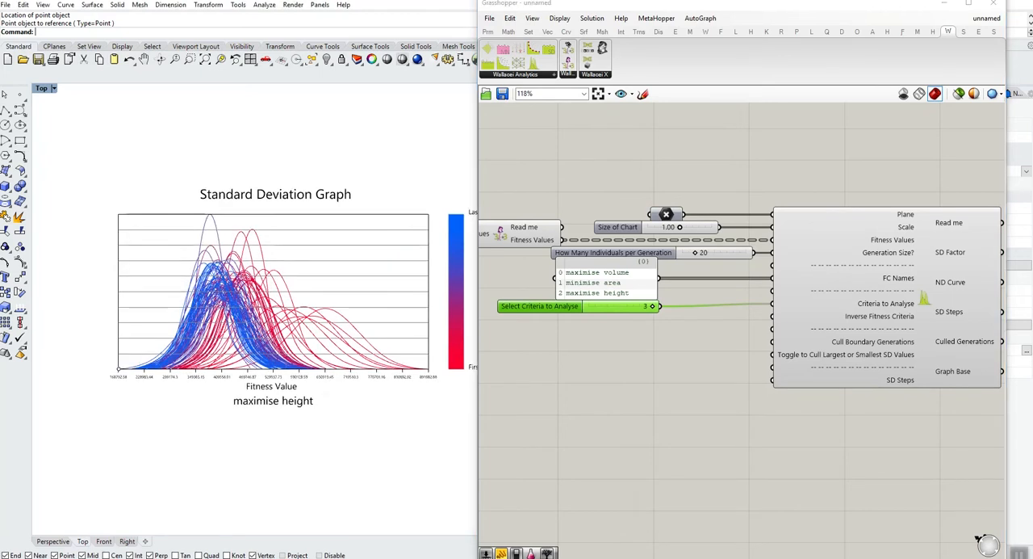
scroll(364, 382, up, 4)
drag(652, 306, 620, 306)
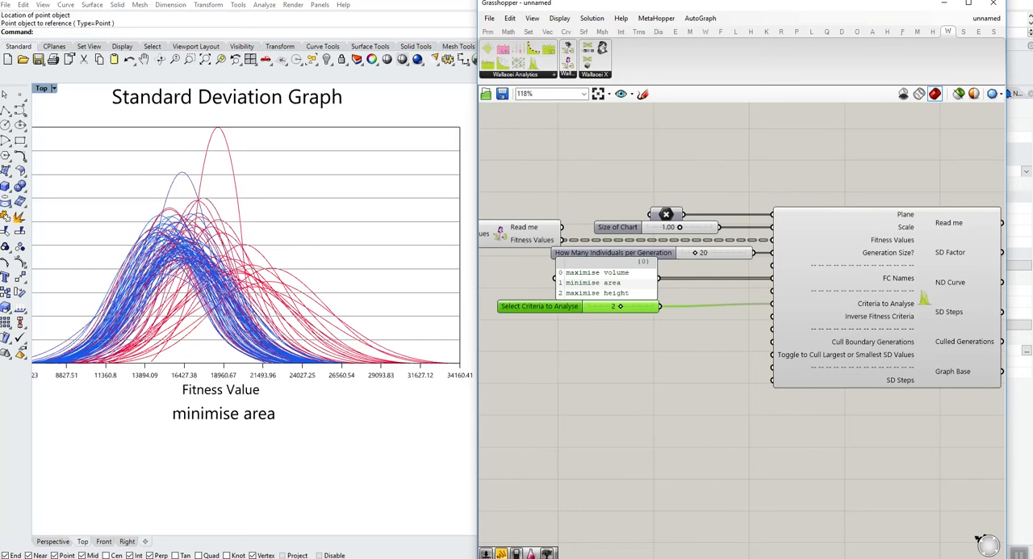
- Set the Select Criteria to Analyse slider to 1 to graph the maximise volume criterion
drag(620, 306, 589, 306)
right_drag(213, 367, 271, 370)
scroll(271, 370, down, 4)
scroll(217, 385, up, 4)
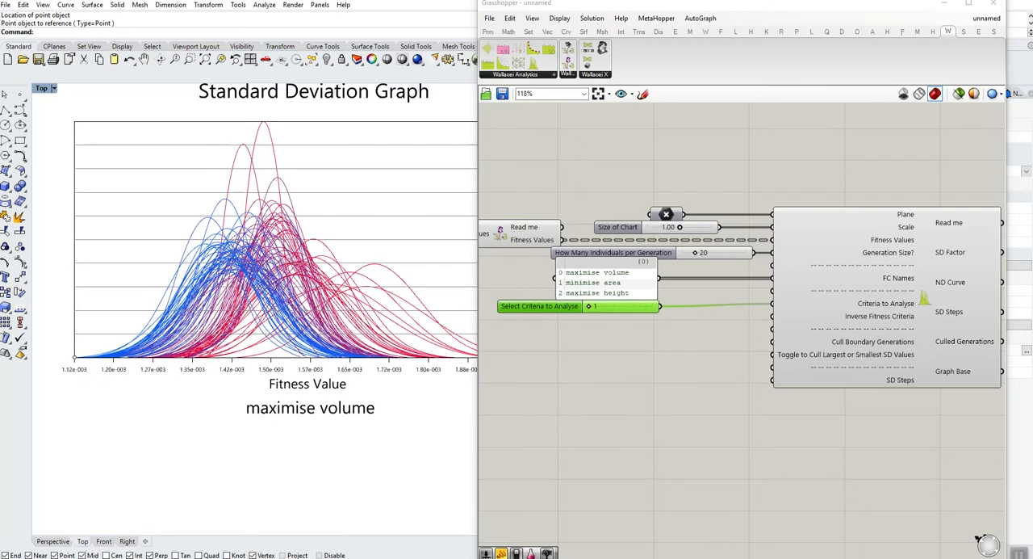
double_click(610, 351)
text(inverse)
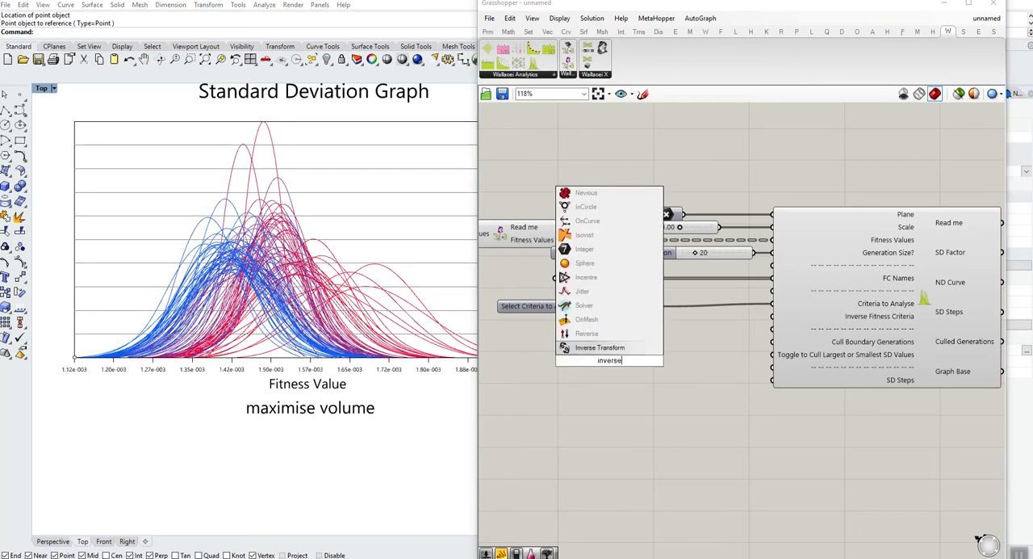
key(ctrl+a)
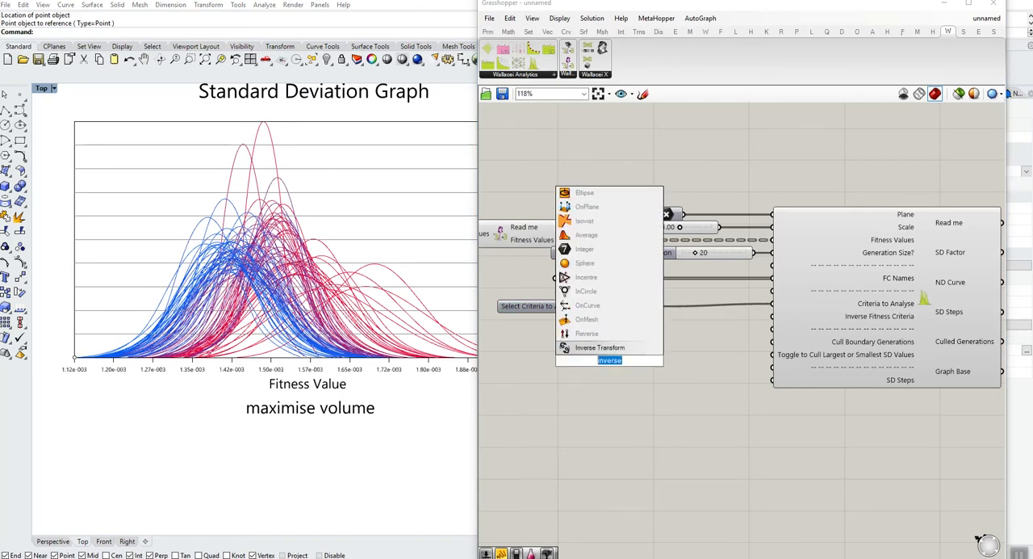
text(one over)
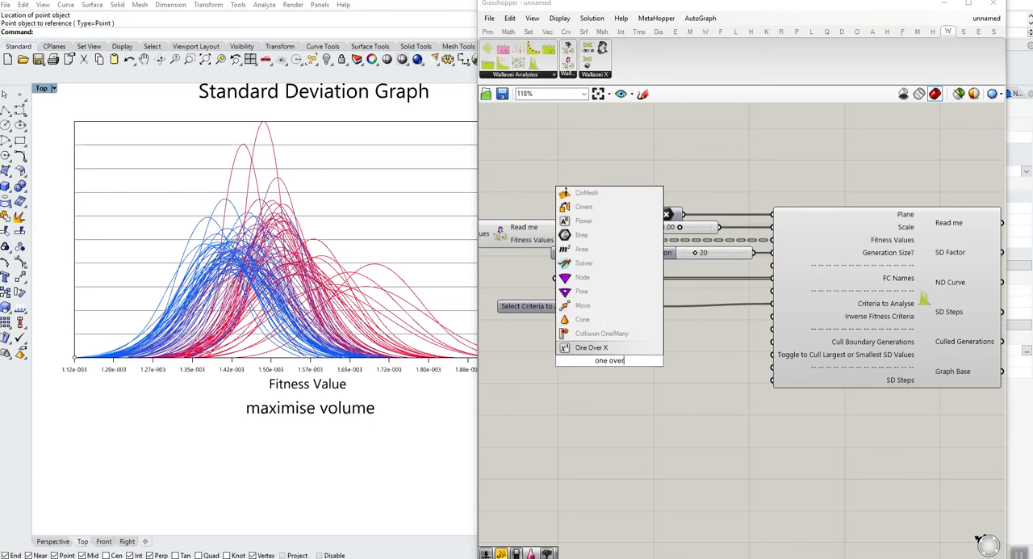
key(Return)
drag(630, 360, 773, 315)
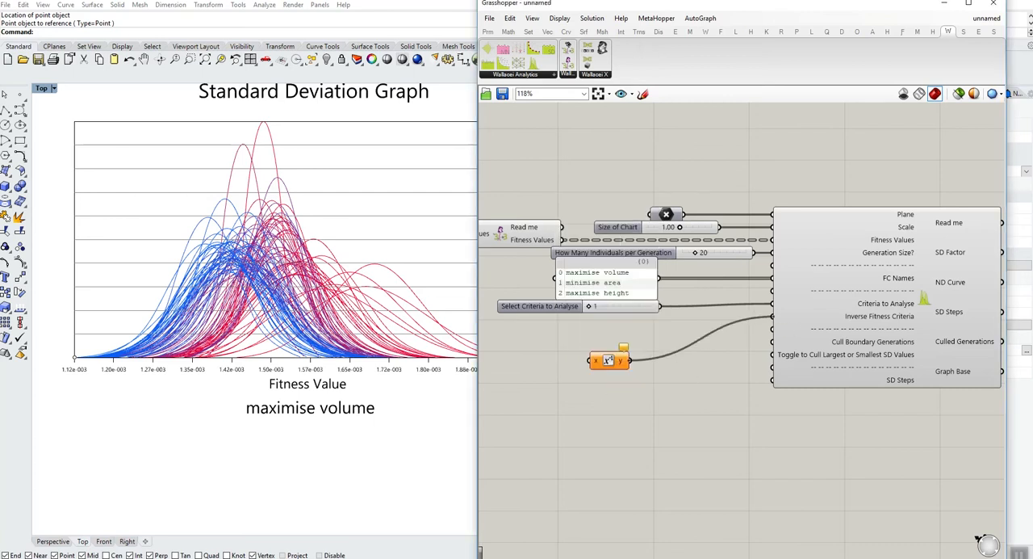
drag(608, 360, 675, 340)
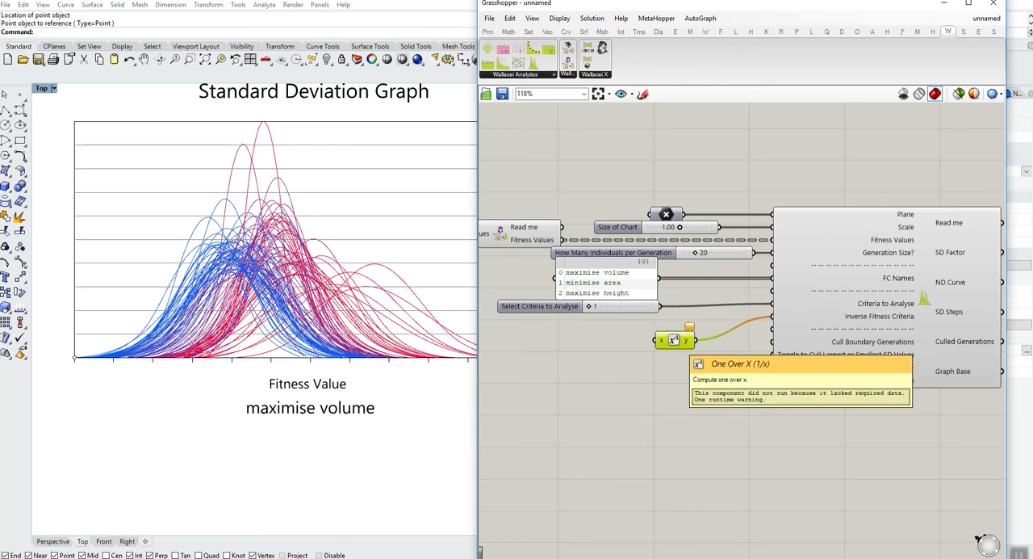
key(Delete)
- Create a Boolean Toggle and connect it to the graph component's Inverse Fitness Criteria input
double_click(673, 338)
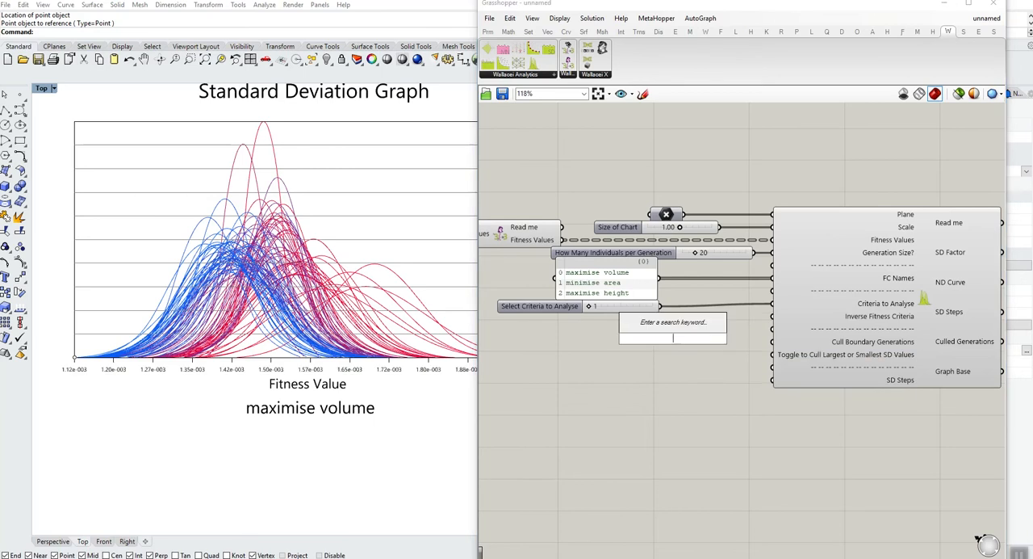
text(bool)
click(690, 313)
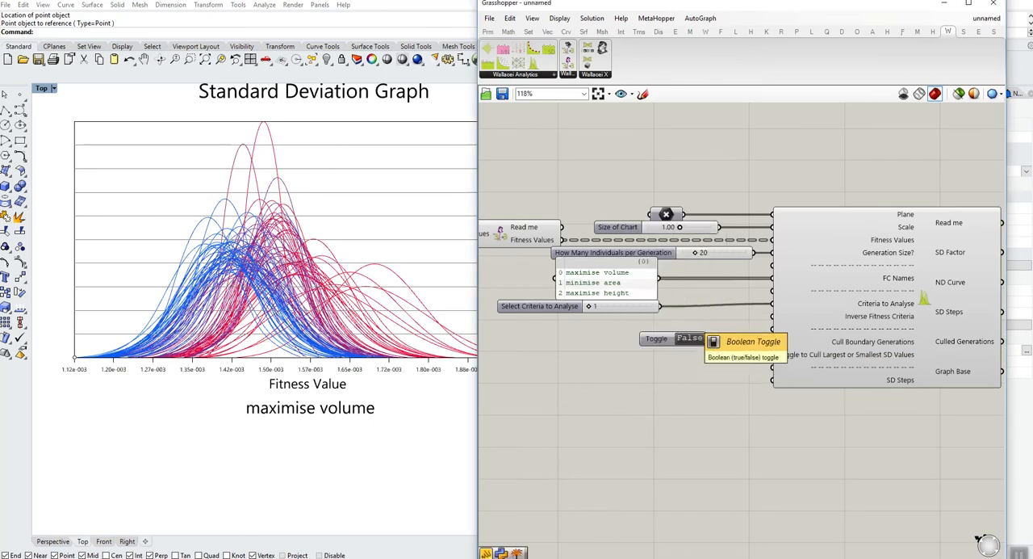
drag(707, 338, 773, 317)
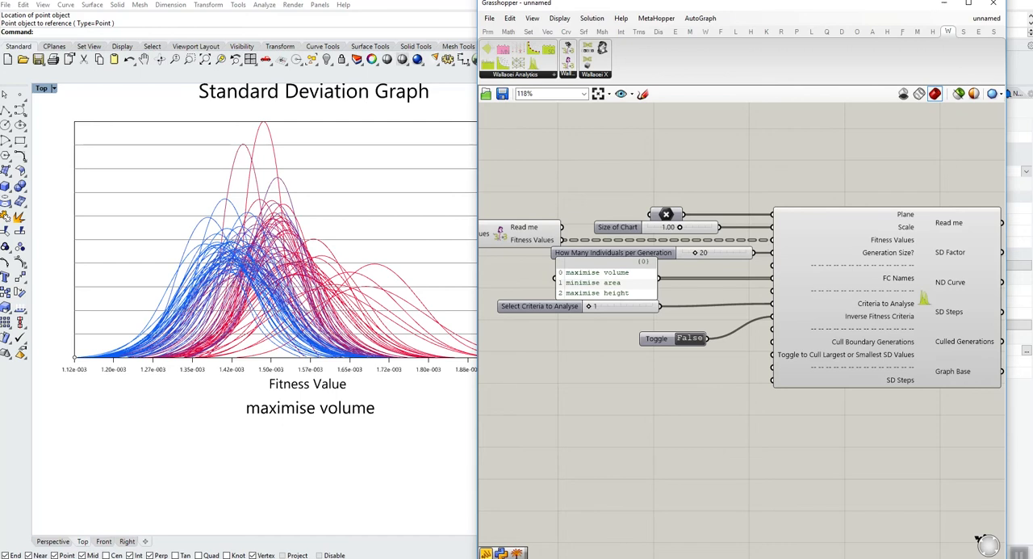
- Test the inverse fitness toggle in both states, leave it at True, and line it up with the Inverse Fitness Criteria input
click(691, 338)
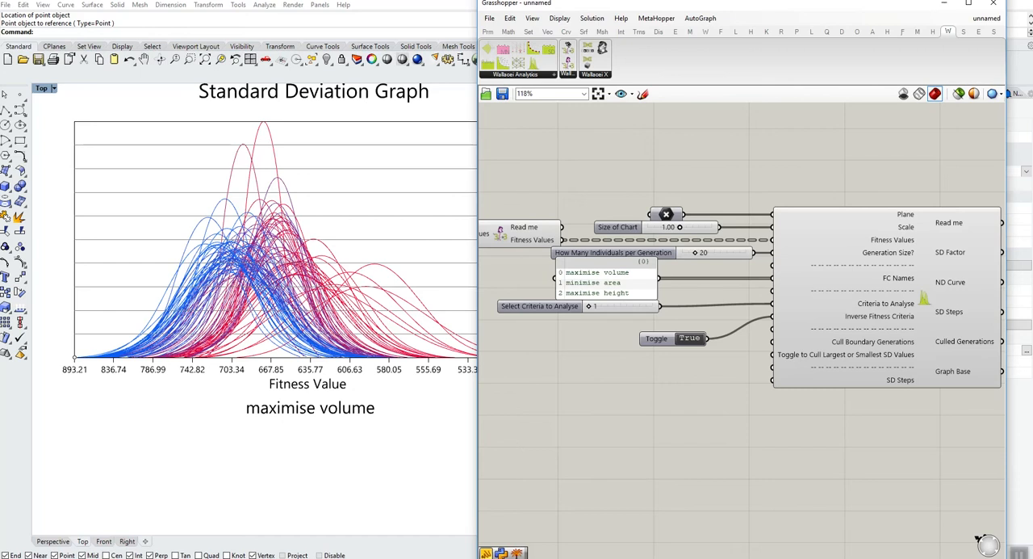
click(690, 338)
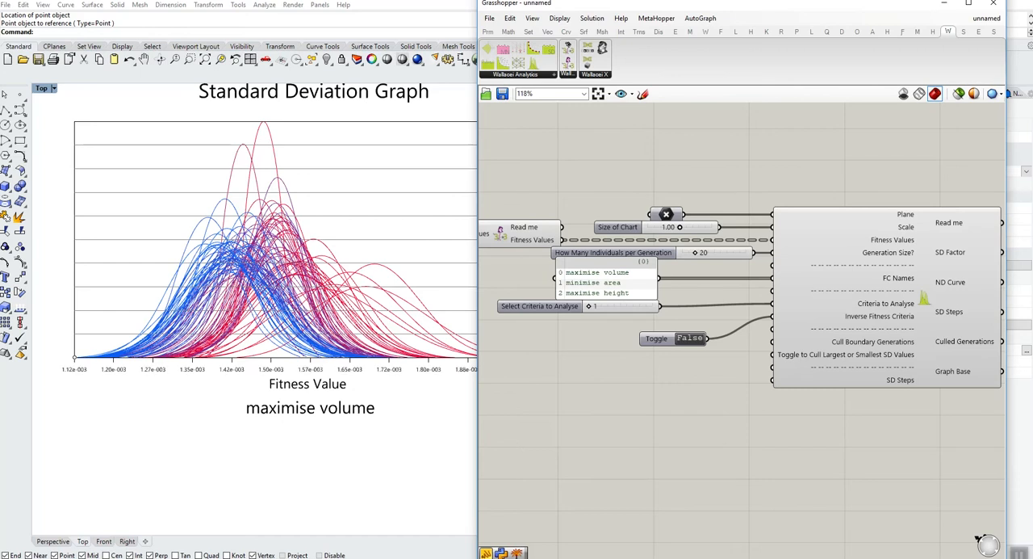
drag(656, 338, 612, 338)
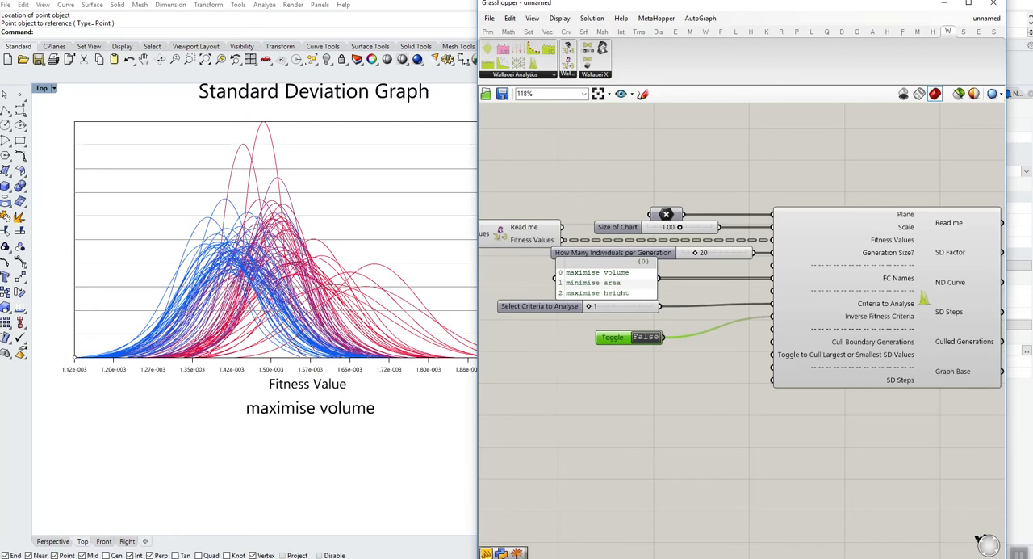
click(646, 336)
drag(613, 338, 689, 317)
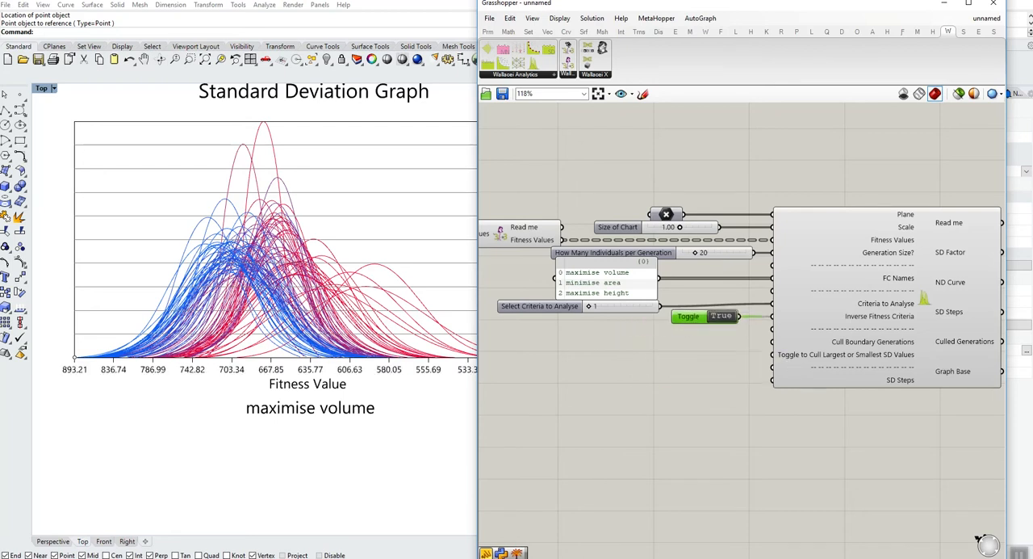
scroll(215, 368, down, 2)
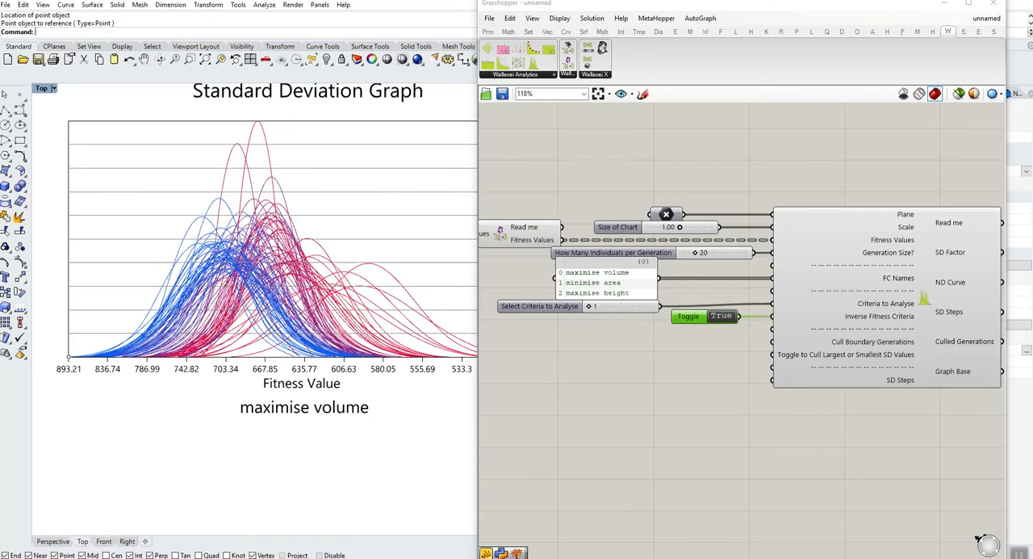
right_drag(214, 367, 188, 366)
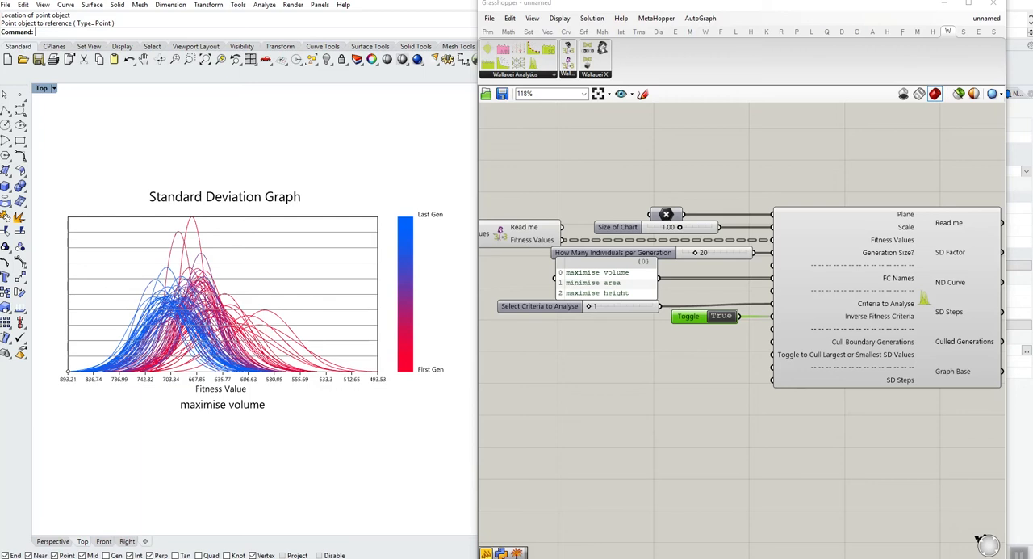
- Create a number slider from 0 to 10, connect it to the Cull Boundary Generations input at 0, and place it level with that input
double_click(612, 374)
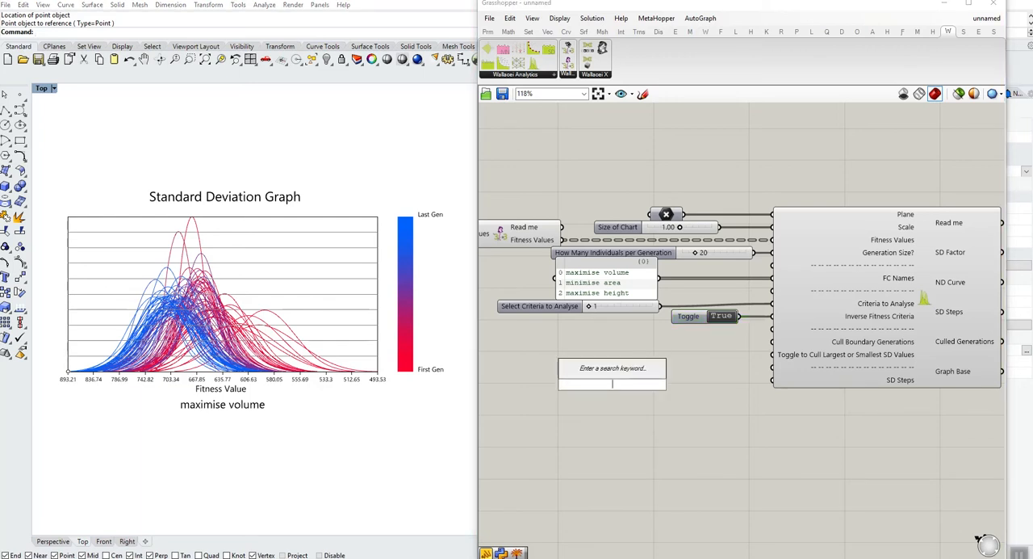
key(Escape)
double_click(604, 358)
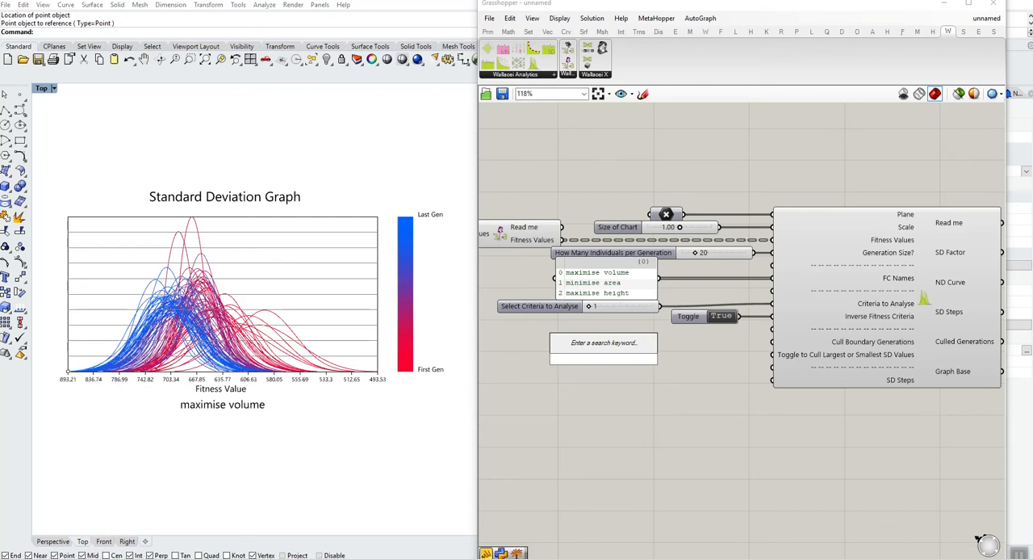
text(0<10)
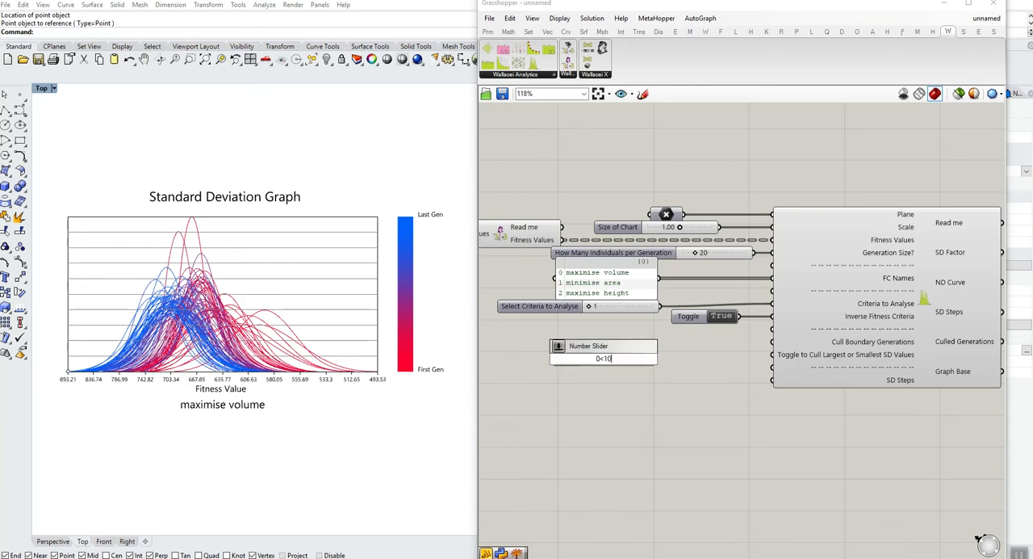
key(Return)
drag(655, 358, 773, 342)
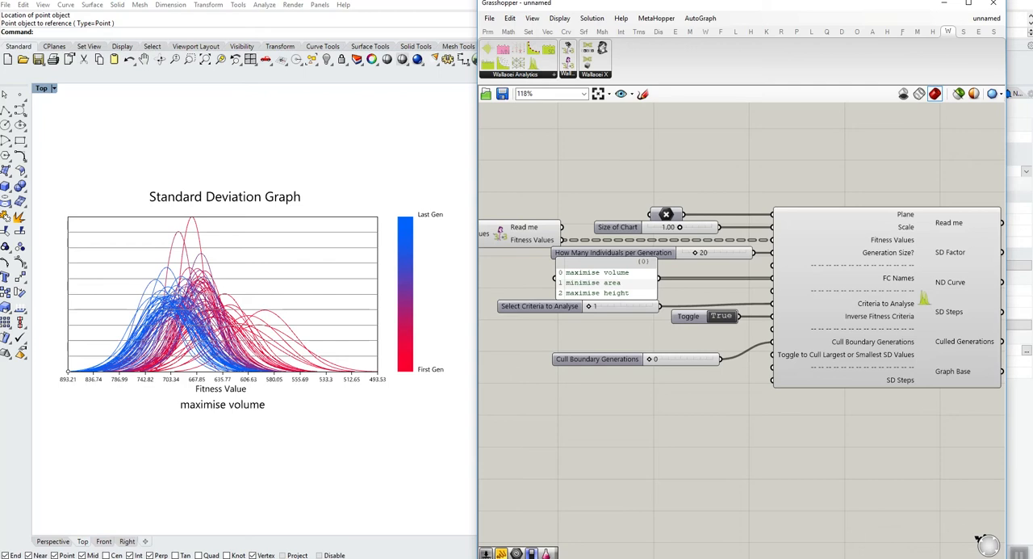
mouse_move(649, 359)
mouse_down()
mouse_move(687, 359)
mouse_move(649, 358)
mouse_up()
drag(625, 359, 618, 341)
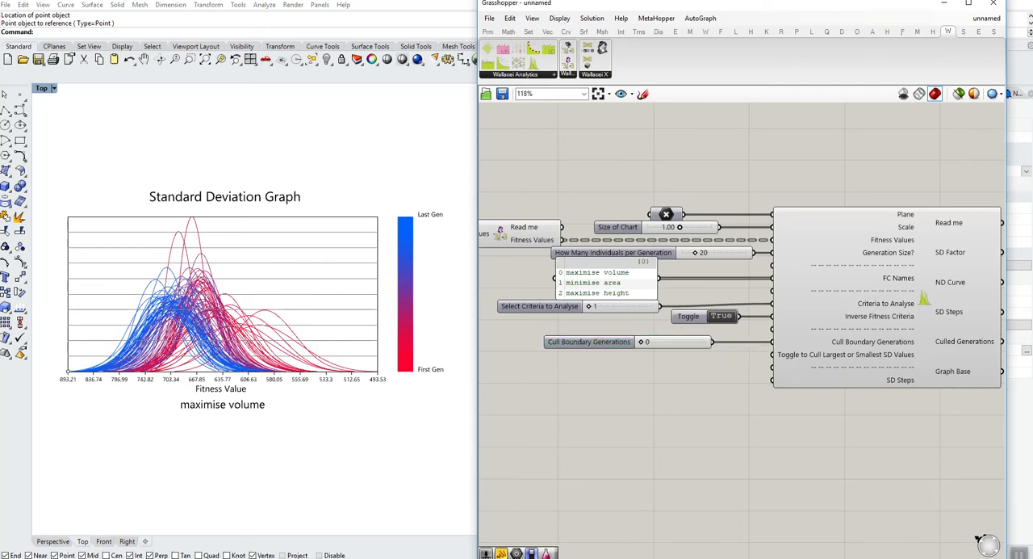
- Duplicate the Boolean Toggle and connect the copy to the Toggle to Cull Largest or Smallest SD Values input
double_click(668, 373)
click(696, 318)
key(ctrl+c)
key(ctrl+v)
drag(696, 322, 773, 354)
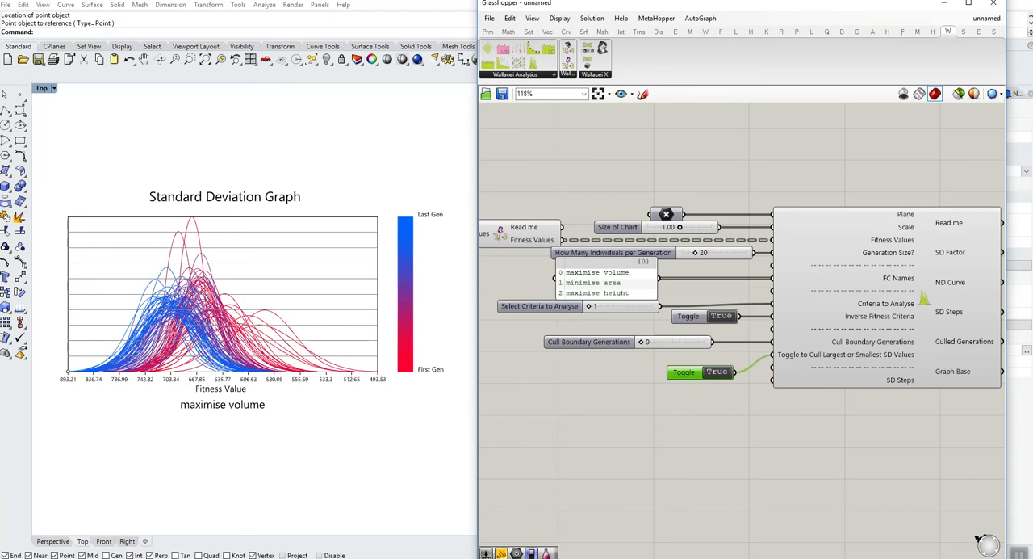
- Set the SD culling toggle to False and try culling 1 boundary generation, returning the slider to 0
drag(641, 342, 673, 342)
double_click(656, 341)
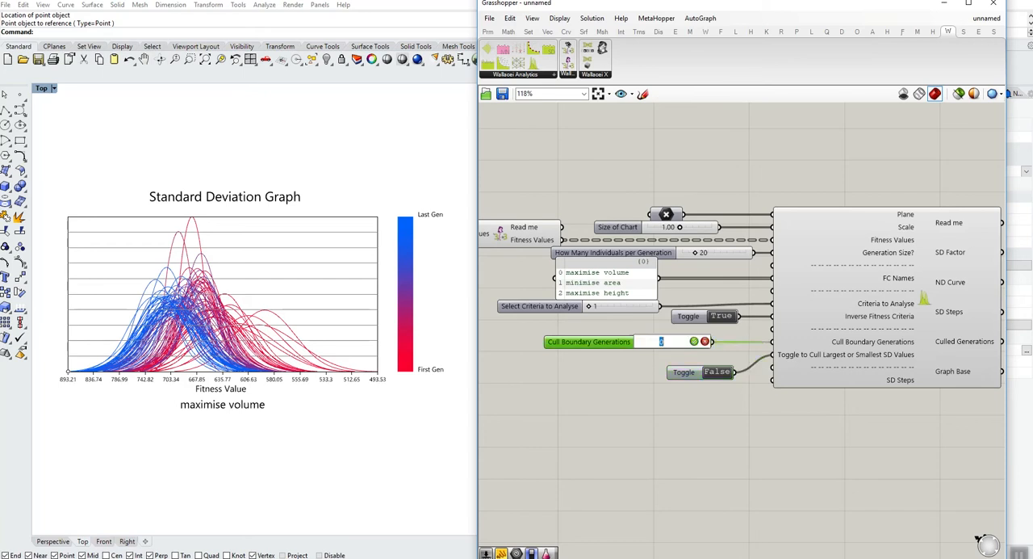
text(1)
key(Return)
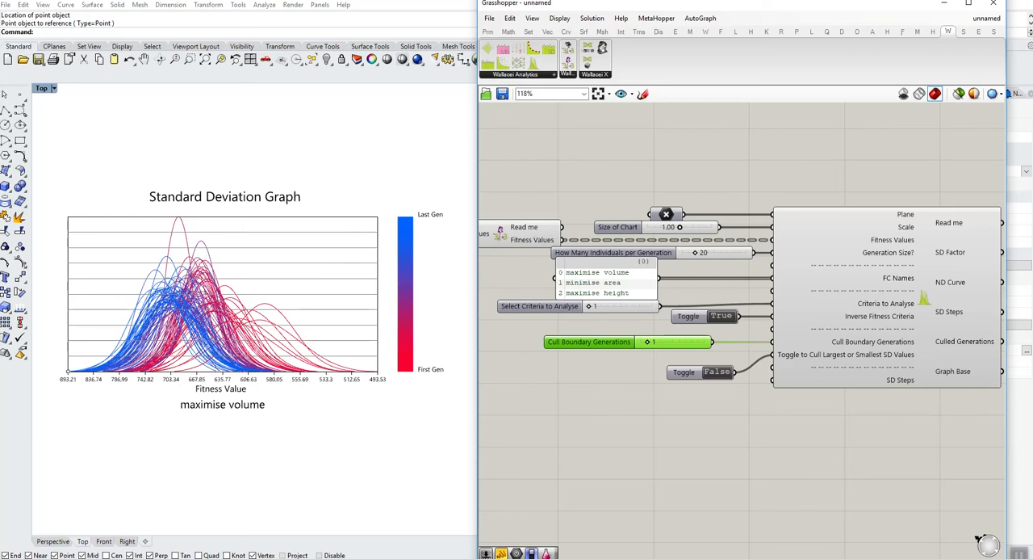
mouse_move(648, 342)
mouse_down()
mouse_move(704, 341)
mouse_move(641, 342)
mouse_up()
- Connect another copy of the toggle, set to False, to the SD Steps input and line up both lower toggles with their inputs
drag(684, 371, 770, 380)
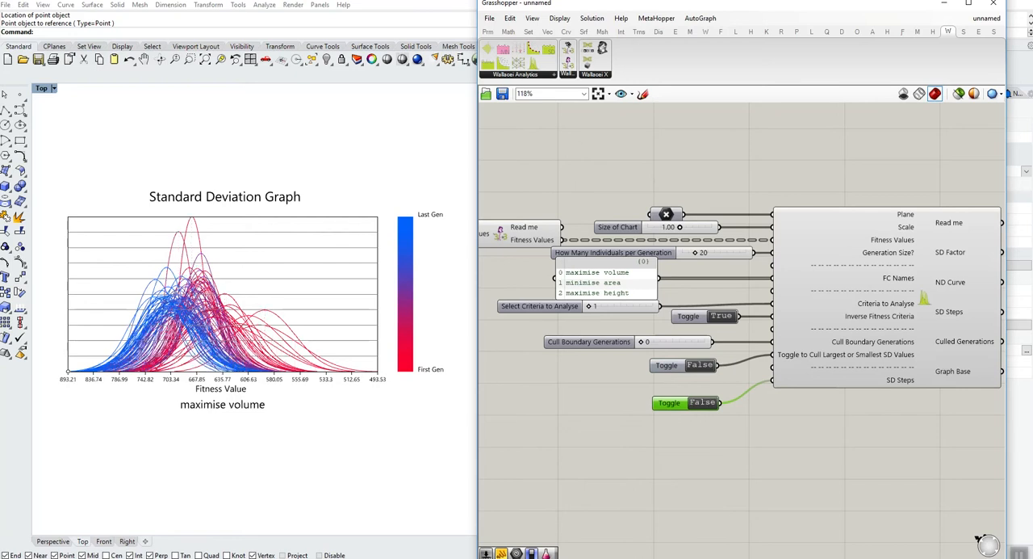
scroll(240, 358, up, 2)
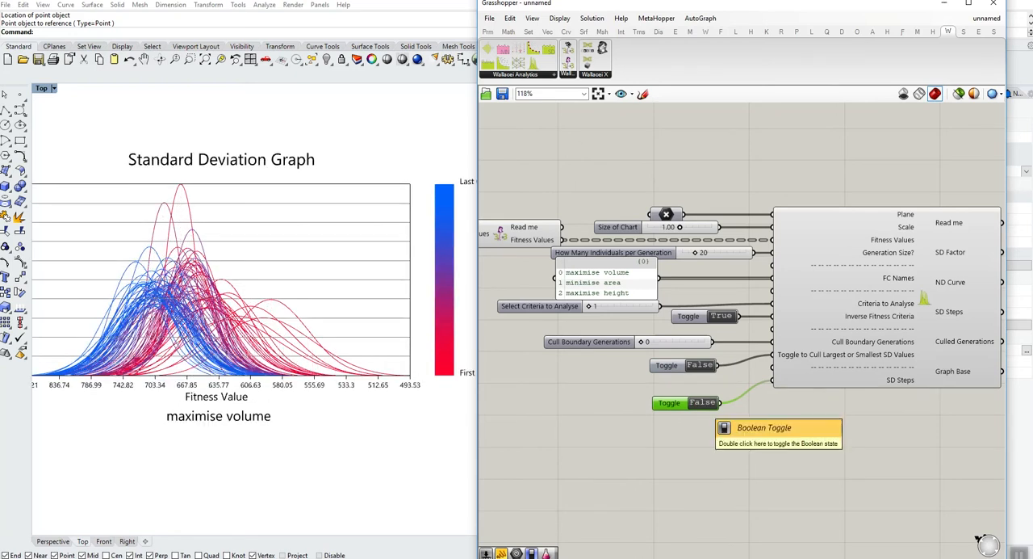
drag(695, 402, 670, 354)
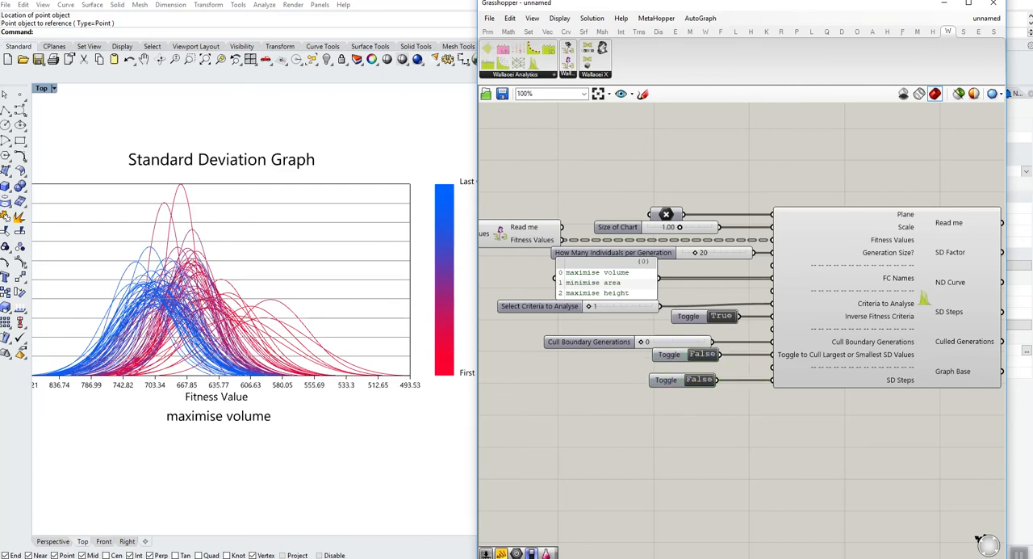
- Move the Select Criteria to Analyse slider farther from the graph component, clear of the names panel and level with its input
scroll(691, 379, down, 3)
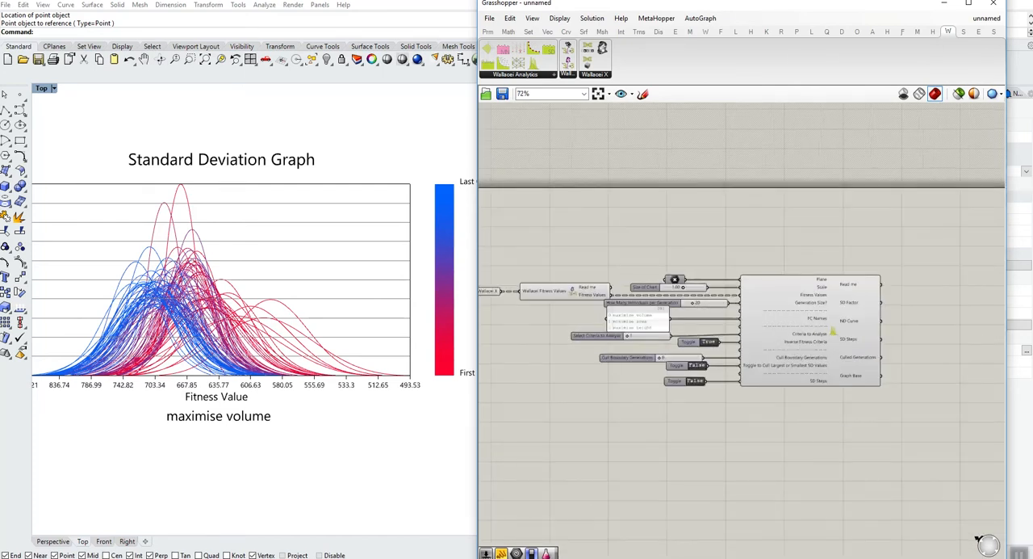
right_drag(690, 395, 725, 396)
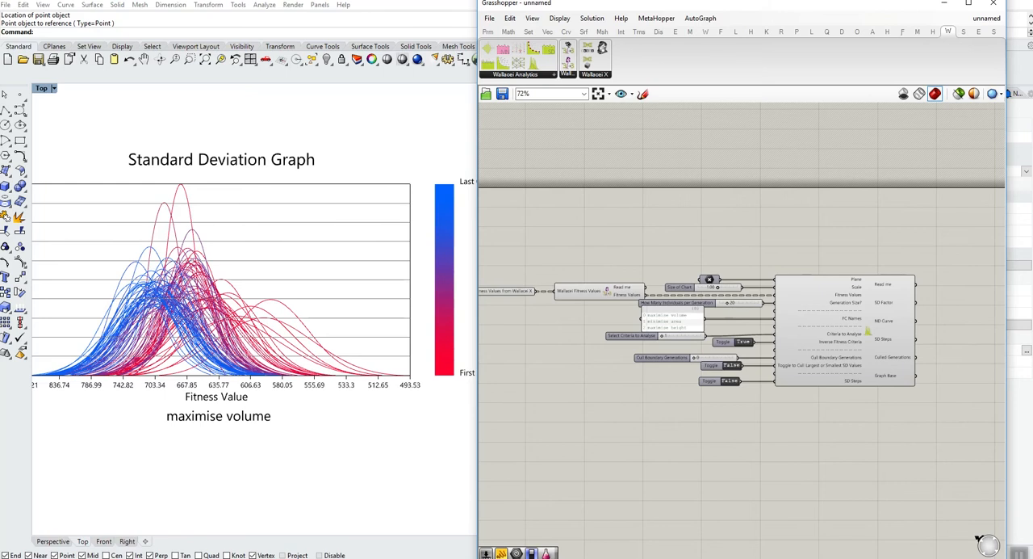
right_drag(867, 331, 842, 324)
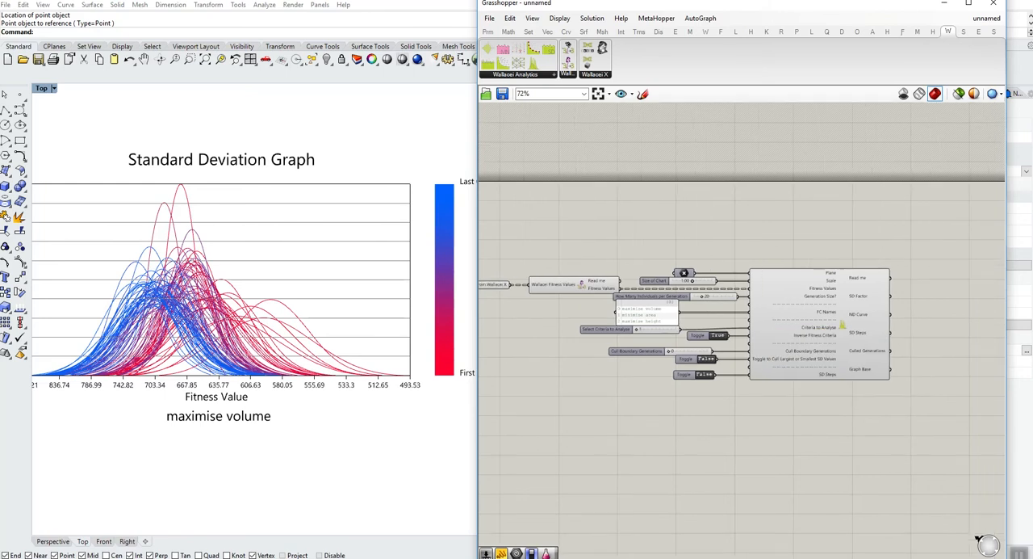
drag(601, 328, 523, 327)
click(549, 367)
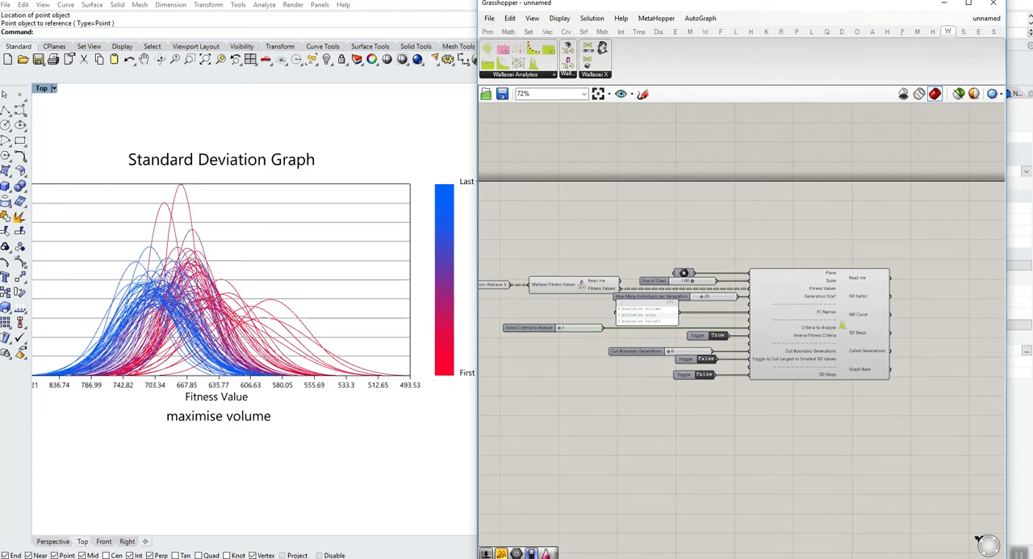
- Switch to the Example File definition and examine its analytics component groups and the Standard Deviation Graph it draws
click(517, 74)
click(987, 18)
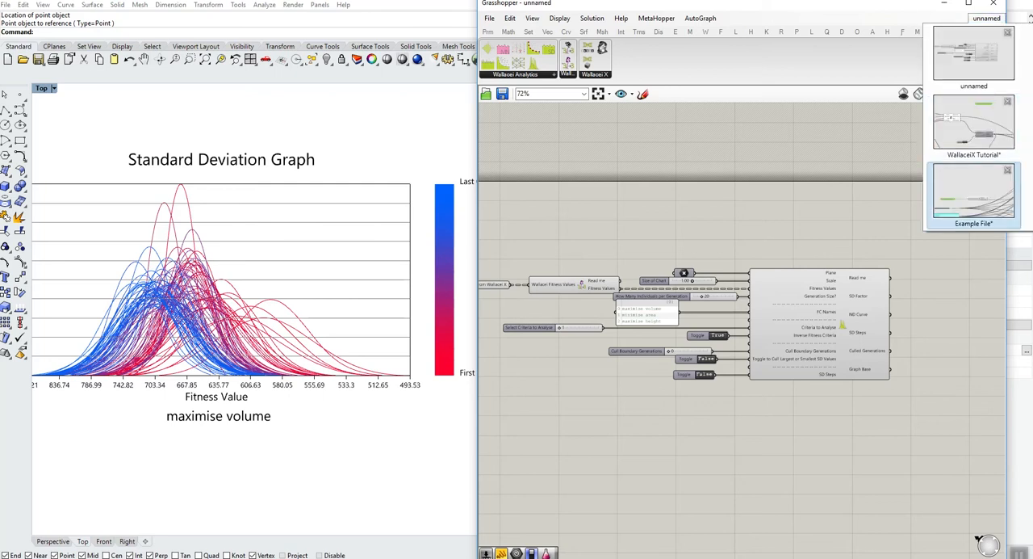
click(973, 192)
scroll(597, 284, down, 6)
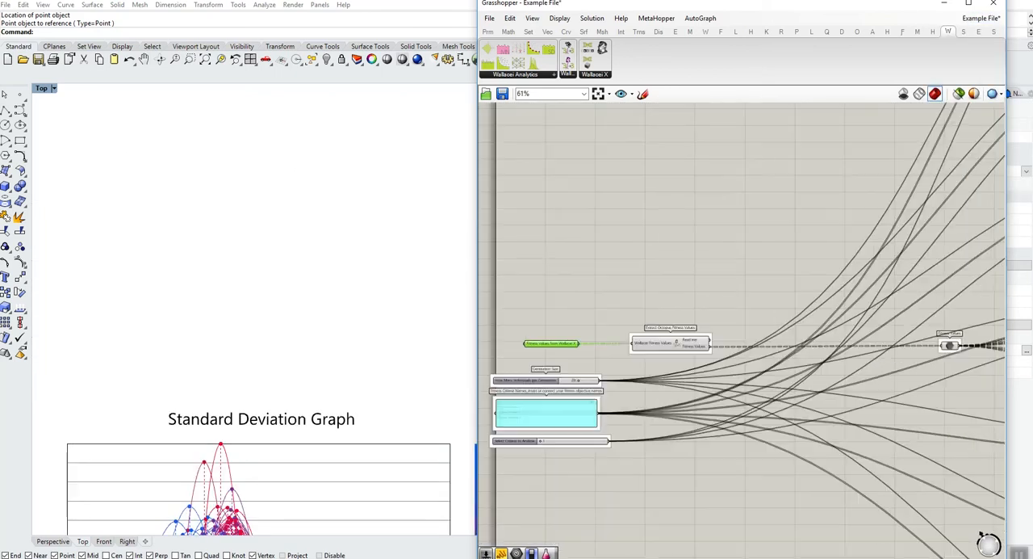
scroll(596, 251, down, 3)
right_drag(722, 271, 598, 328)
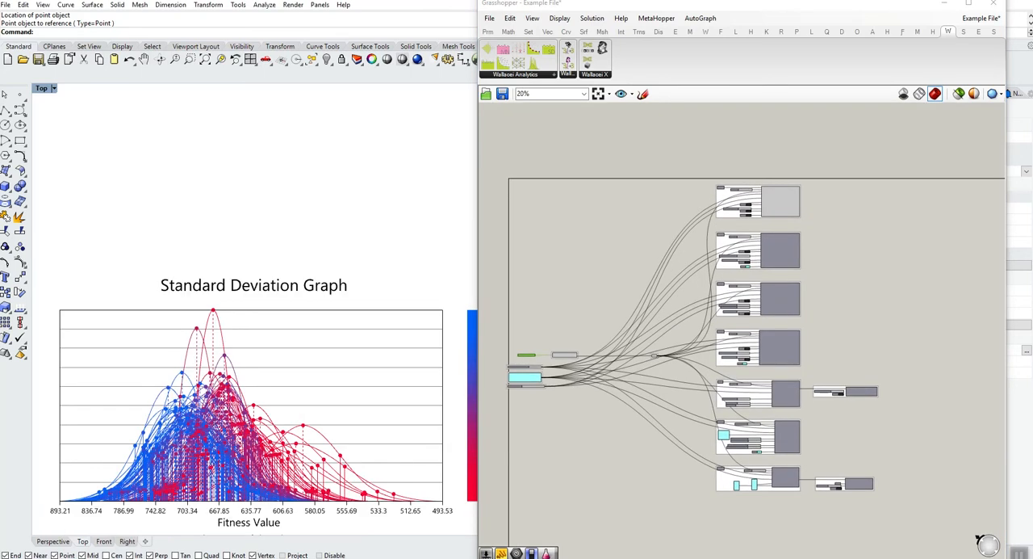
right_drag(259, 356, 245, 298)
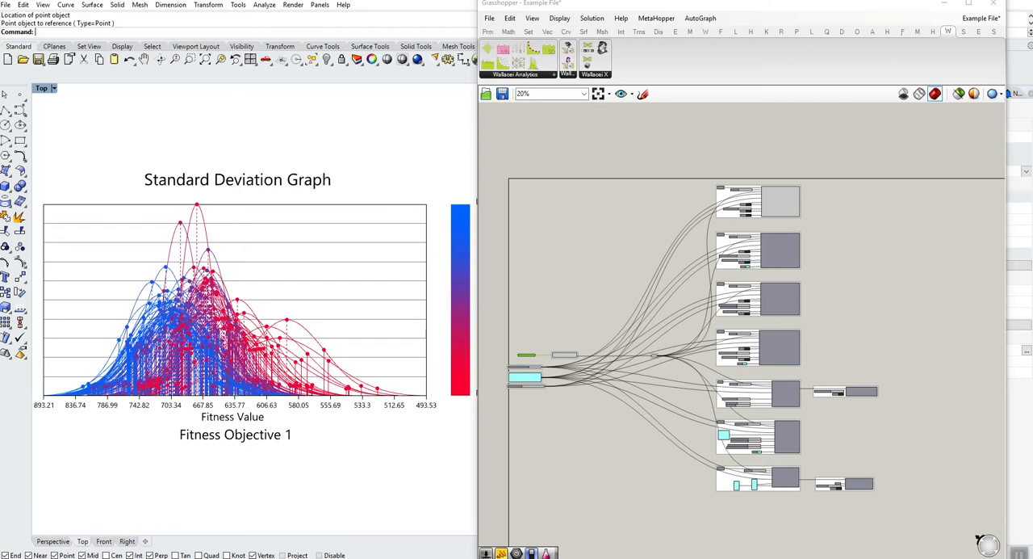
scroll(781, 214, up, 2)
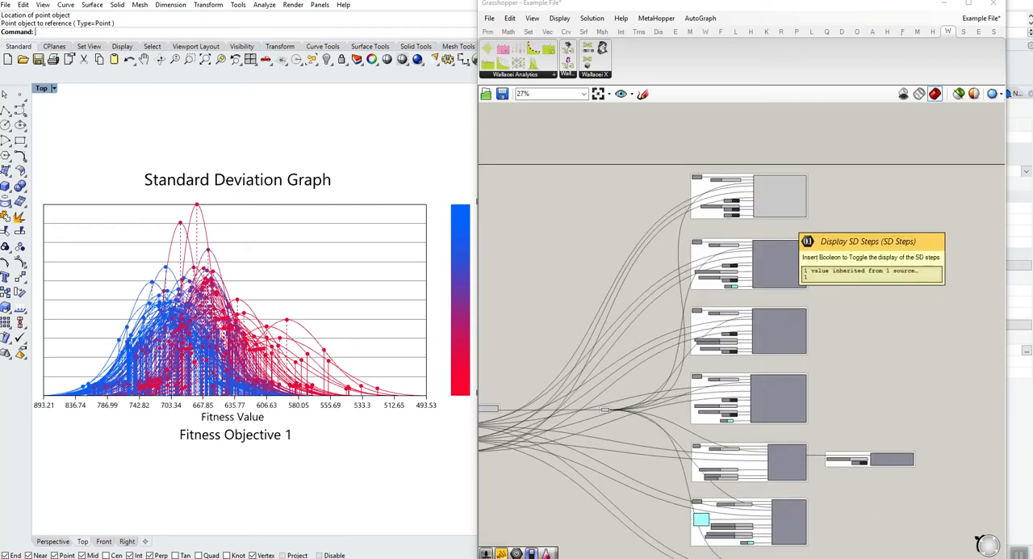
- Examine the shared fitness value, generation size, names and criteria inputs, and the Standard Deviation Graph component they feed
right_drag(565, 371, 690, 323)
scroll(585, 366, up, 3)
scroll(498, 372, up, 6)
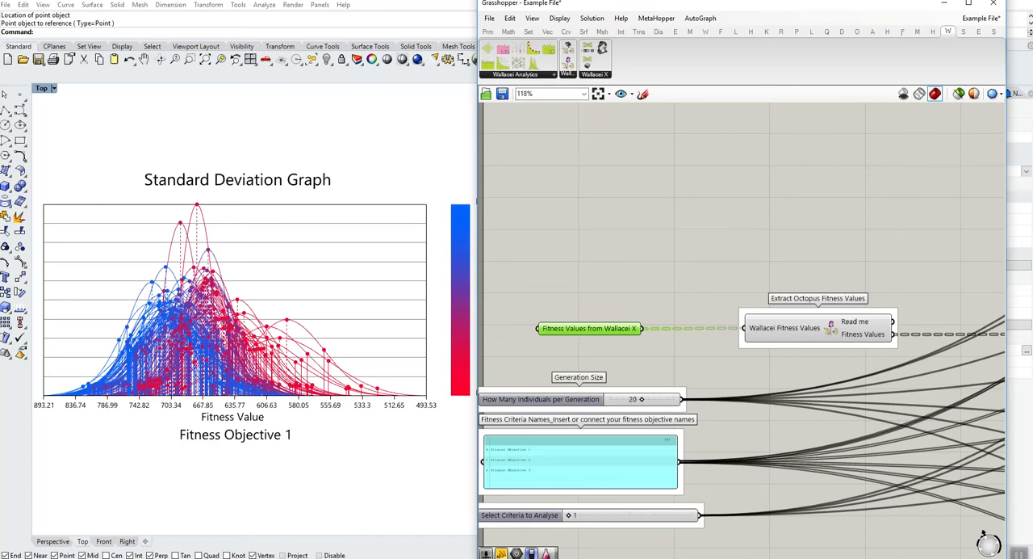
scroll(670, 360, up, 1)
right_drag(670, 360, 788, 265)
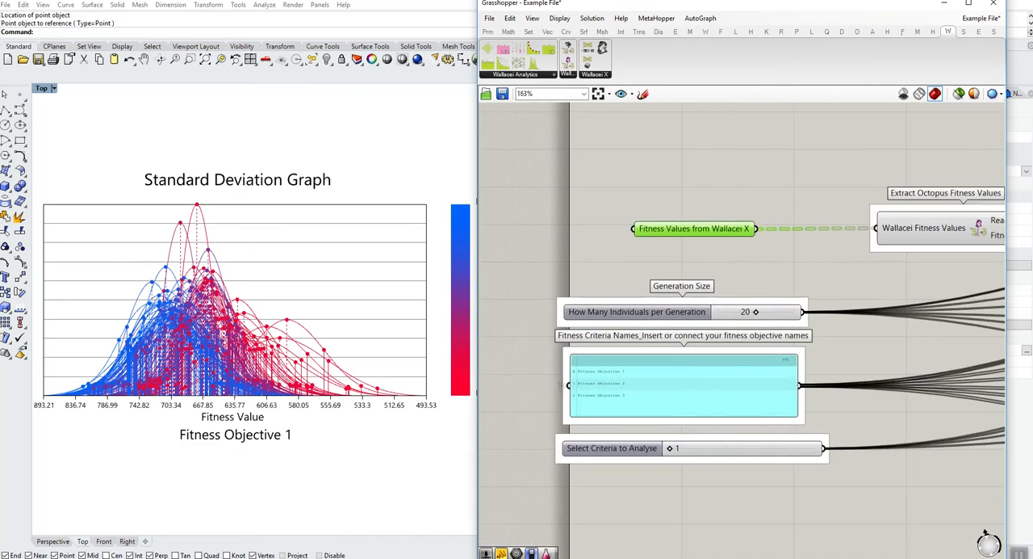
scroll(698, 385, up, 1)
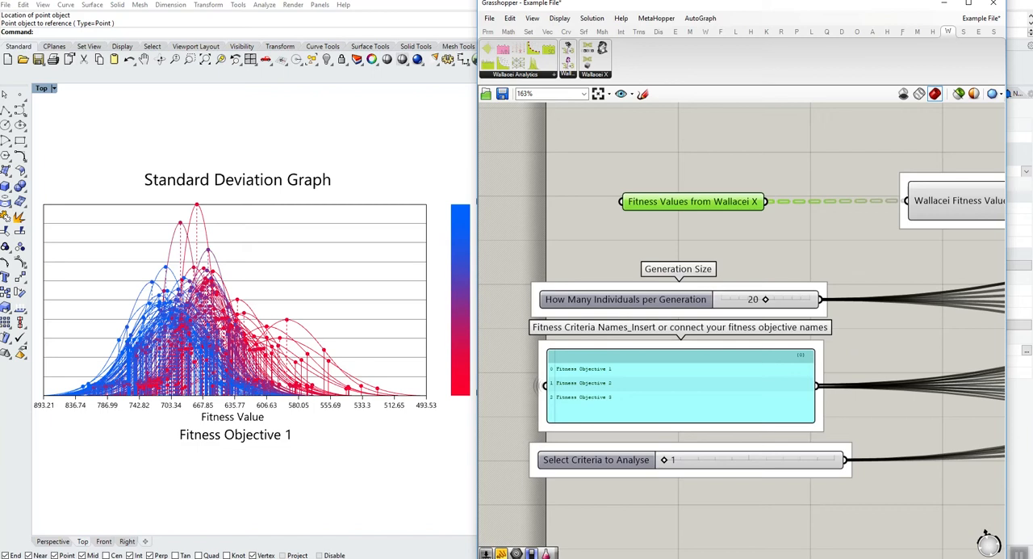
scroll(715, 349, down, 6)
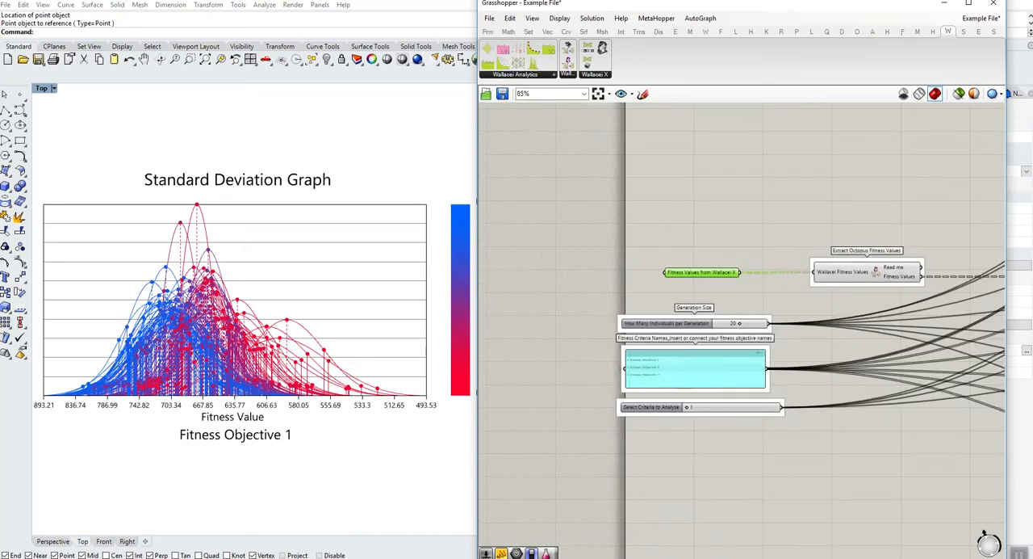
right_drag(720, 351, 439, 504)
scroll(846, 211, up, 8)
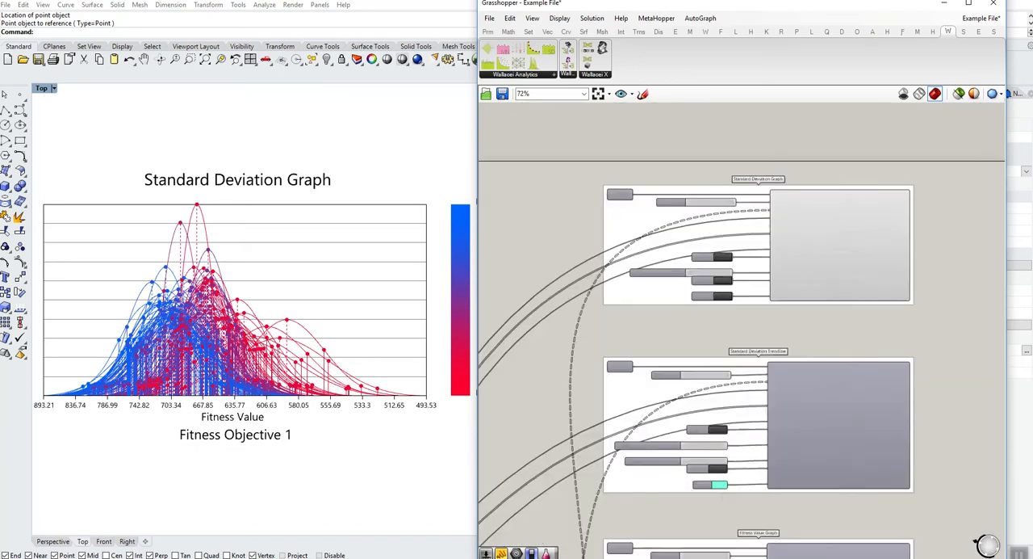
right_drag(846, 211, 864, 256)
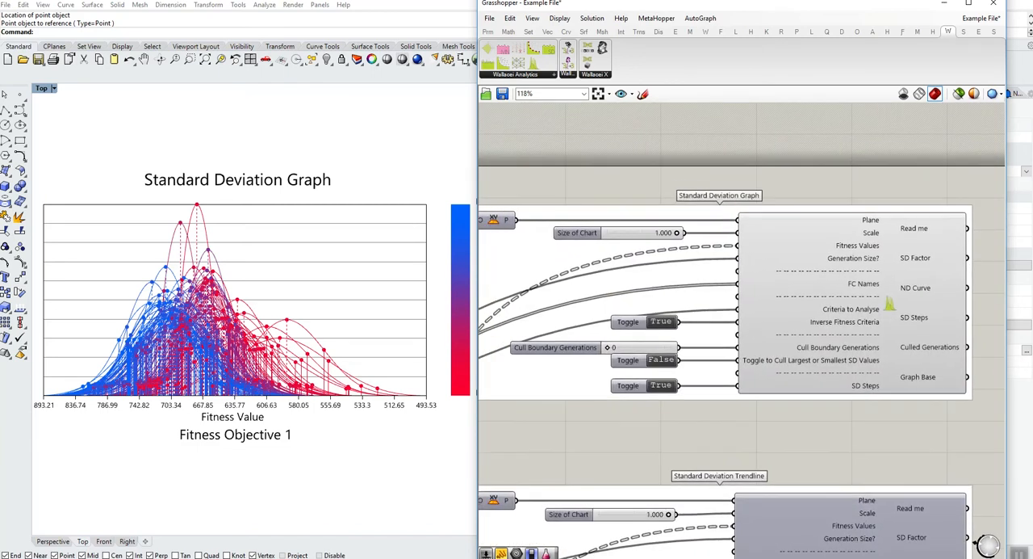
right_drag(678, 353, 756, 343)
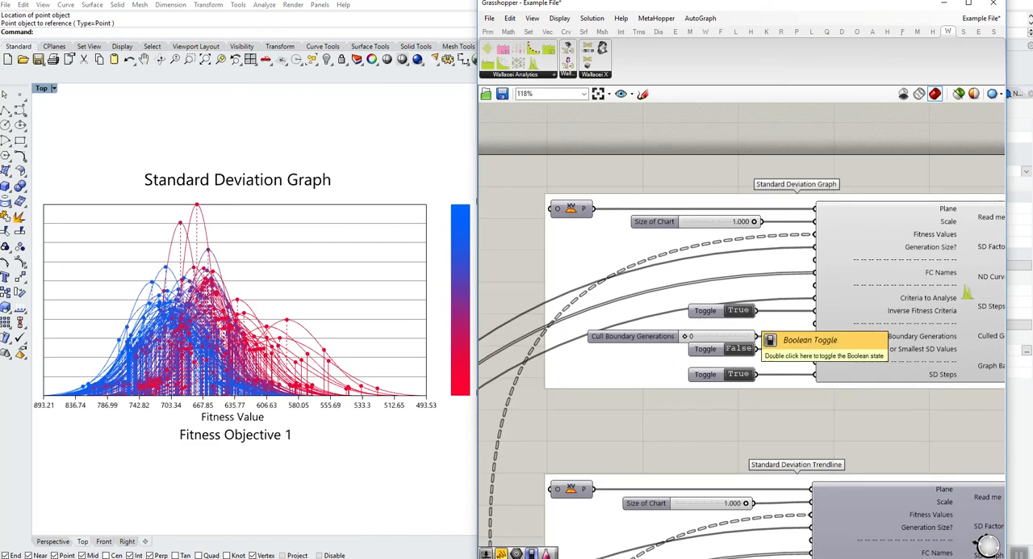
scroll(744, 317, down, 5)
right_drag(670, 363, 1001, 105)
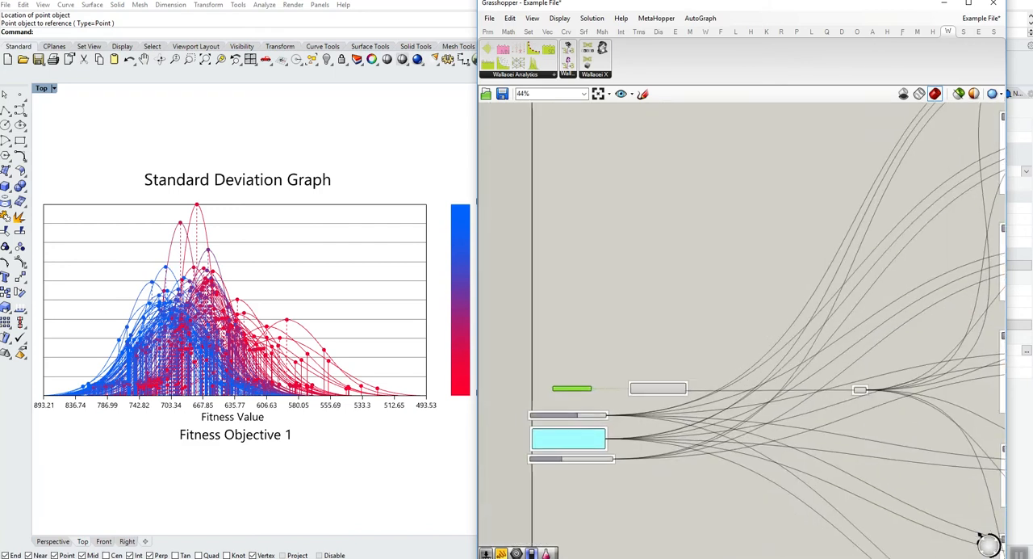
scroll(469, 474, up, 4)
scroll(573, 461, up, 3)
- Fit the whole Standard Deviation Graph with its generation legend in the viewport by zooming out and narrowing the Grasshopper window
scroll(463, 420, down, 2)
scroll(316, 369, down, 4)
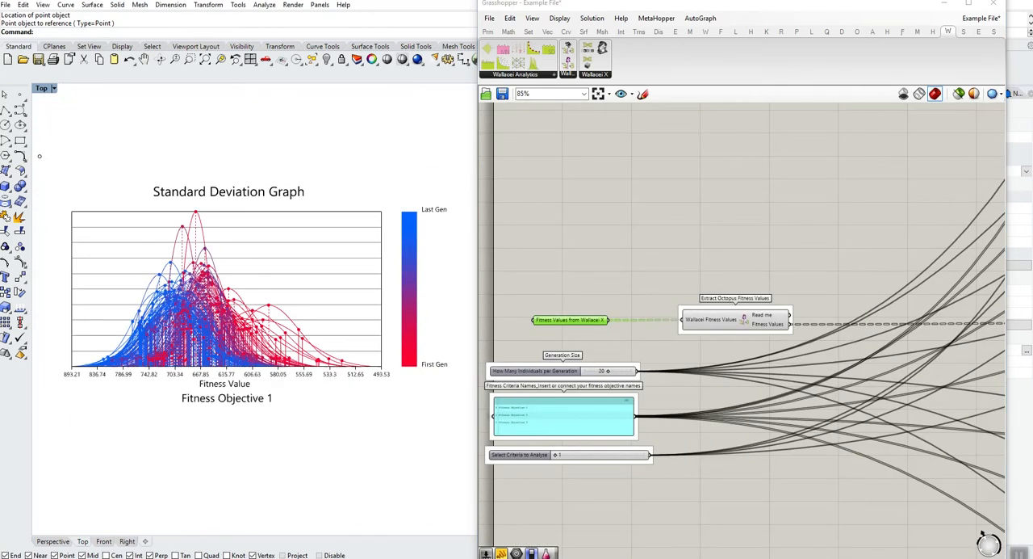
drag(478, 364, 604, 364)
right_drag(674, 271, 699, 270)
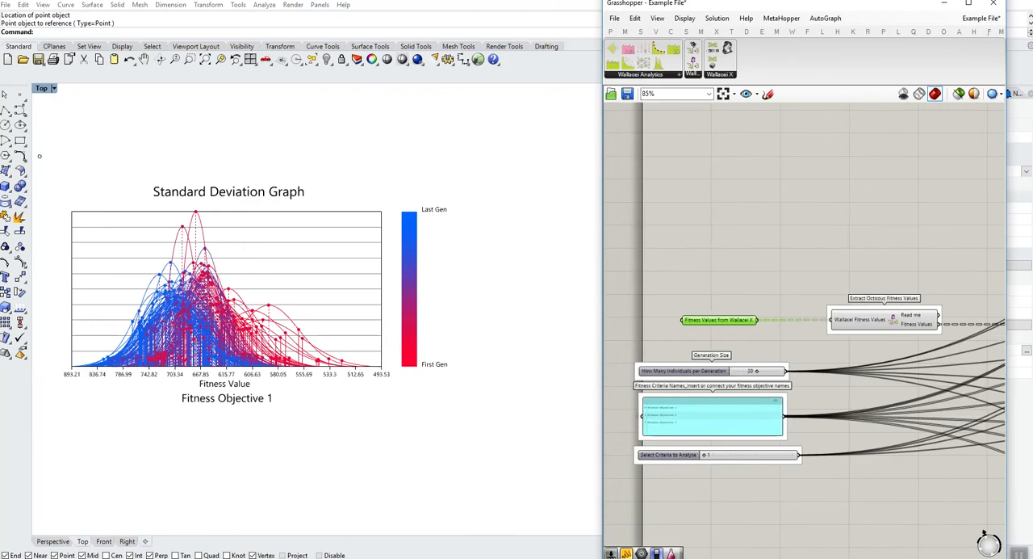
- Turn off the preview of the Standard Deviation Graph component
scroll(706, 454, up, 3)
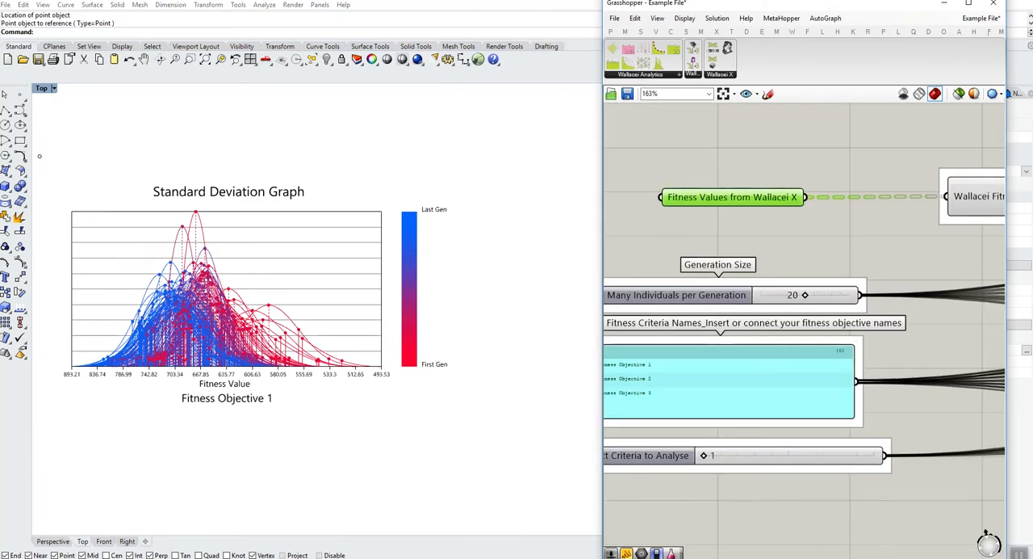
mouse_move(704, 455)
mouse_down()
mouse_move(789, 455)
mouse_move(704, 455)
mouse_up()
scroll(739, 458, down, 10)
right_drag(953, 234, 694, 295)
scroll(694, 295, up, 2)
drag(662, 215, 893, 323)
middle_click(763, 273)
click(798, 237)
click(872, 260)
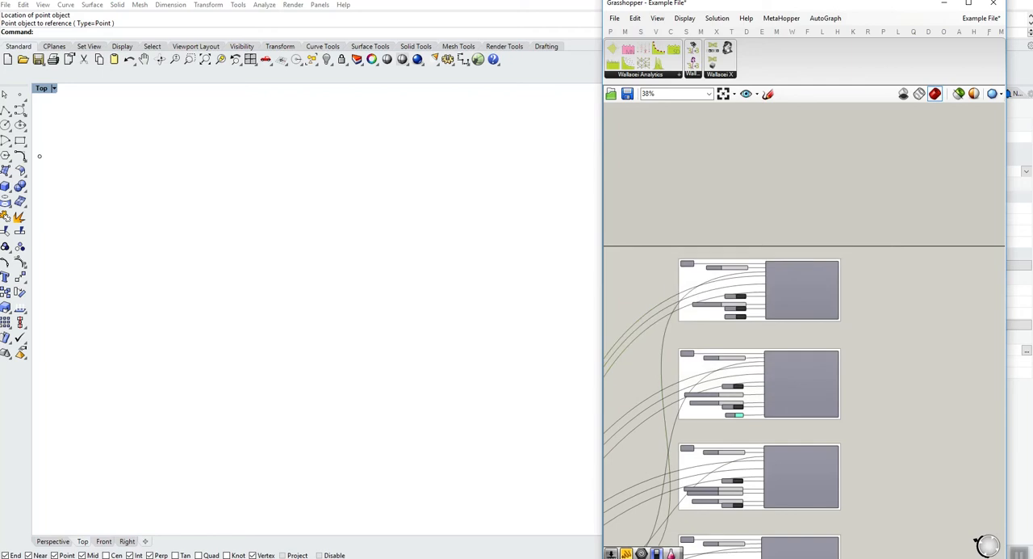
- Turn on the preview of the Standard Deviation Trendline component and bring its chart into view in the Top viewport
click(807, 389)
scroll(807, 390, up, 3)
scroll(806, 382, up, 2)
right_click(821, 379)
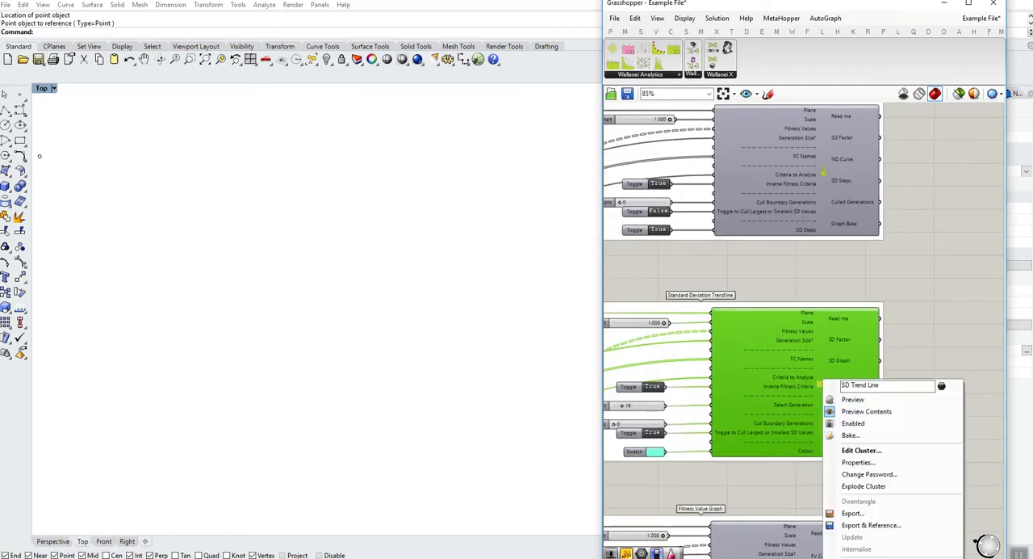
click(856, 399)
right_drag(275, 444, 344, 240)
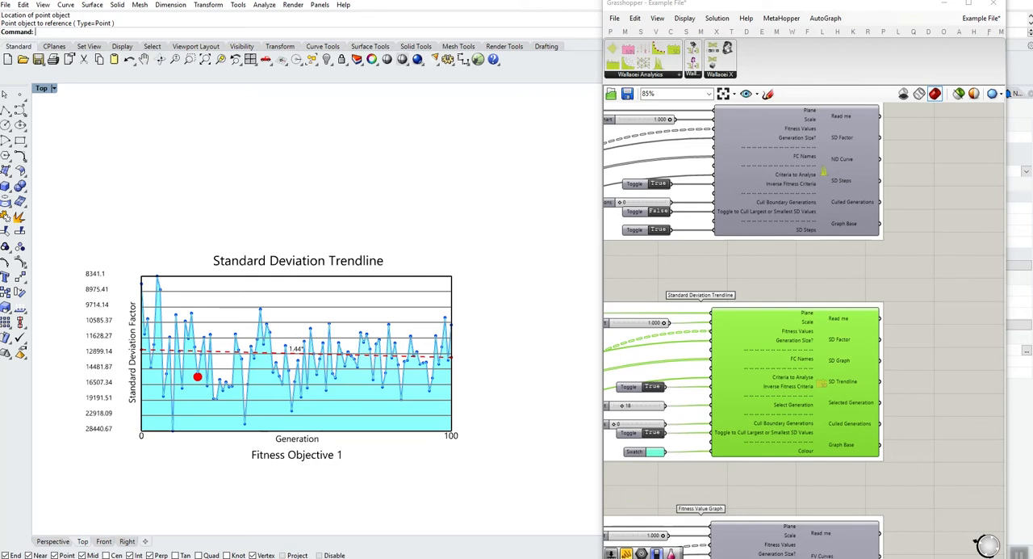
- Set the Select Criteria to Analyse slider to 3
right_drag(759, 270, 864, 269)
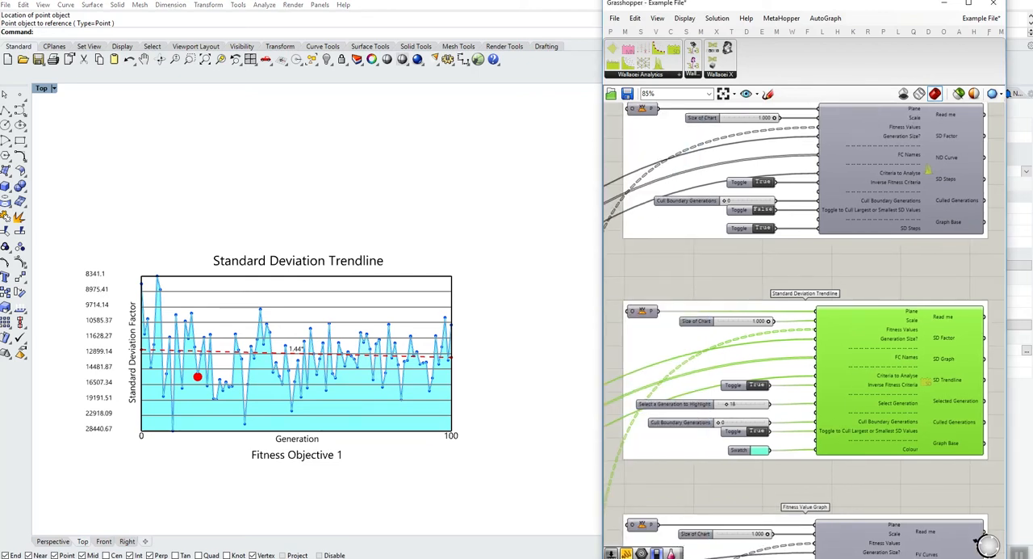
scroll(997, 356, down, 3)
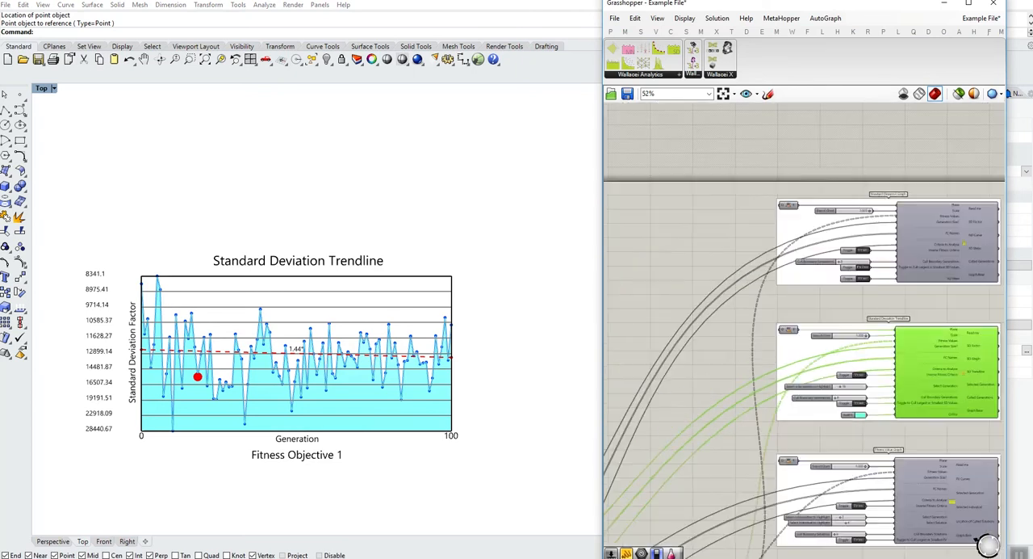
right_drag(638, 476, 1025, 123)
scroll(982, 535, up, 5)
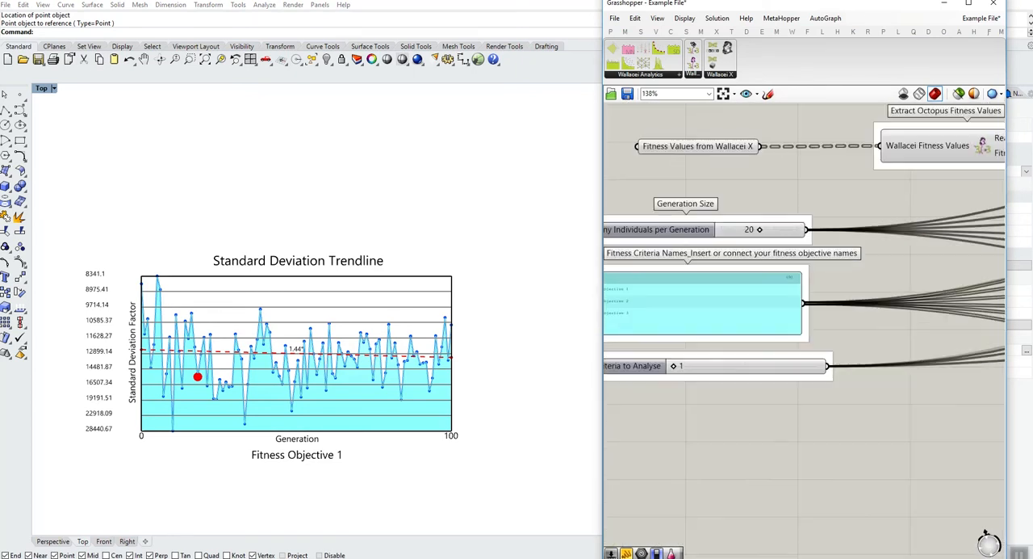
drag(674, 366, 745, 366)
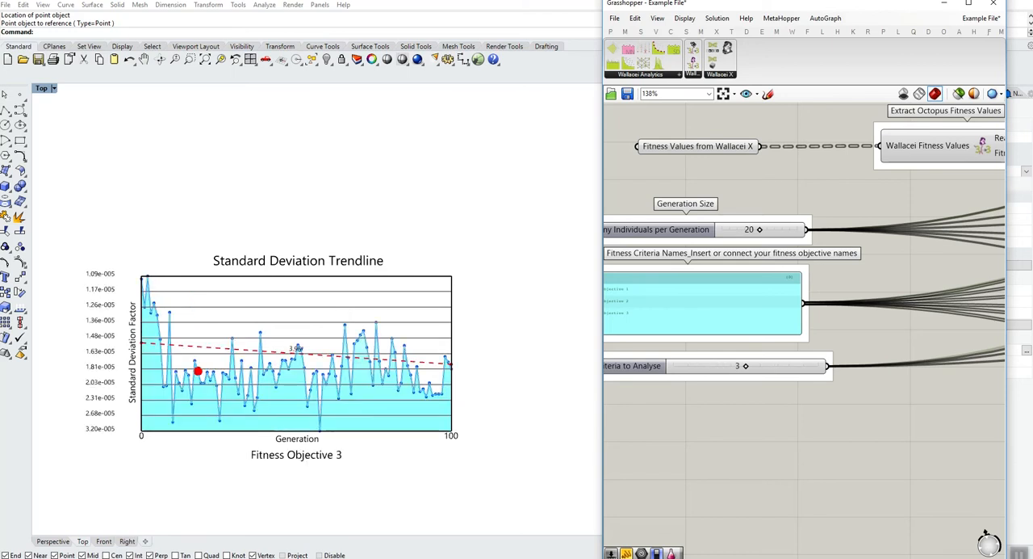
- Set the Inverse Fitness Criteria toggle of the Standard Deviation Trendline to False
scroll(984, 535, down, 5)
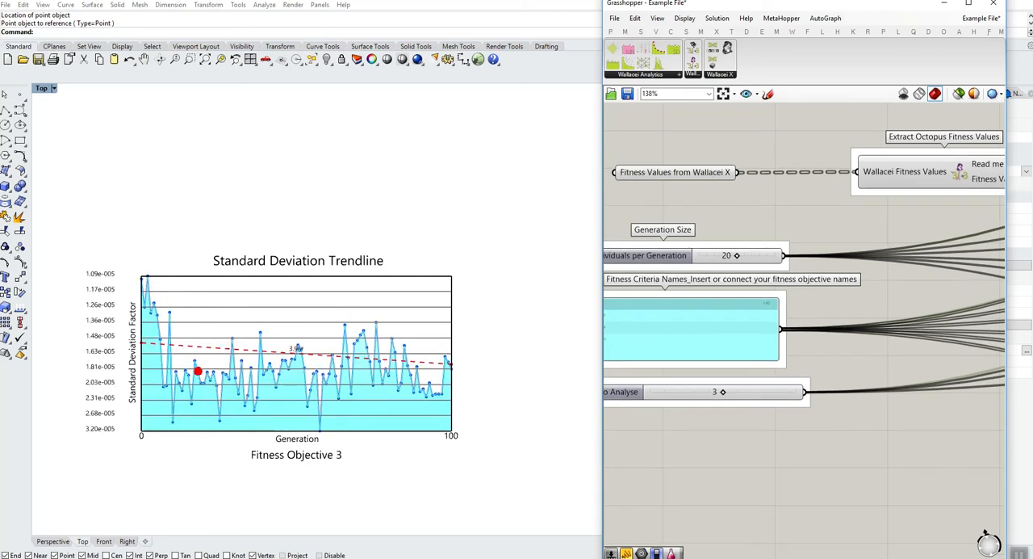
scroll(987, 541, up, 5)
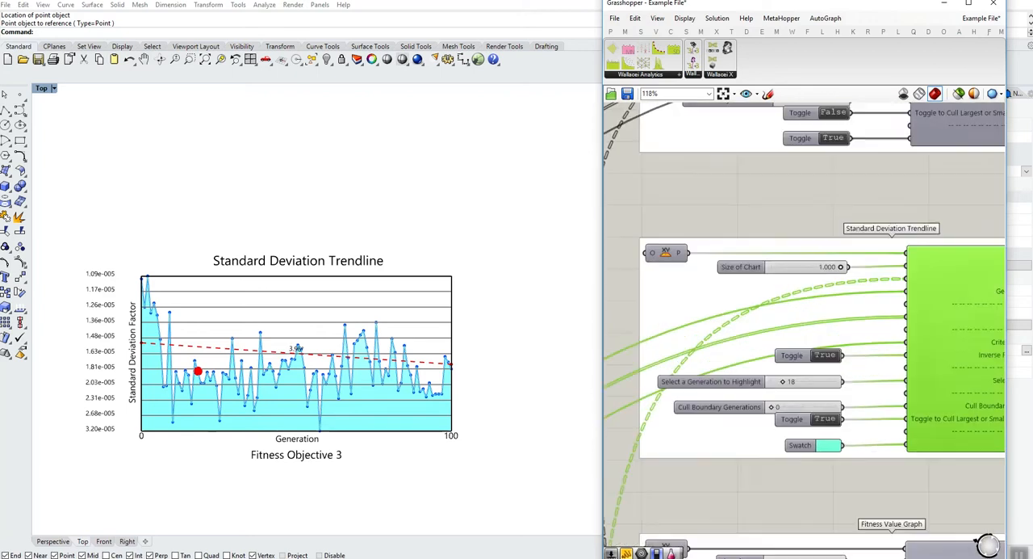
click(738, 339)
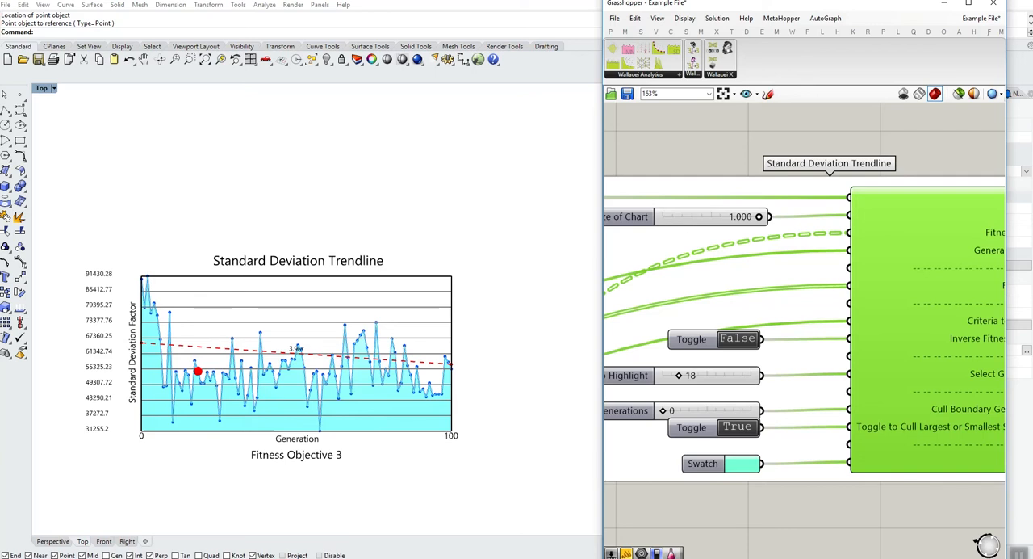
- Turn off the preview of the Standard Deviation Trendline component
scroll(755, 311, down, 6)
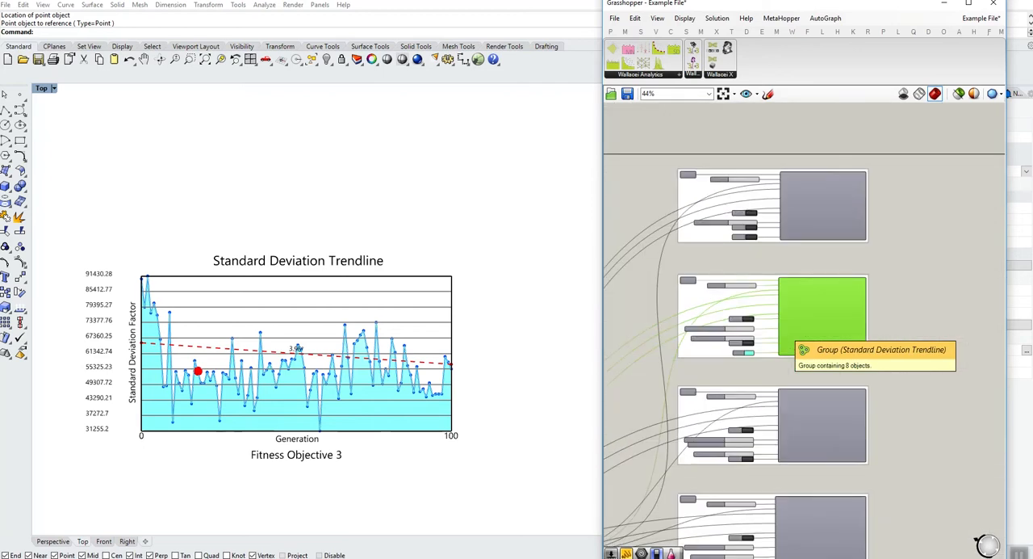
right_click(828, 318)
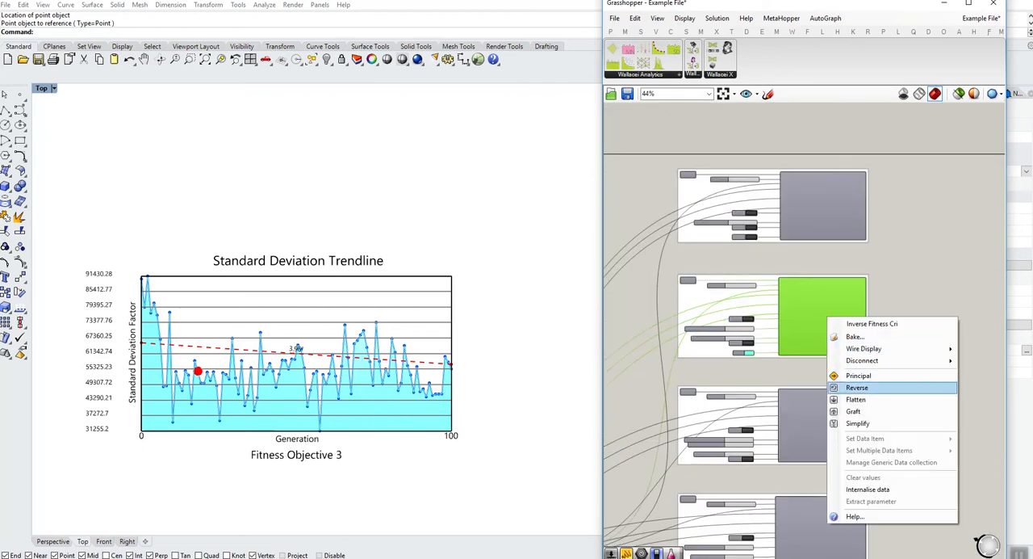
click(817, 373)
scroll(835, 323, up, 2)
right_click(834, 314)
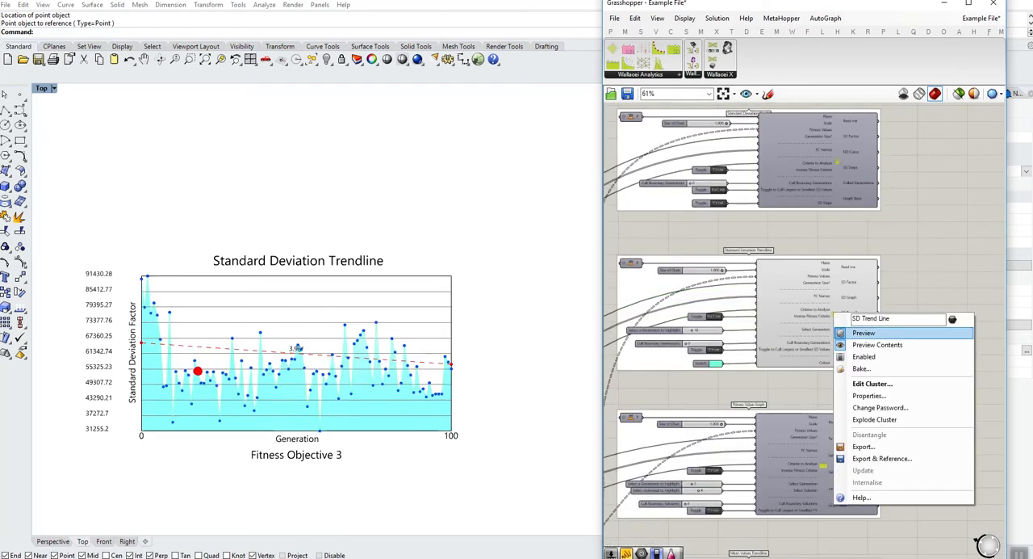
click(863, 329)
- Turn on the preview of the Fitness Value Graph component and center its chart in the Top viewport
scroll(812, 519, up, 3)
right_click(831, 410)
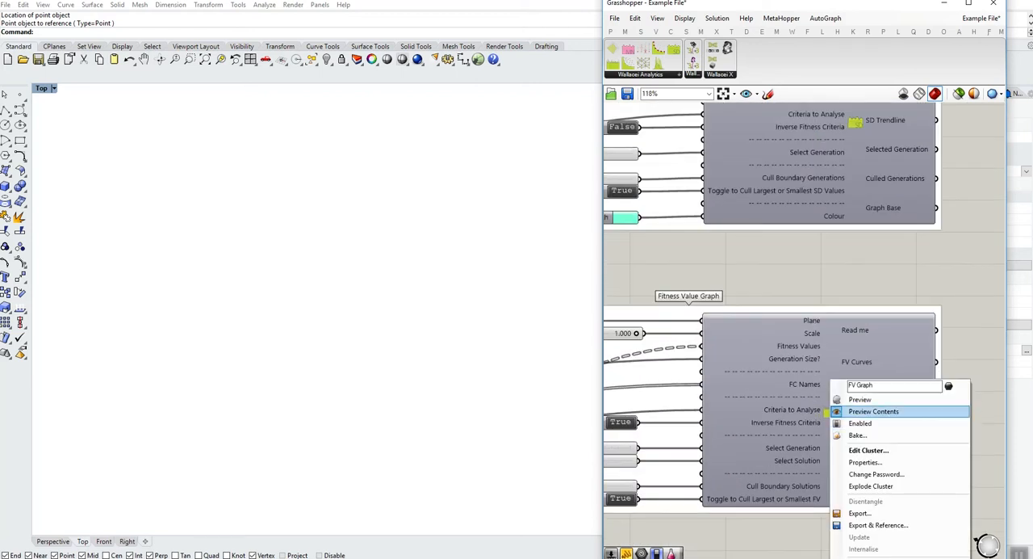
click(848, 399)
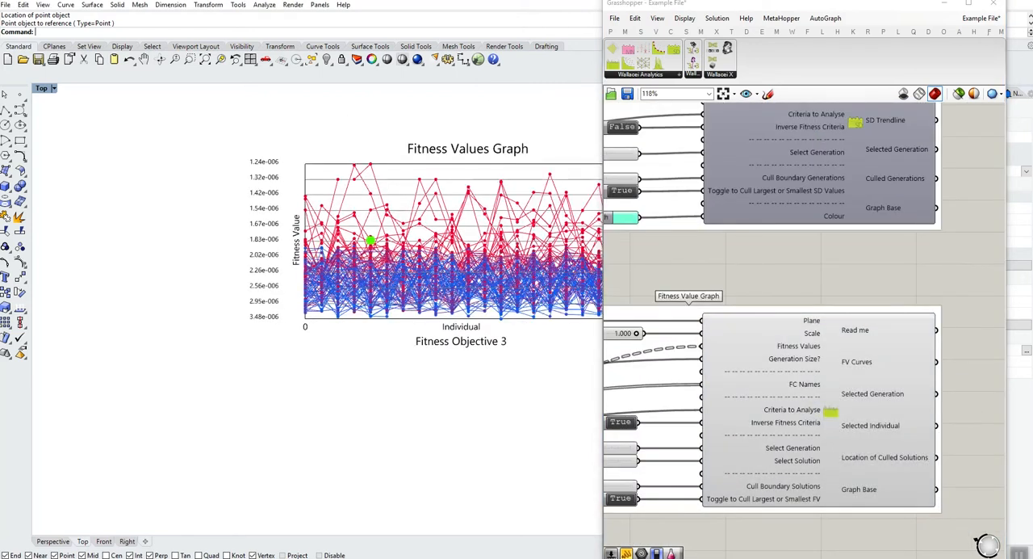
right_drag(453, 282, 301, 324)
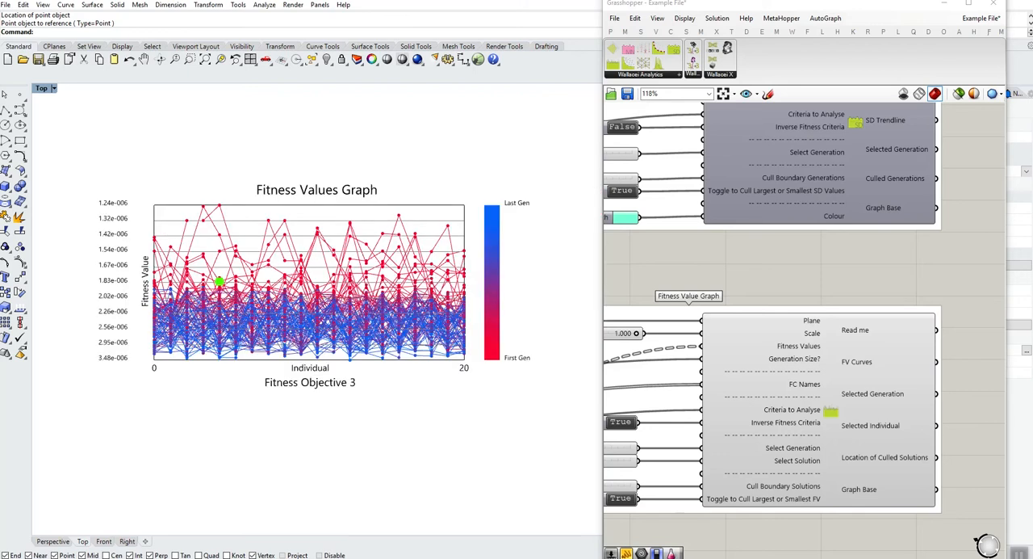
- Set the Inverse Fitness Criteria toggle of the Fitness Value Graph to False
right_drag(710, 266, 853, 251)
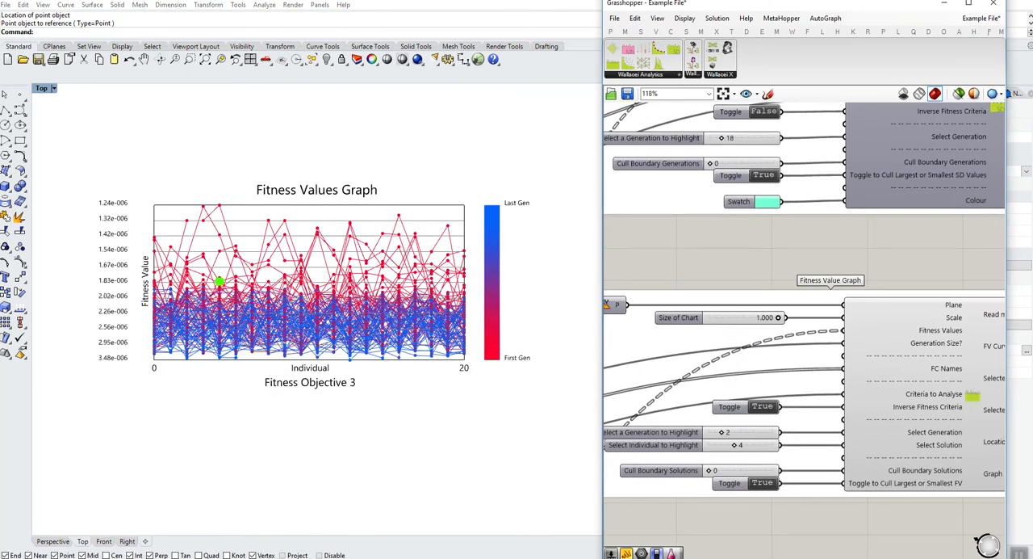
double_click(760, 406)
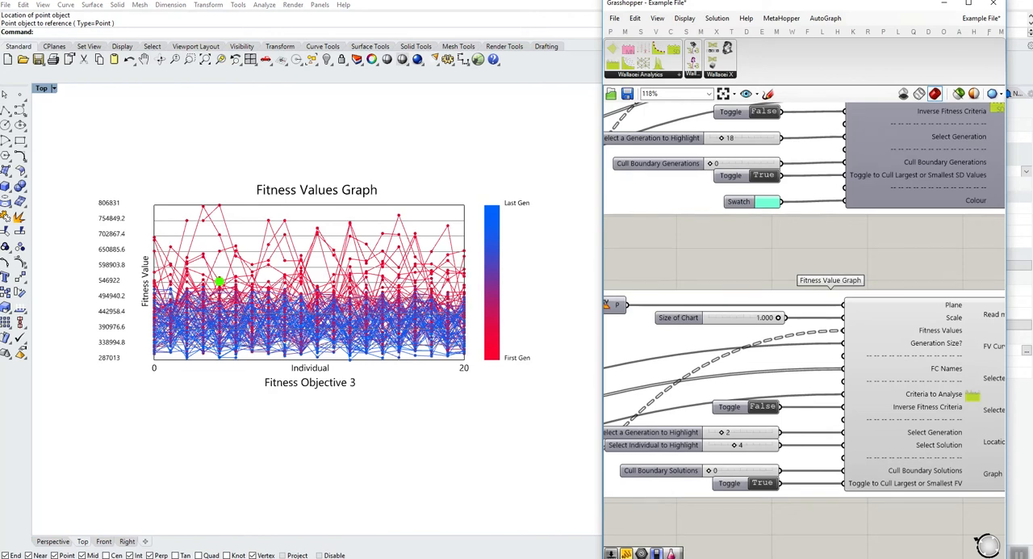
mouse_move(807, 250)
right_down()
mouse_move(805, 243)
mouse_move(832, 237)
mouse_move(801, 260)
right_up()
scroll(799, 419, down, 2)
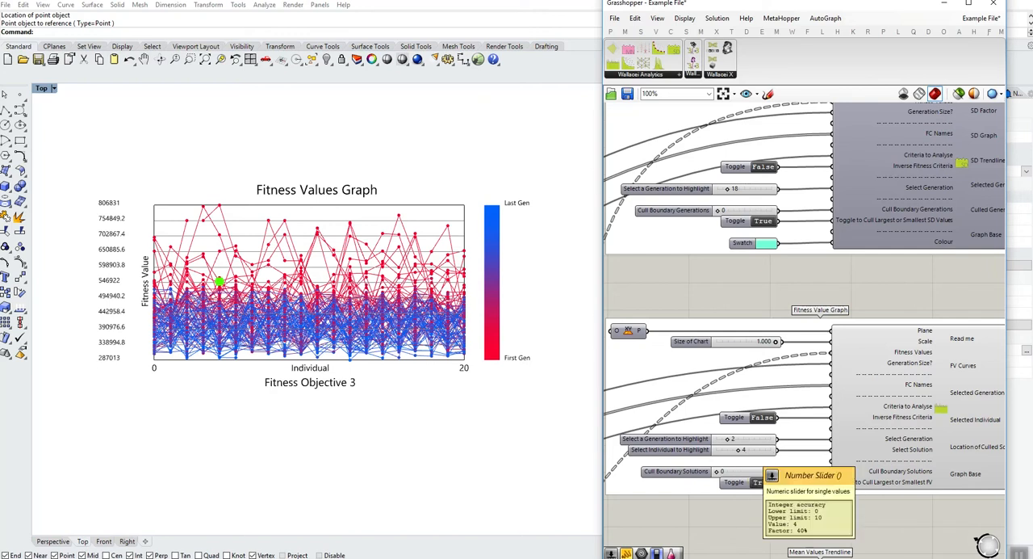
- Turn off the preview of the Fitness Value Graph component
right_drag(829, 444, 742, 430)
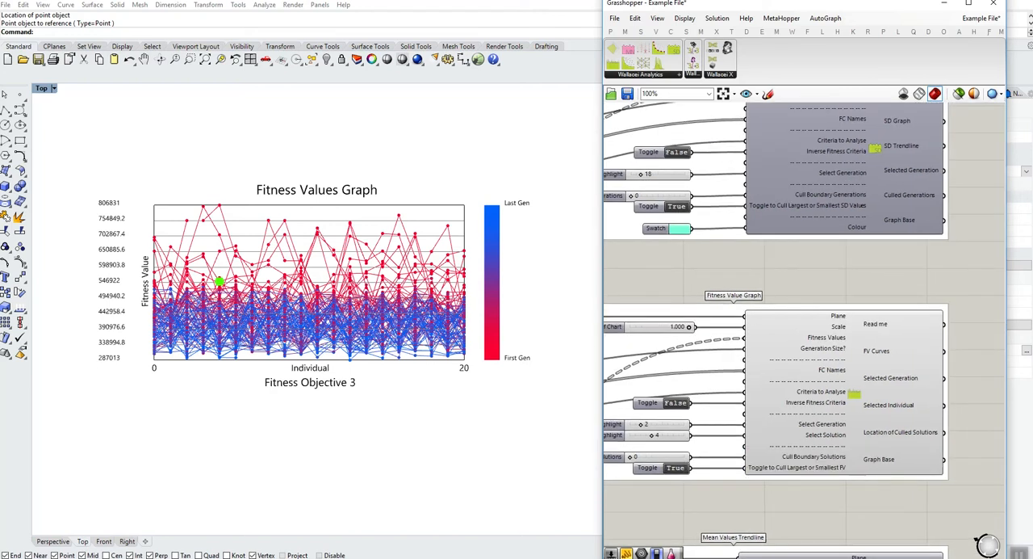
scroll(856, 169, down, 3)
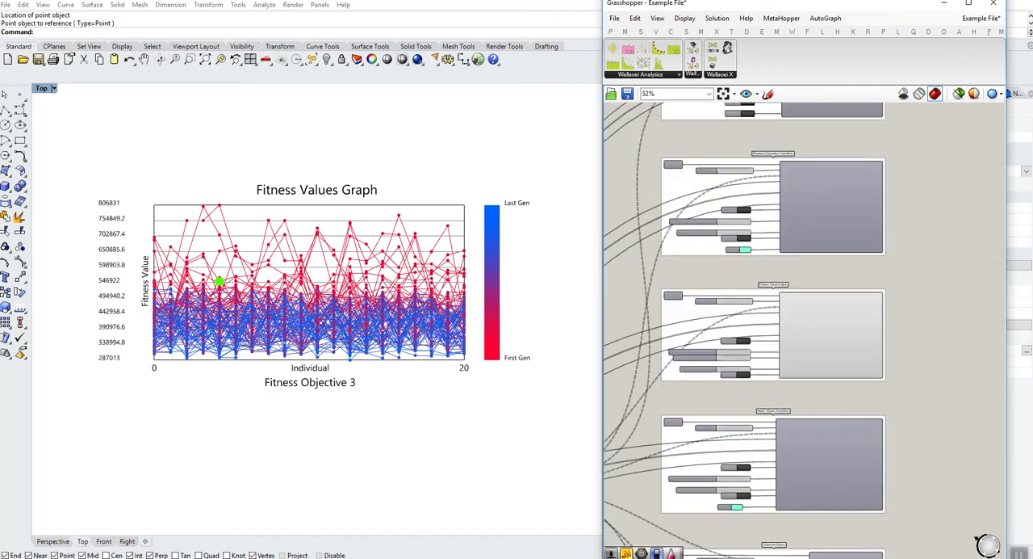
scroll(858, 339, up, 3)
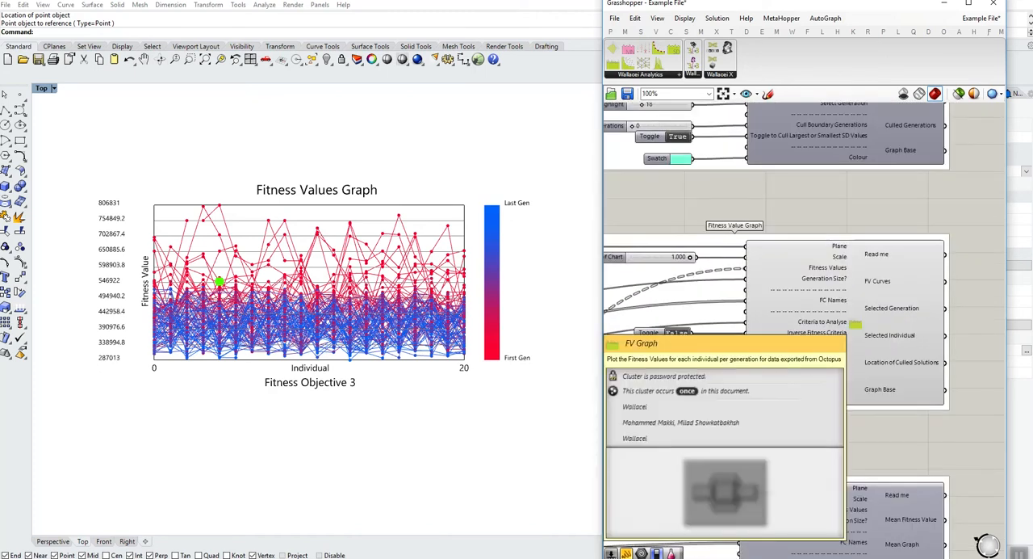
right_click(853, 323)
click(884, 344)
- Turn on the preview of the Mean Values Trendline component
right_drag(885, 440, 883, 286)
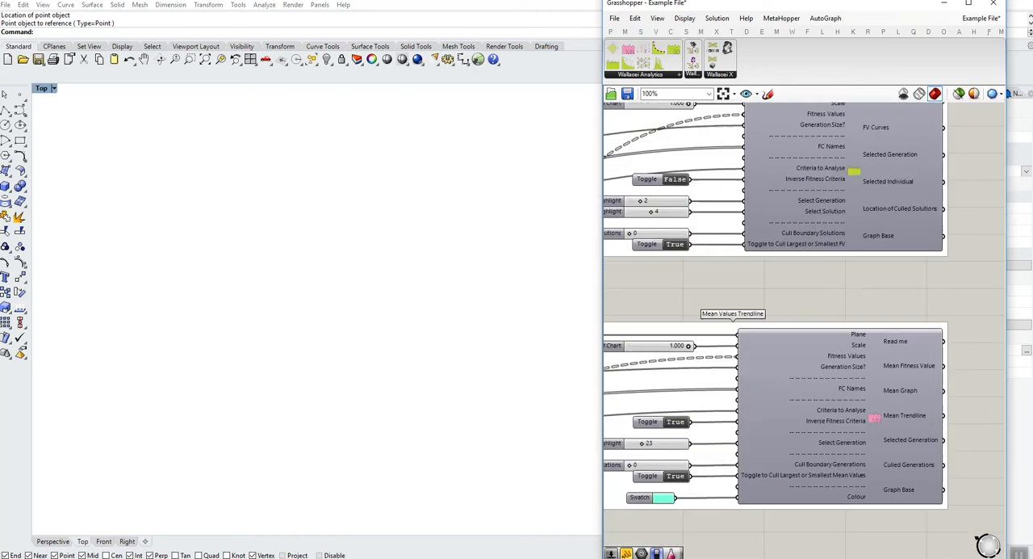
right_click(873, 376)
click(892, 400)
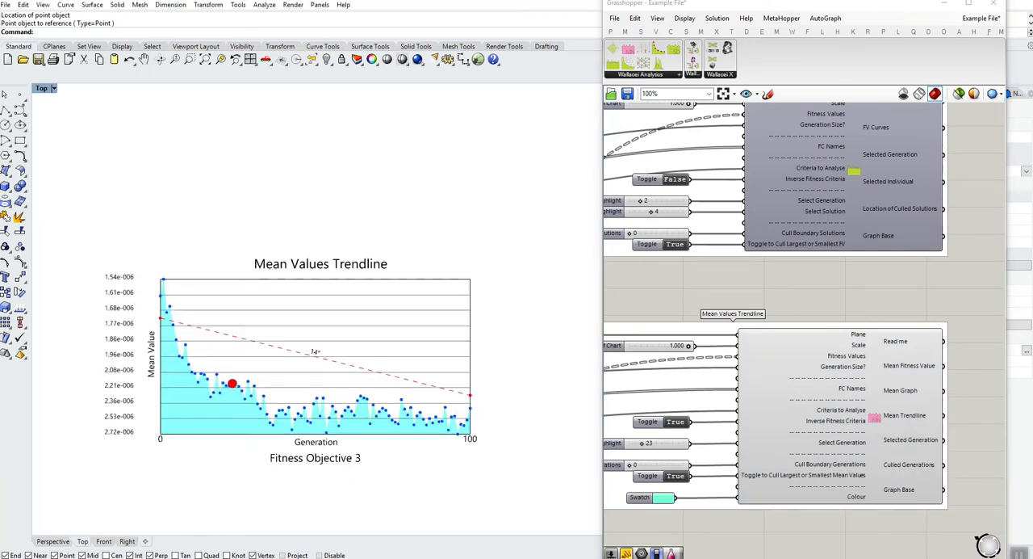
- Switch the Inverse Fitness Criteria toggle of the Mean Values Trendline to False and back to True
scroll(164, 315, up, 4)
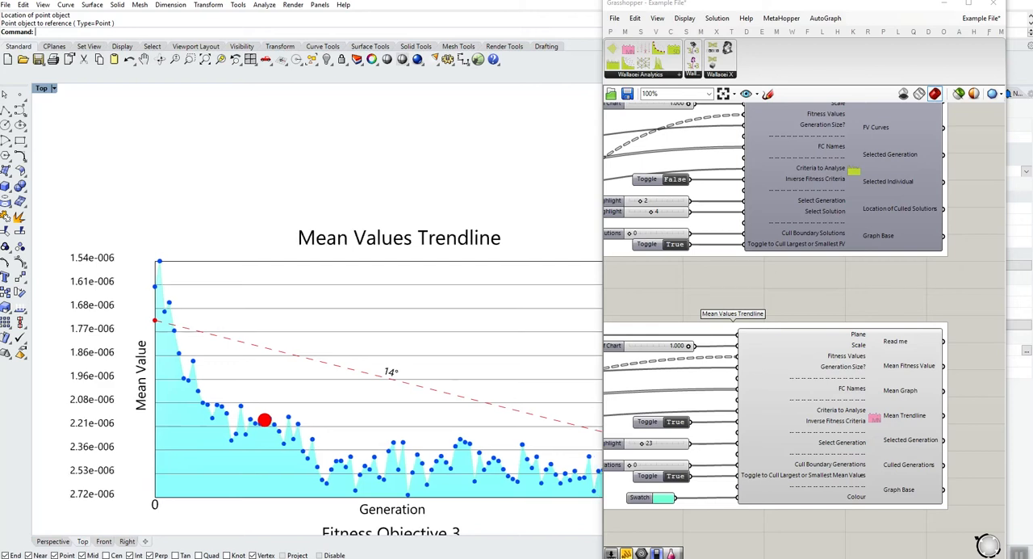
scroll(129, 394, down, 4)
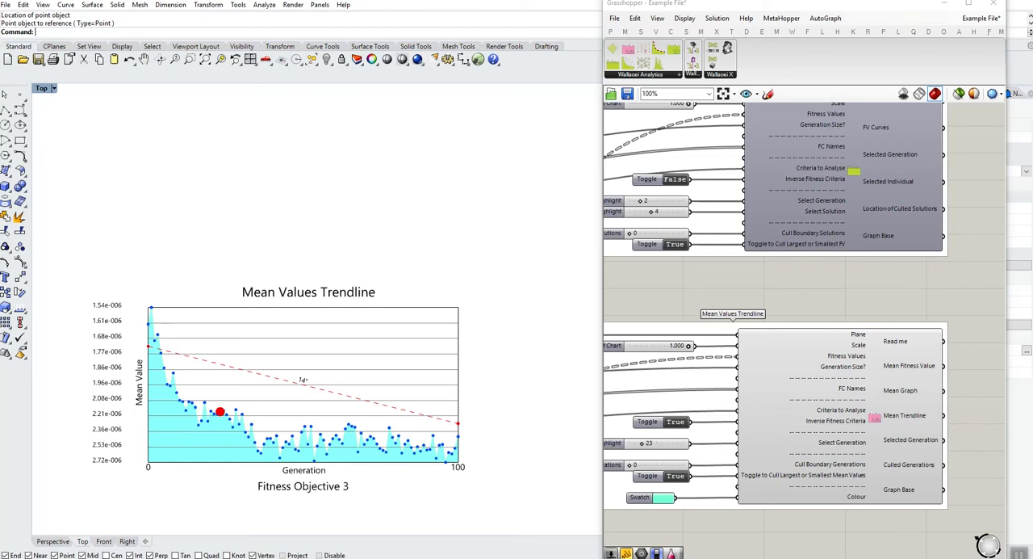
double_click(674, 421)
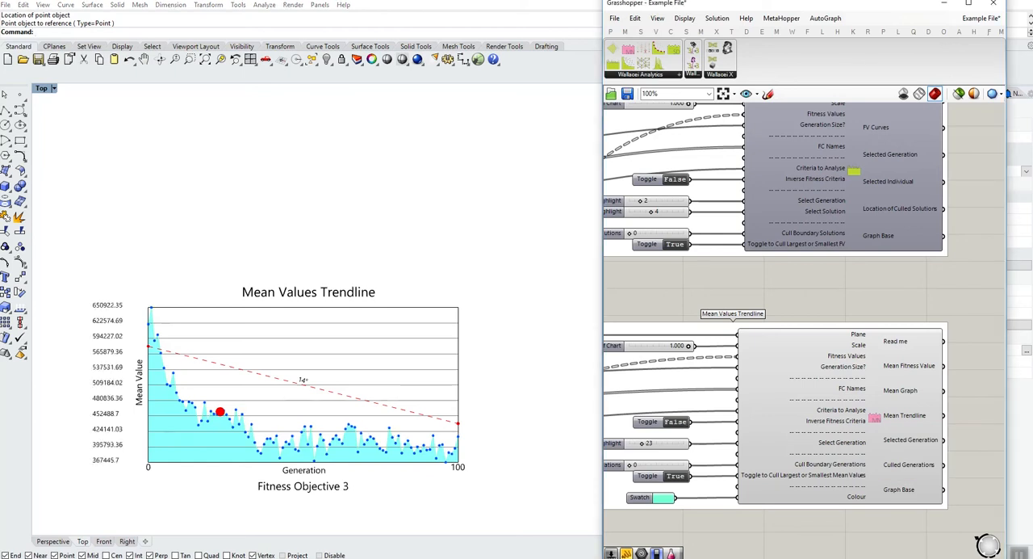
double_click(675, 422)
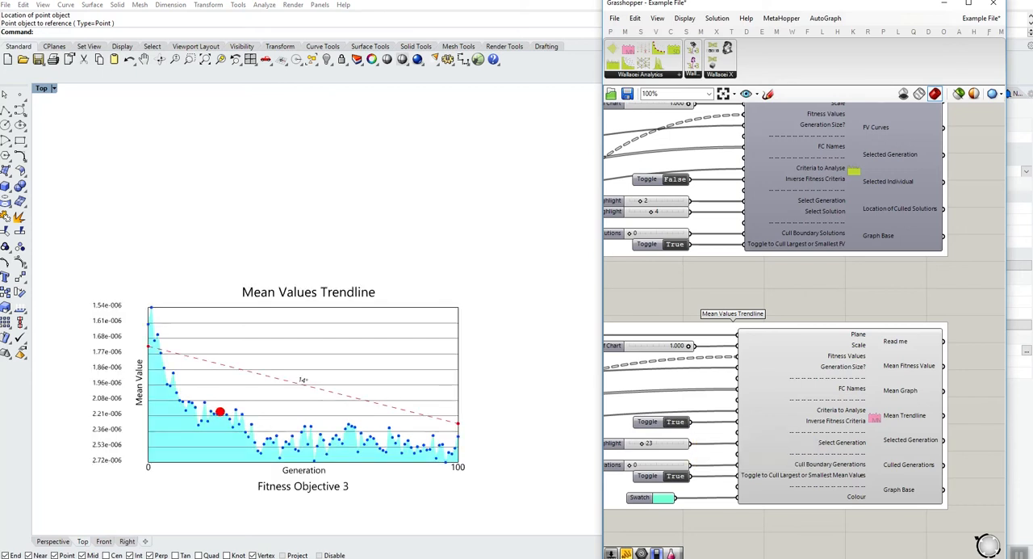
- Turn off the preview of the Mean Values Trendline component
right_drag(709, 452, 707, 343)
right_click(875, 312)
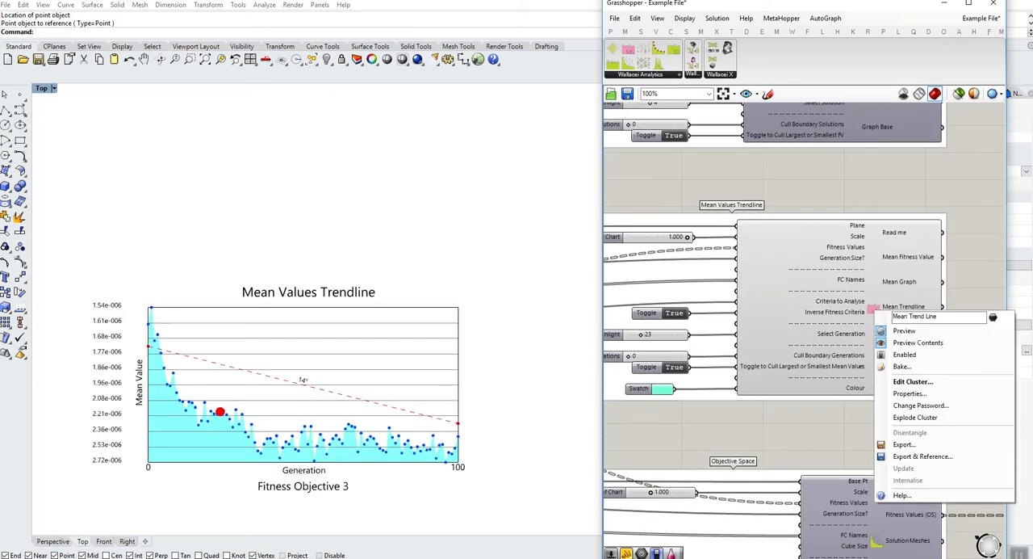
click(900, 330)
- Turn on the preview of the Objective Space component
right_drag(902, 428, 863, 283)
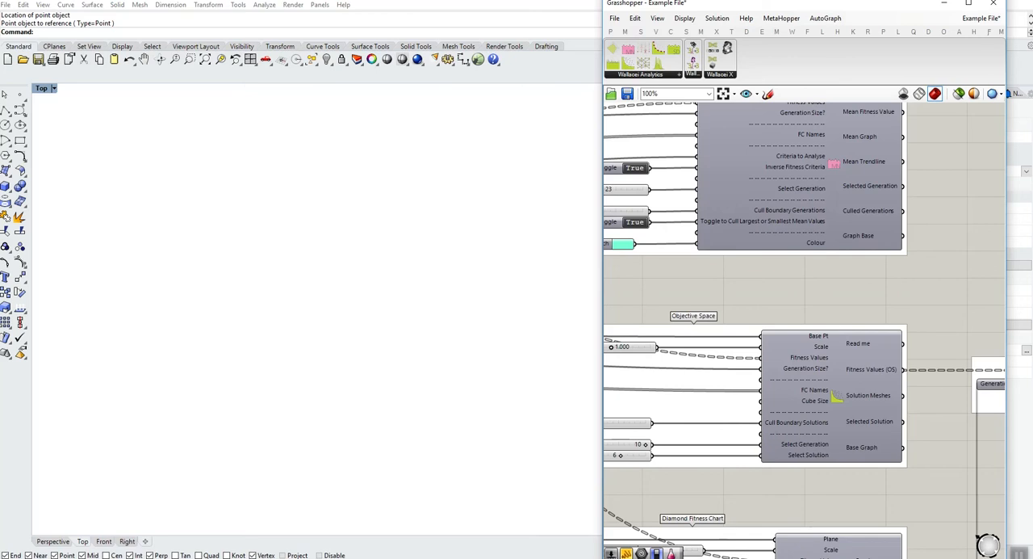
right_click(837, 379)
click(860, 398)
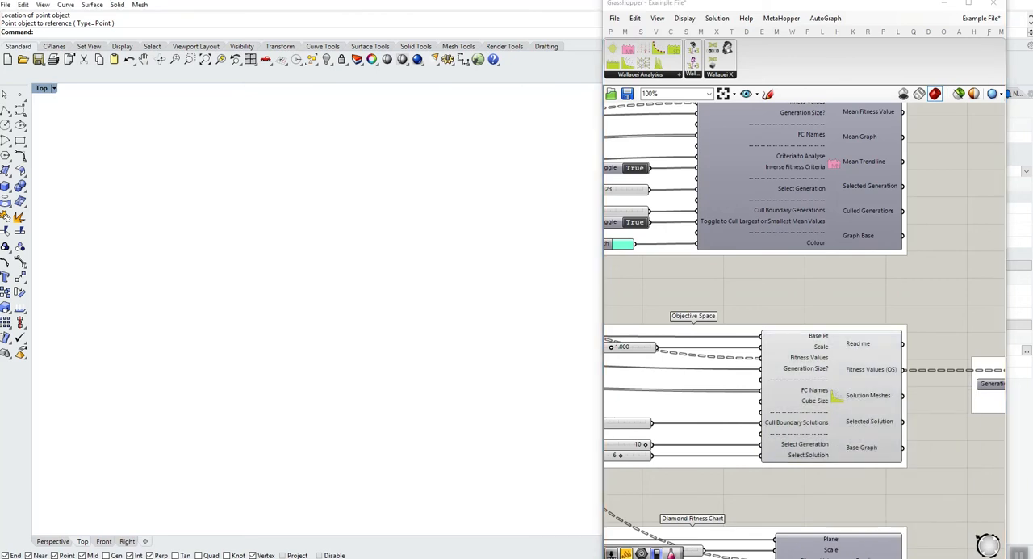
- Maximize the Perspective viewport, zoom to the Objective Space component's geometry, and inspect the plotted solutions from another angle
double_click(41, 88)
click(468, 88)
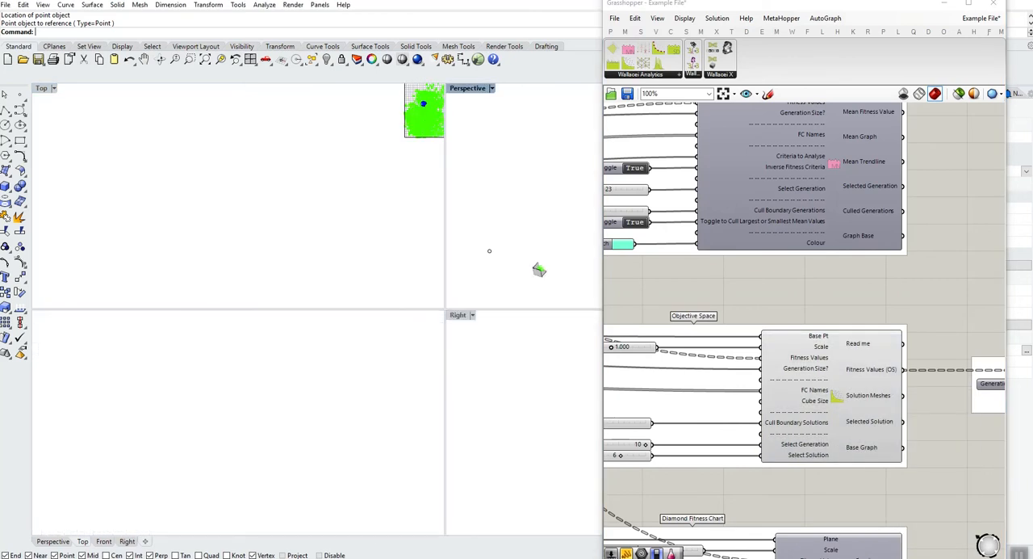
double_click(467, 88)
click(838, 396)
middle_click(838, 397)
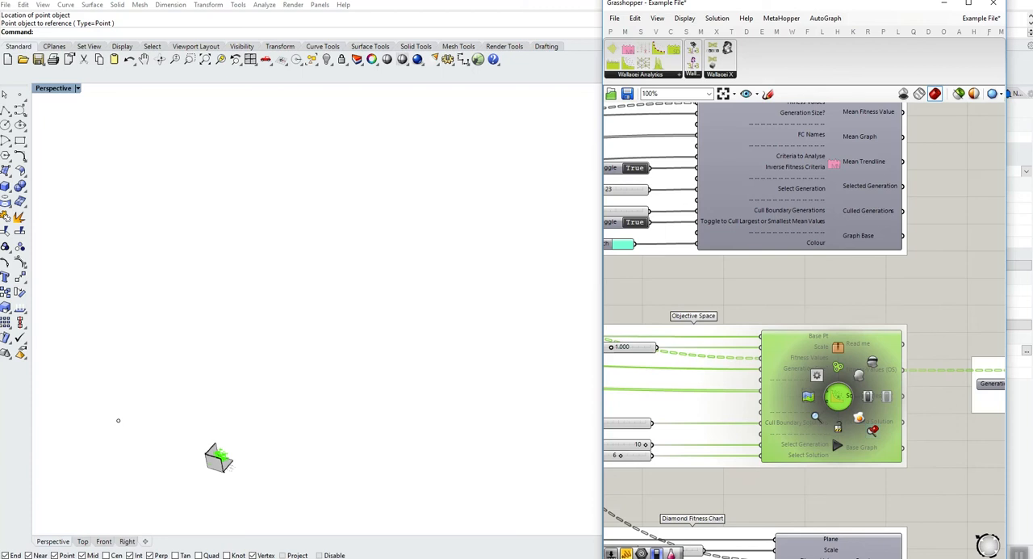
click(816, 417)
right_drag(352, 330, 427, 286)
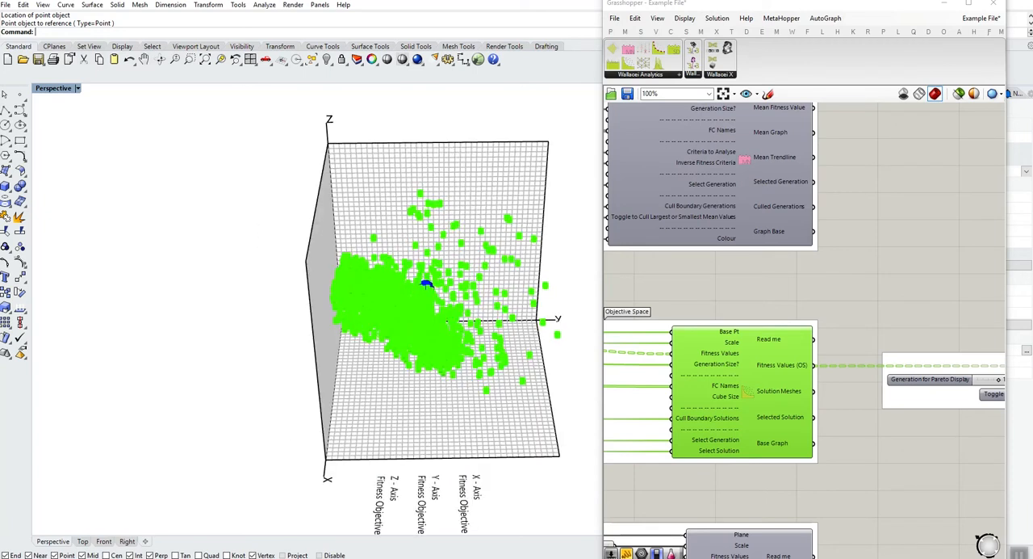
scroll(431, 283, up, 4)
scroll(464, 276, up, 2)
right_drag(717, 279, 844, 270)
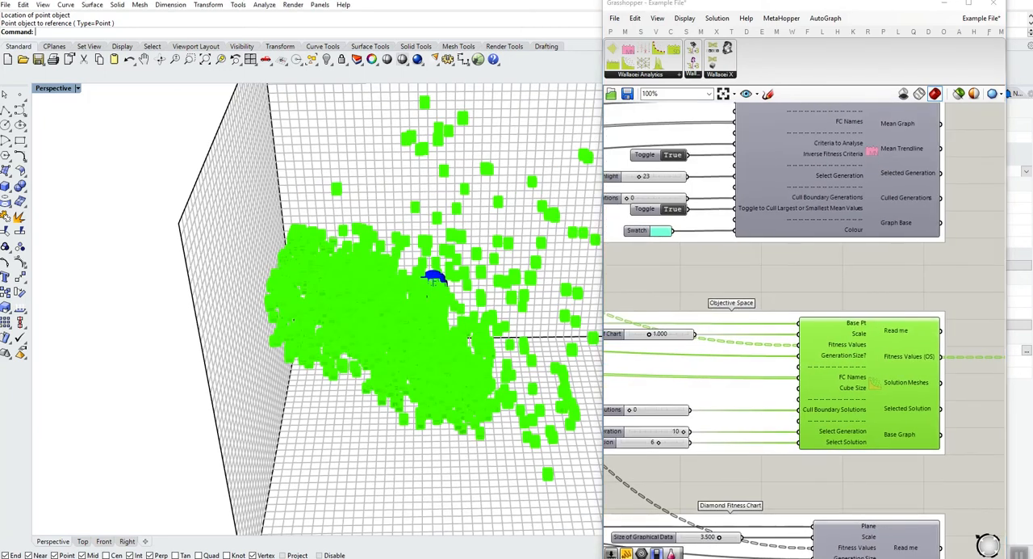
- Turn on the preview of the Pareto Front component and turn off the preview of the Objective Space component
scroll(412, 289, down, 4)
right_drag(989, 466, 740, 439)
scroll(889, 449, down, 2)
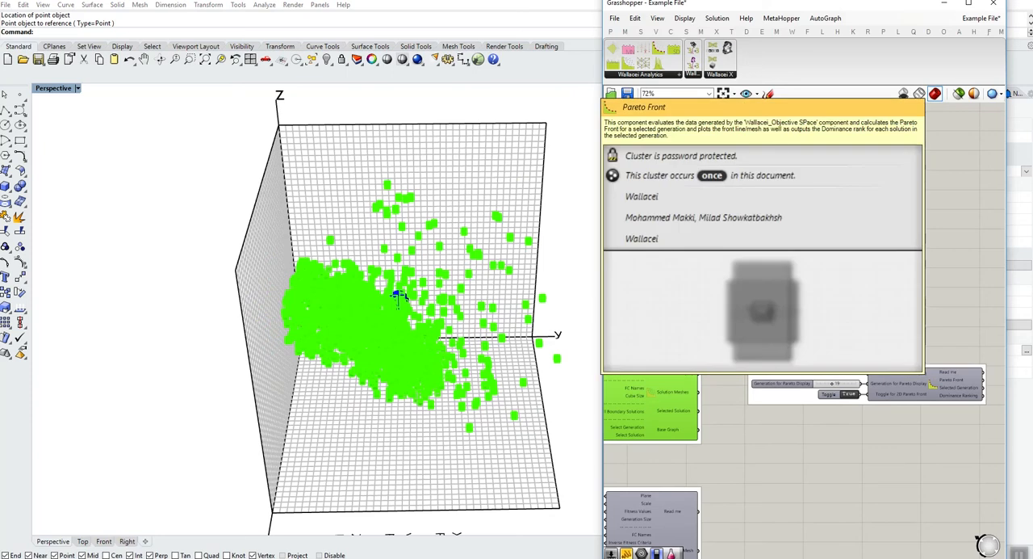
click(928, 381)
click(920, 452)
right_drag(920, 452, 879, 406)
right_click(699, 366)
click(721, 388)
right_click(895, 362)
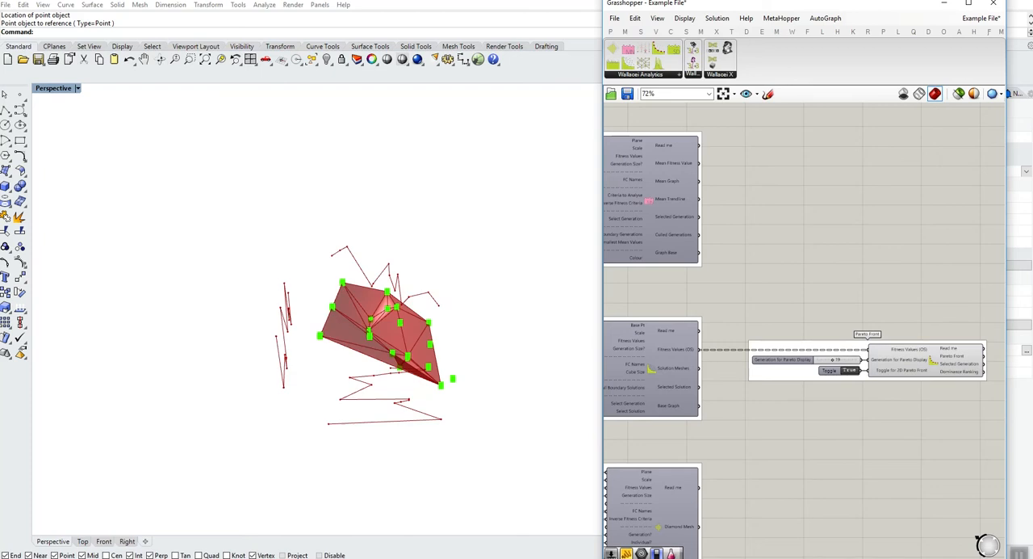
- Turn the Objective Space preview back on and examine the Pareto Front together with the plotted solutions
right_drag(649, 371, 683, 368)
right_click(684, 367)
click(713, 388)
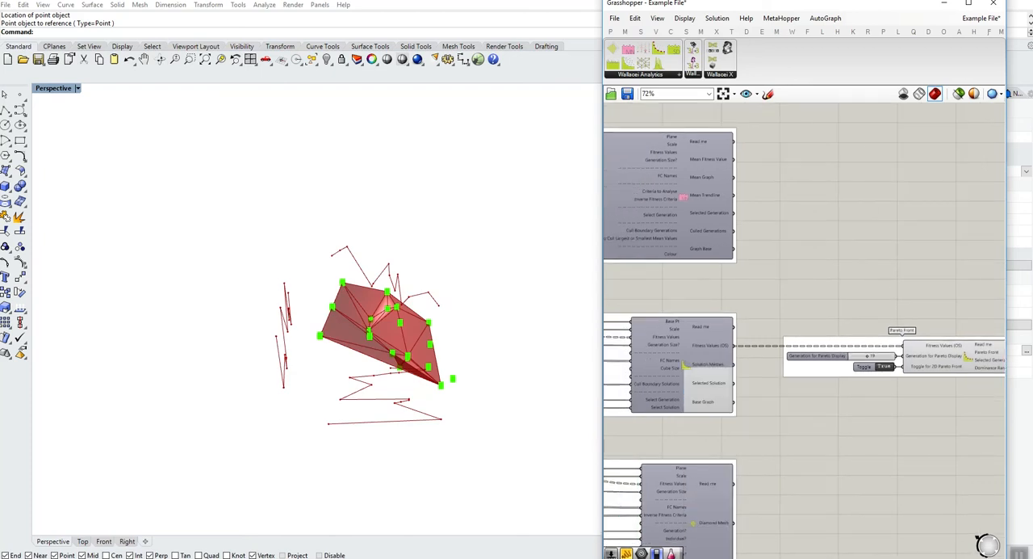
right_drag(367, 363, 565, 292)
mouse_move(905, 358)
right_down()
mouse_move(808, 363)
mouse_move(920, 368)
right_up()
scroll(807, 363, up, 2)
scroll(796, 362, up, 1)
scroll(795, 362, down, 3)
- Turn off the Objective Space preview to view the Pareto Front mesh and its projections alone
right_click(707, 373)
click(727, 395)
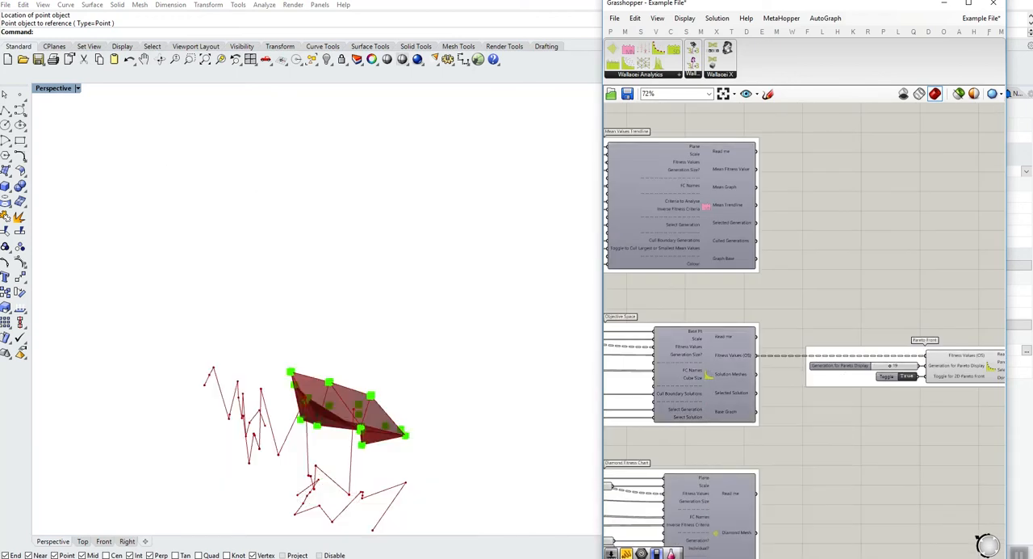
mouse_move(150, 248)
right_down()
mouse_move(187, 229)
mouse_move(127, 235)
mouse_move(211, 283)
mouse_move(216, 301)
right_up()
- Switch the Pareto Front's 2D Pareto Front toggle to False and back to True, and view the projections from another angle
click(908, 376)
click(907, 376)
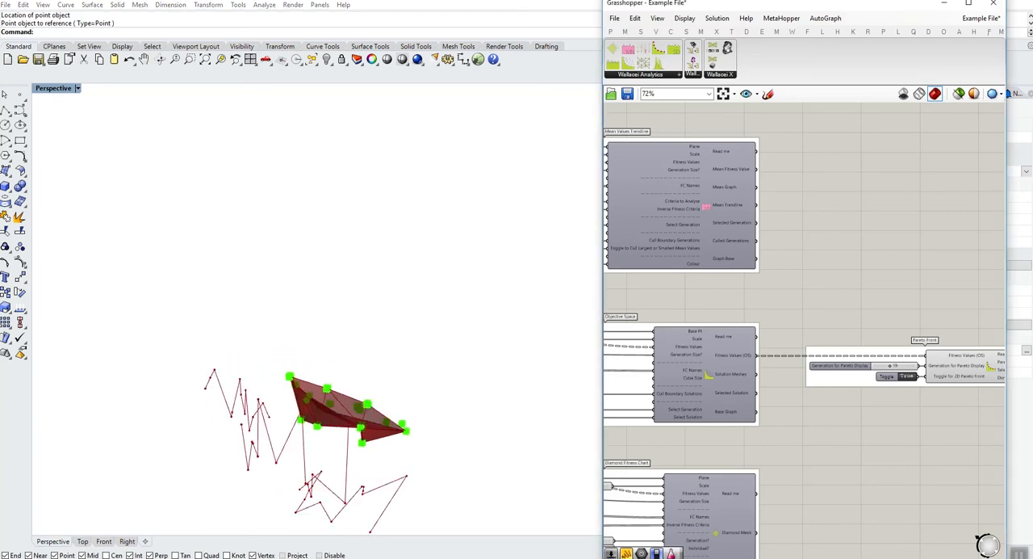
mouse_move(159, 260)
right_down()
mouse_move(110, 310)
mouse_move(95, 291)
mouse_move(120, 272)
right_up()
- Turn on the Objective Space preview again, and switch the 2D Pareto Front toggle to False and back to True
right_click(708, 376)
click(738, 397)
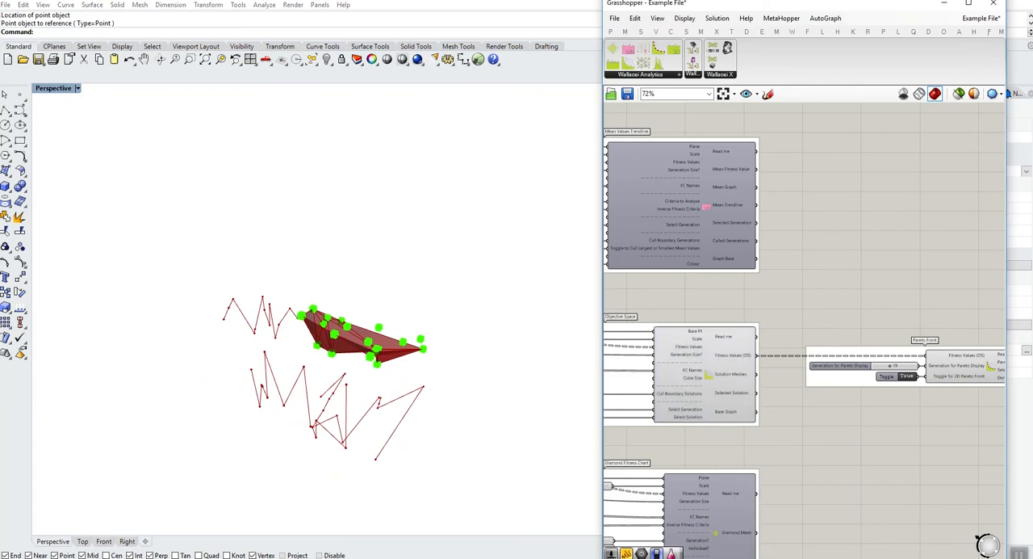
click(907, 375)
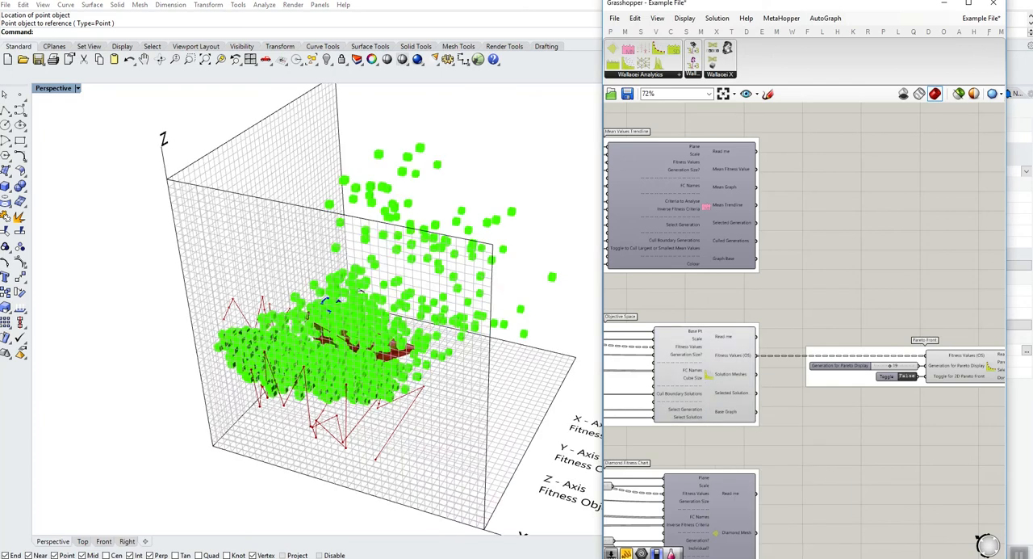
click(907, 375)
- Select the Objective Space and Pareto Front components together and turn off their preview
right_drag(896, 412, 890, 411)
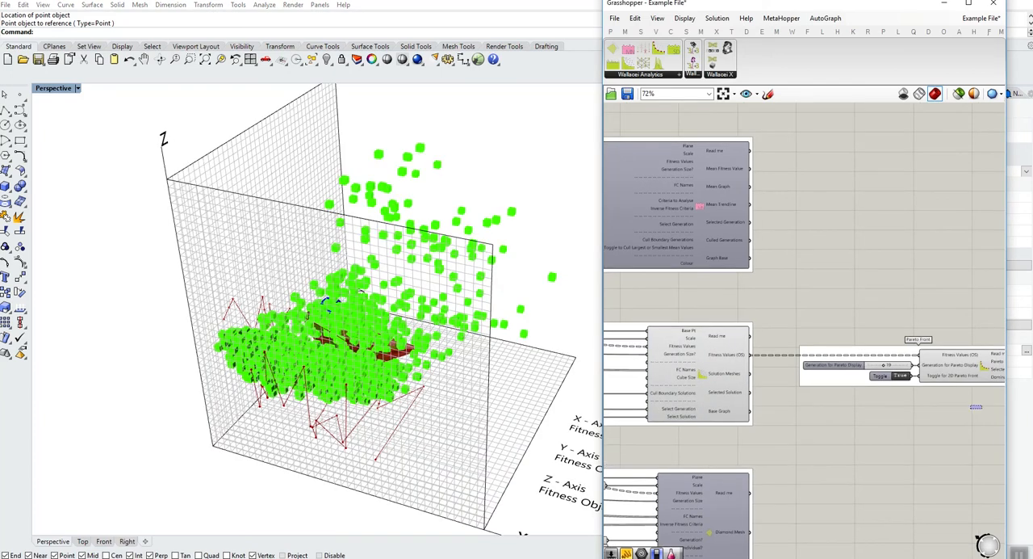
drag(983, 410, 696, 327)
middle_click(696, 327)
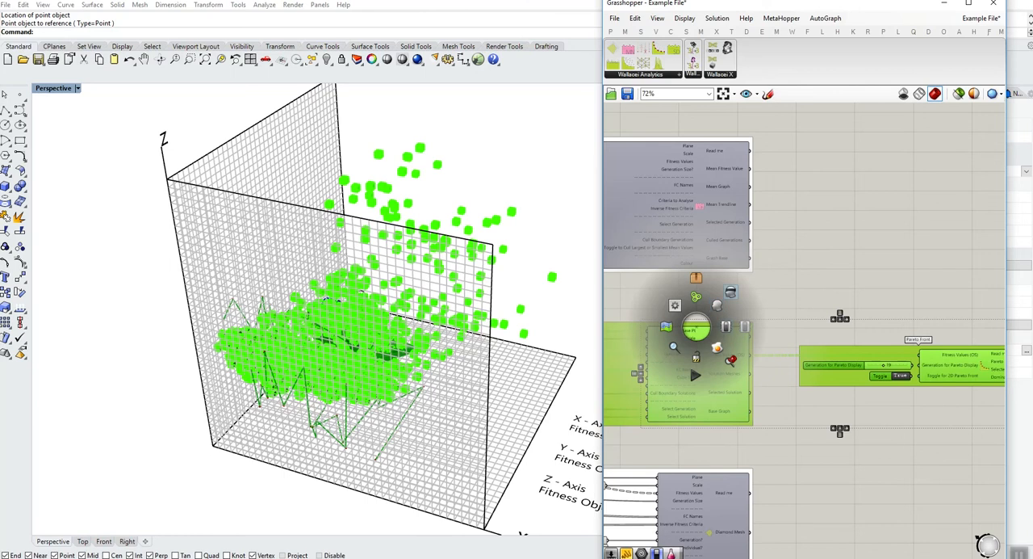
click(731, 292)
click(777, 297)
- Turn on the preview of the Diamond Fitness Chart component
right_drag(776, 297, 946, 146)
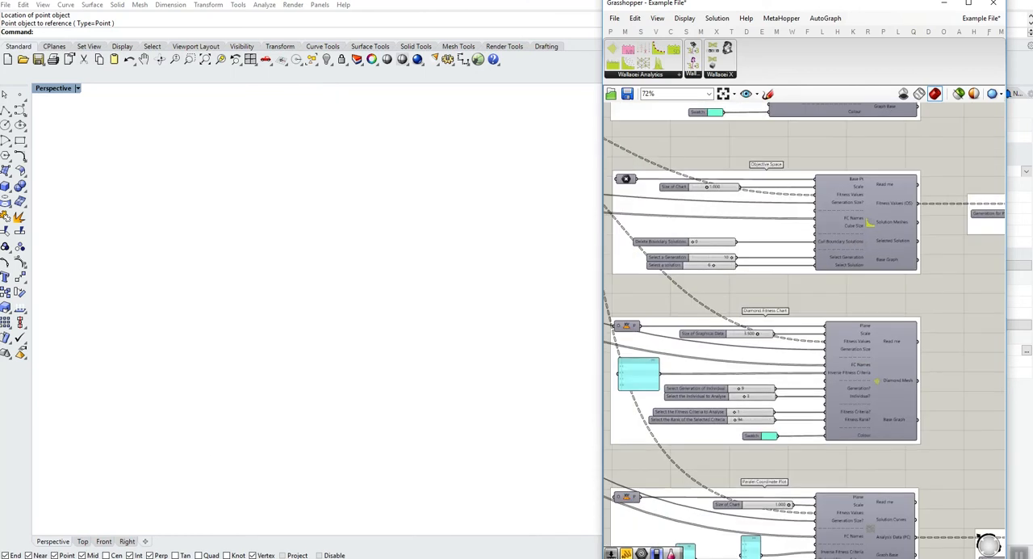
right_click(877, 379)
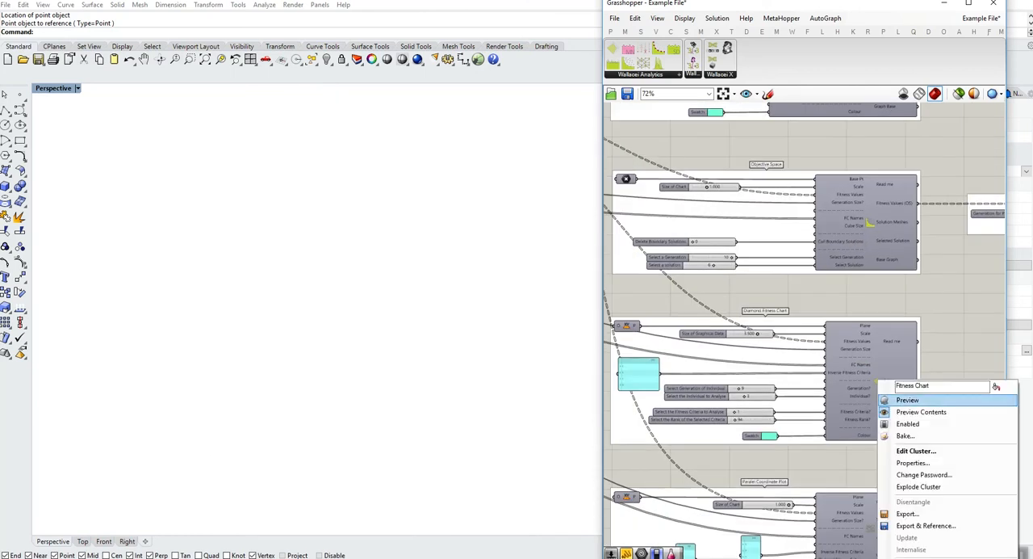
click(907, 399)
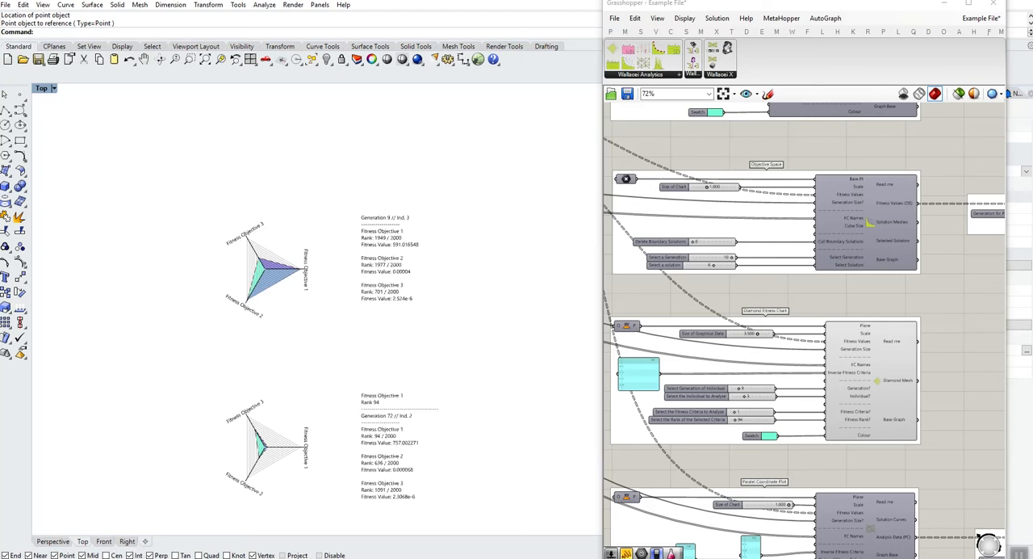
- Examine both diamond charts and their rank and fitness value texts alongside the Diamond Fitness Chart's generation, individual, criteria and rank sliders
right_drag(831, 371, 865, 352)
scroll(726, 373, up, 3)
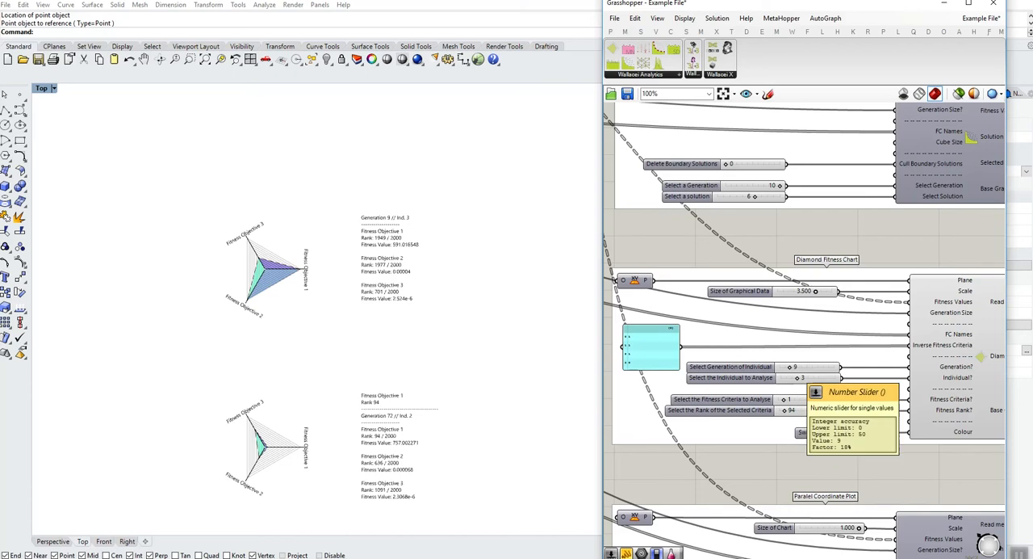
scroll(431, 260, up, 2)
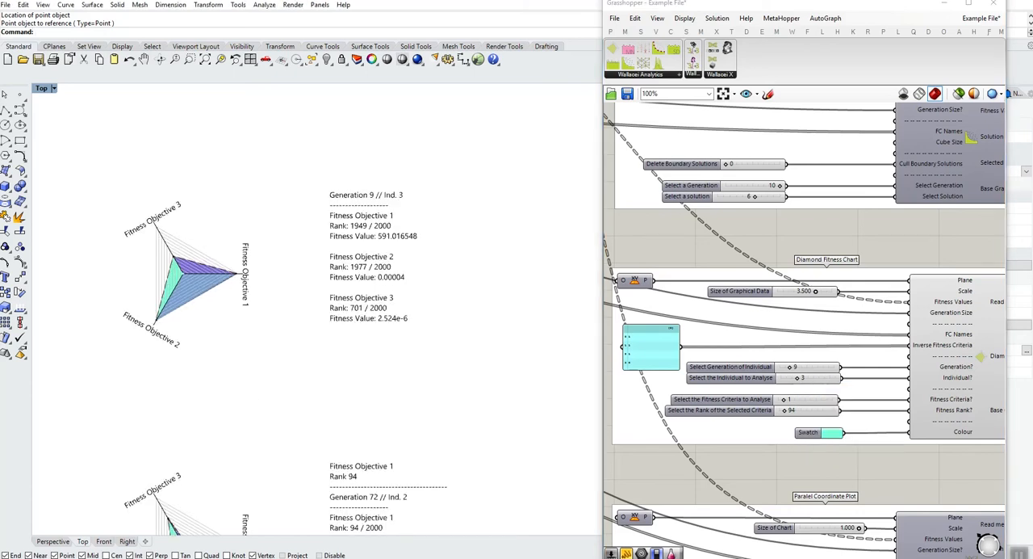
right_drag(431, 260, 426, 211)
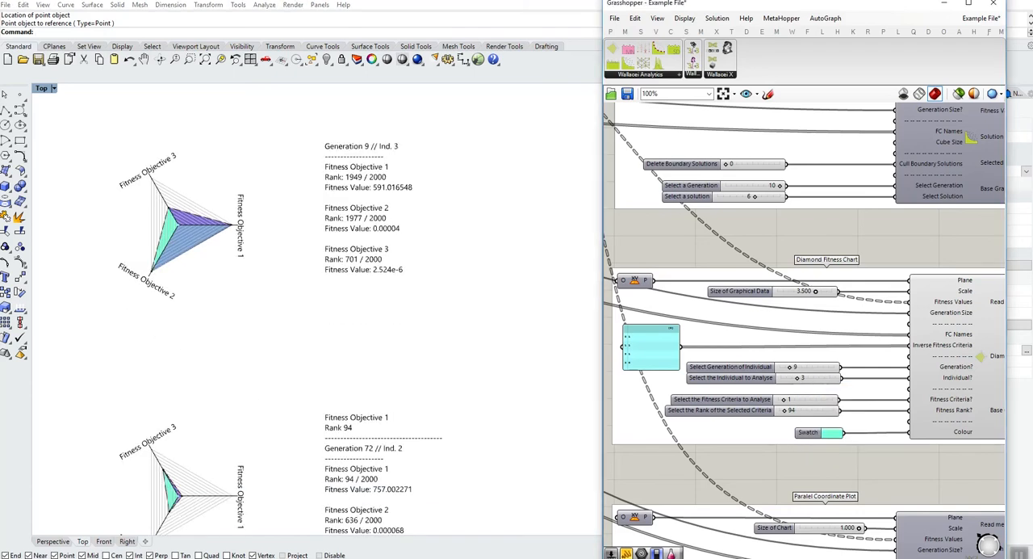
right_drag(807, 339, 778, 328)
right_drag(436, 323, 451, 257)
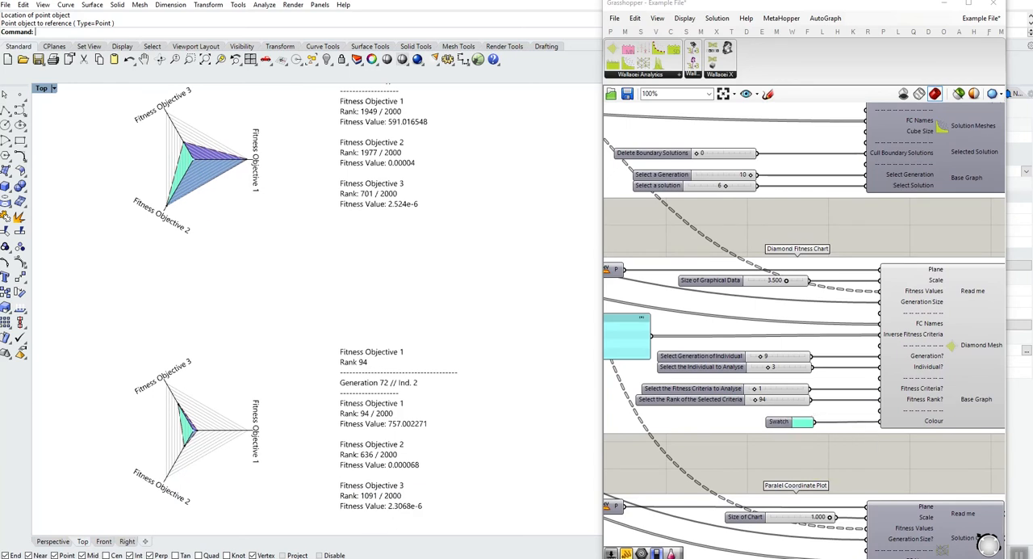
right_drag(315, 307, 349, 258)
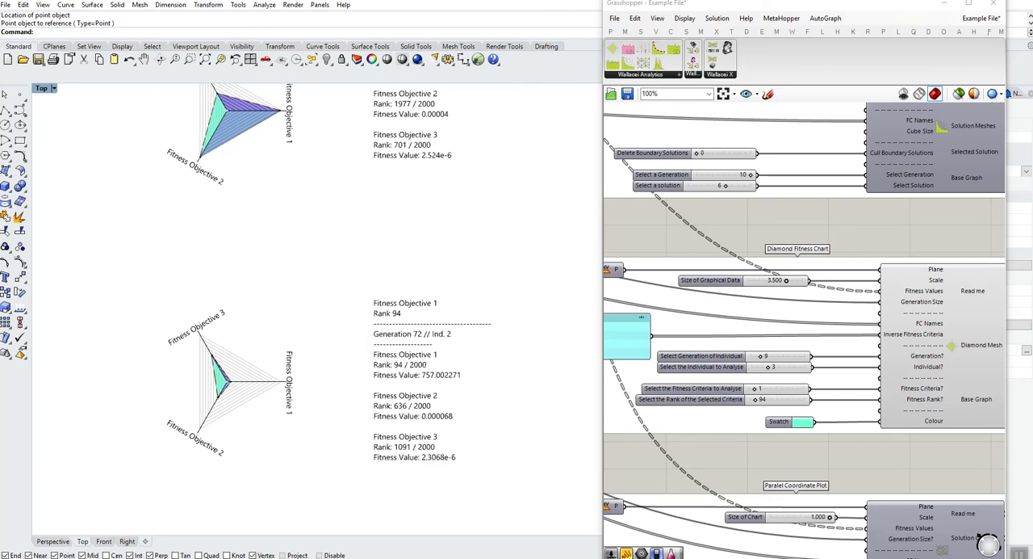
scroll(841, 355, down, 1)
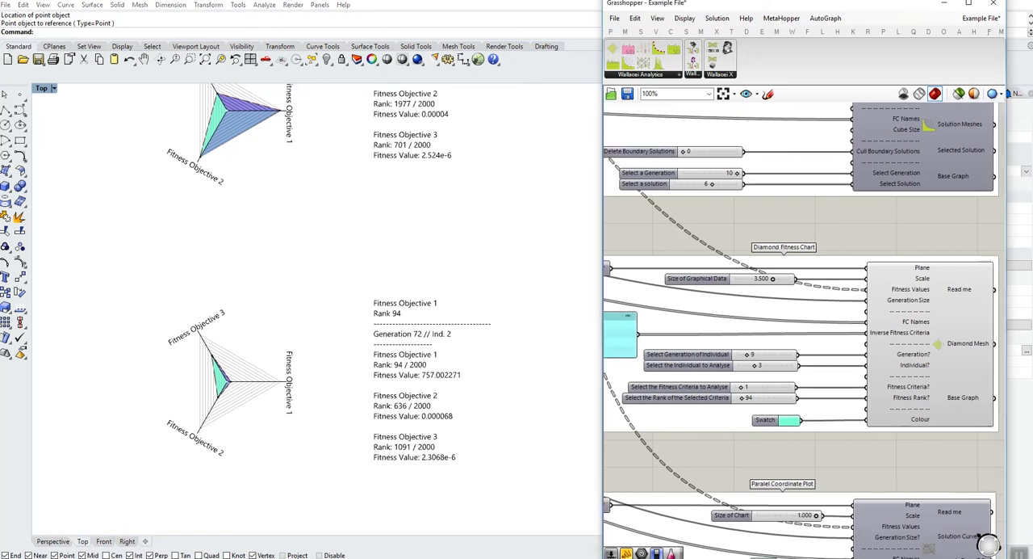
scroll(841, 356, down, 1)
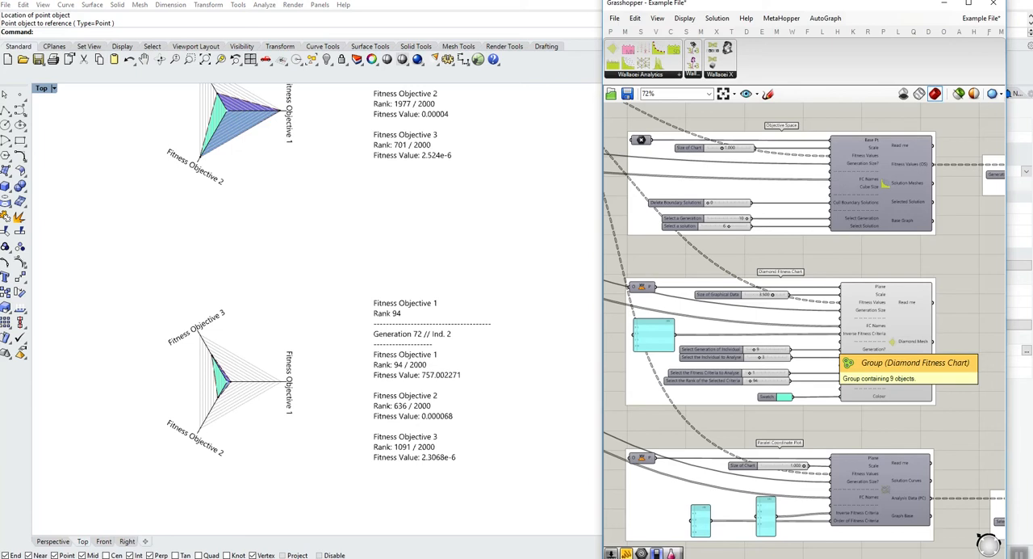
- Replace the Inverse Fitness Criteria panel's contents for the Diamond Fitness Chart with the list 1, 0, 0
scroll(744, 362, up, 2)
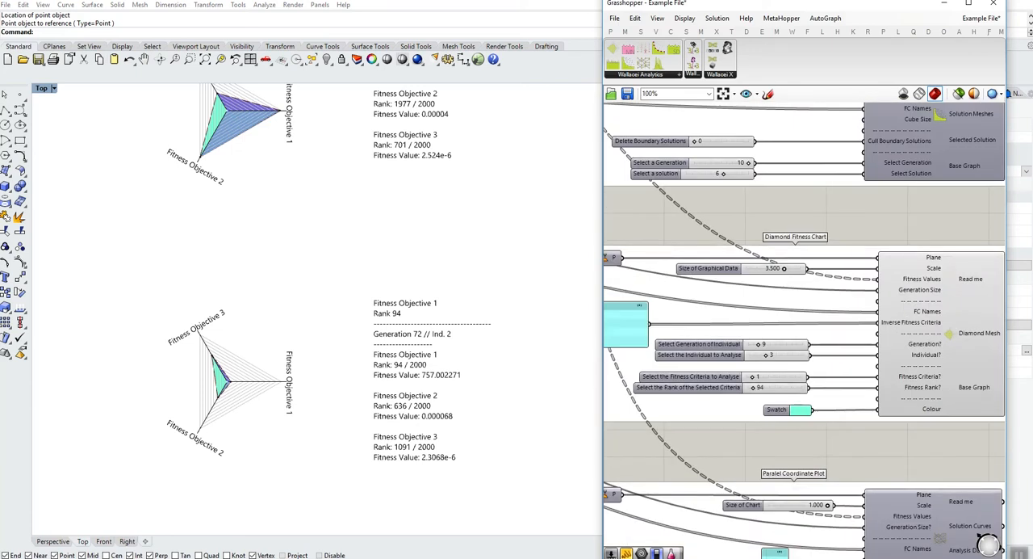
right_drag(744, 361, 787, 355)
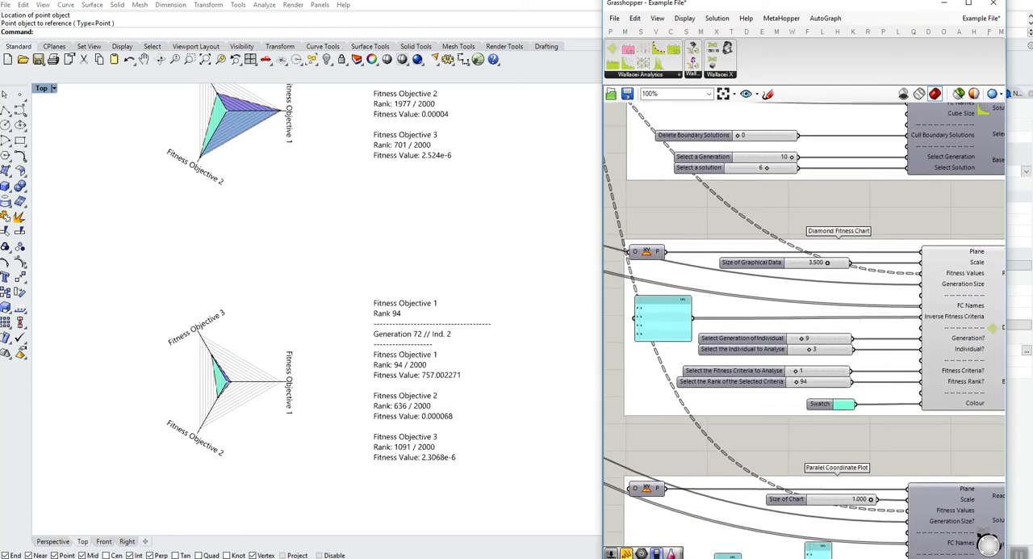
scroll(620, 325, up, 5)
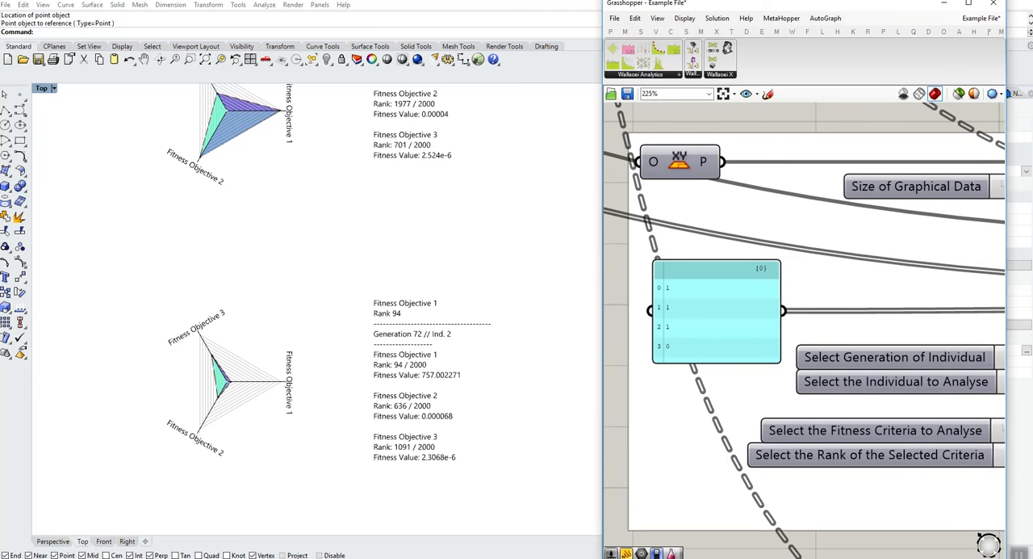
double_click(716, 311)
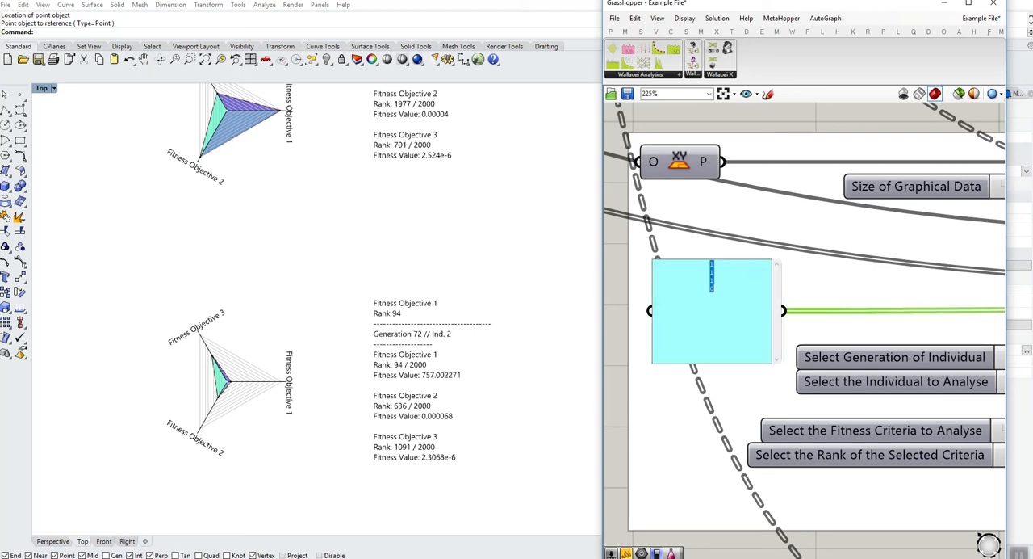
text(1 1)
key(Return)
text(0)
key(Escape)
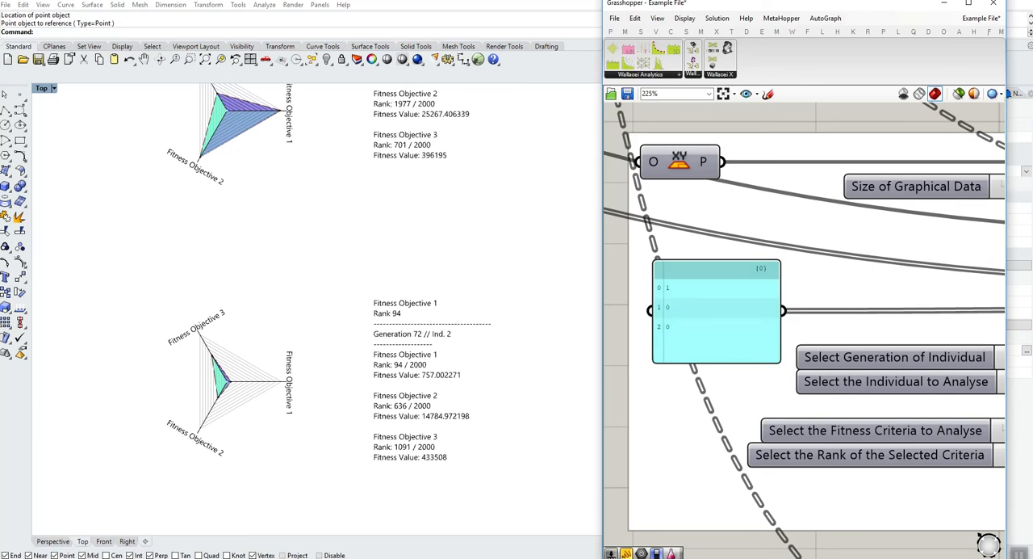
- Turn off the preview of the Diamond Fitness Chart component
right_drag(317, 266, 303, 345)
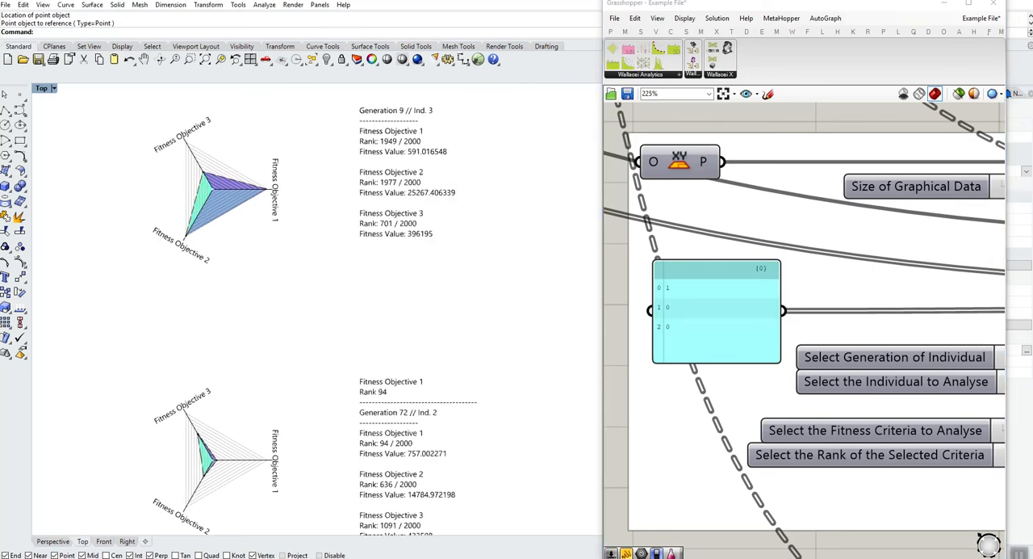
scroll(674, 287, down, 8)
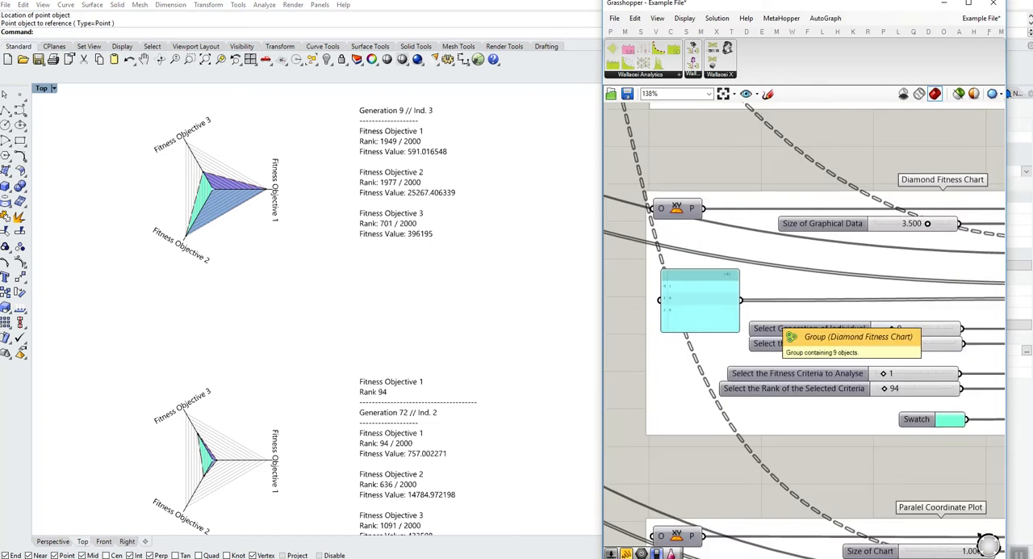
scroll(789, 314, up, 5)
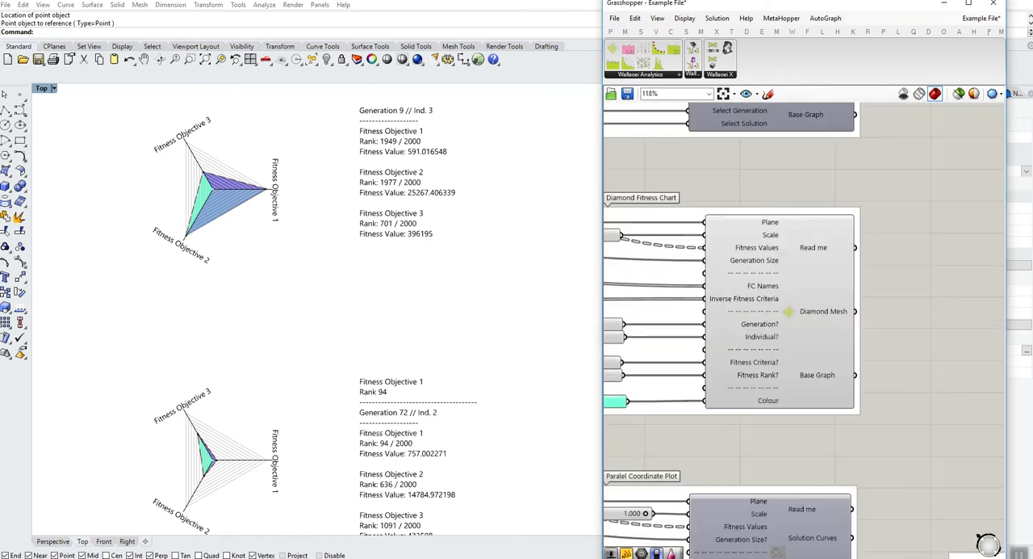
right_click(789, 314)
click(818, 333)
- Turn on the preview of the Parallel Coordinate Plot component and bring the whole plot into view
right_drag(815, 371, 802, 214)
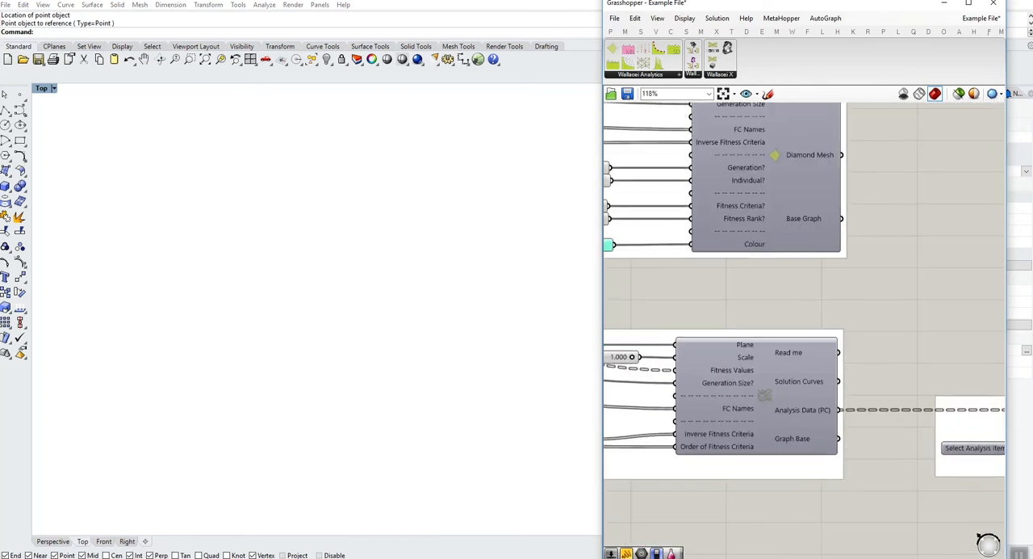
right_click(762, 381)
click(792, 399)
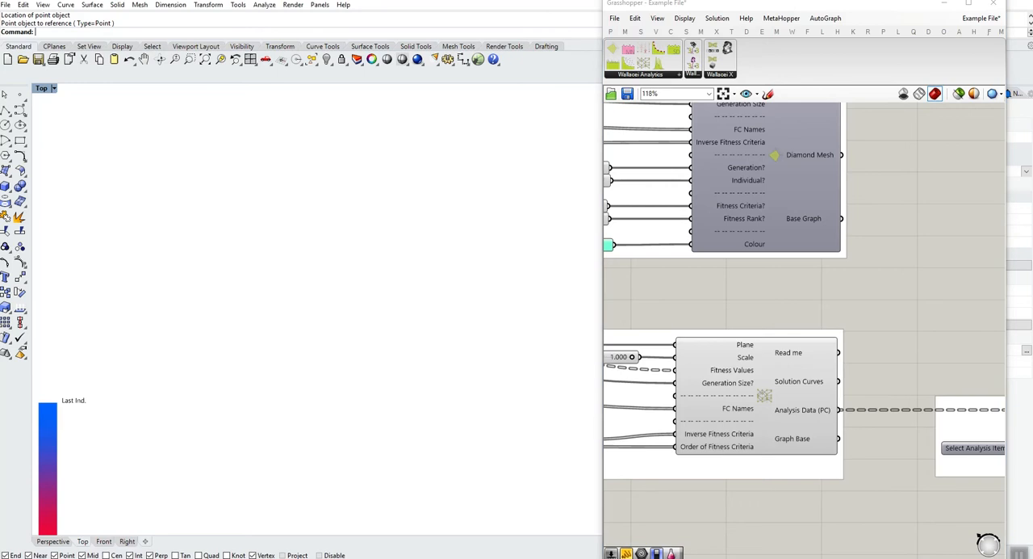
scroll(349, 370, up, 8)
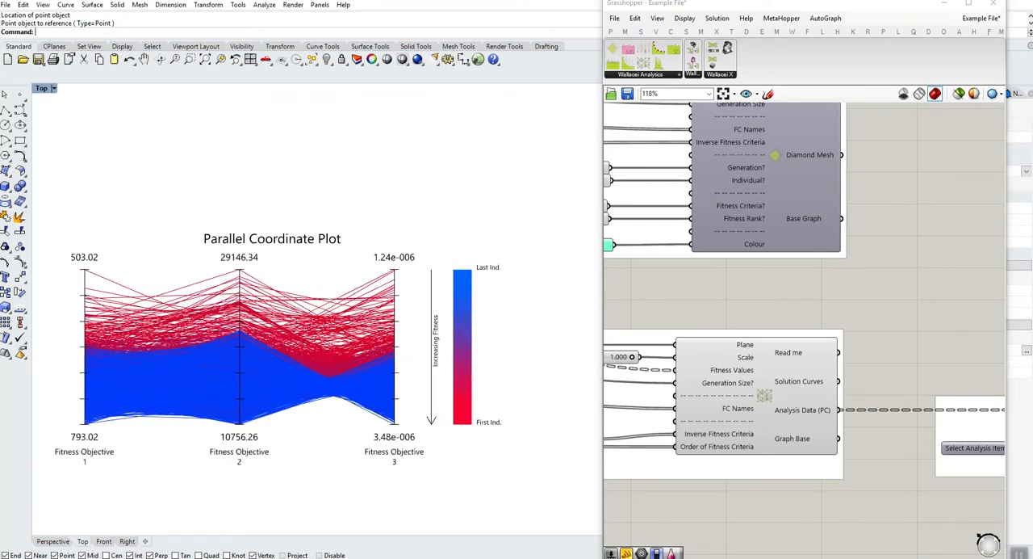
scroll(569, 371, down, 2)
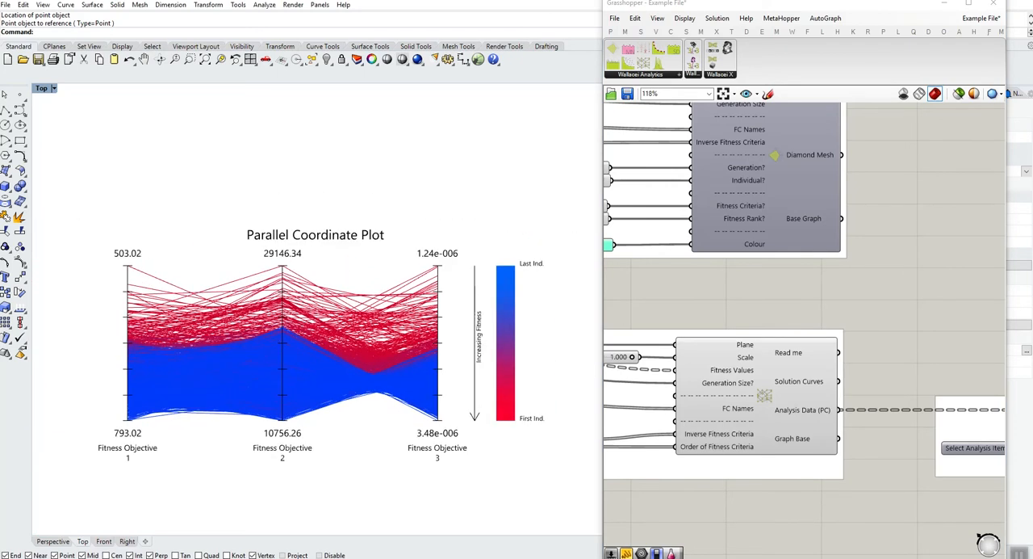
- Replace the contents of the Parallel Coordinate Plot's Inverse Fitness Criteria panel with the list 1, 1, 0
right_drag(646, 419, 782, 414)
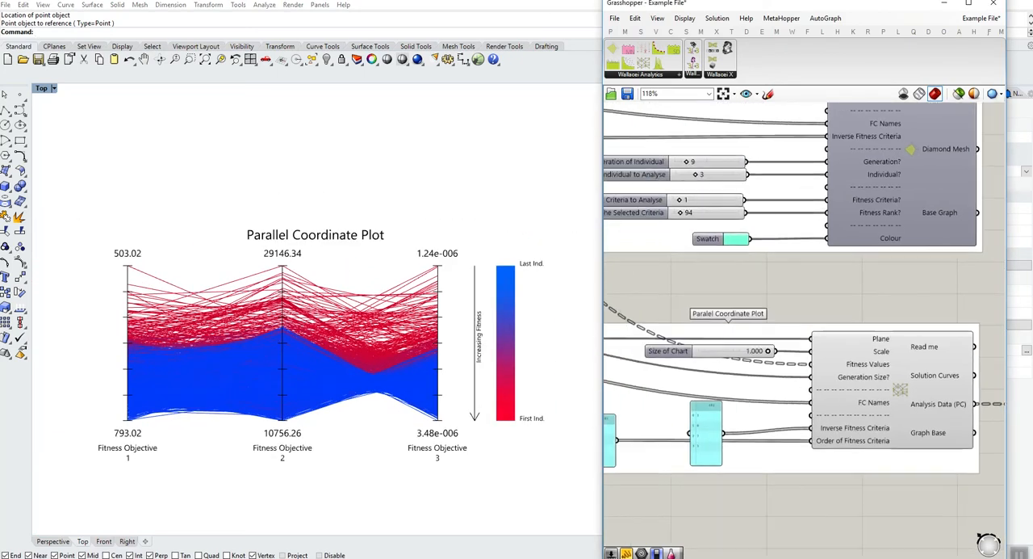
click(707, 430)
double_click(706, 430)
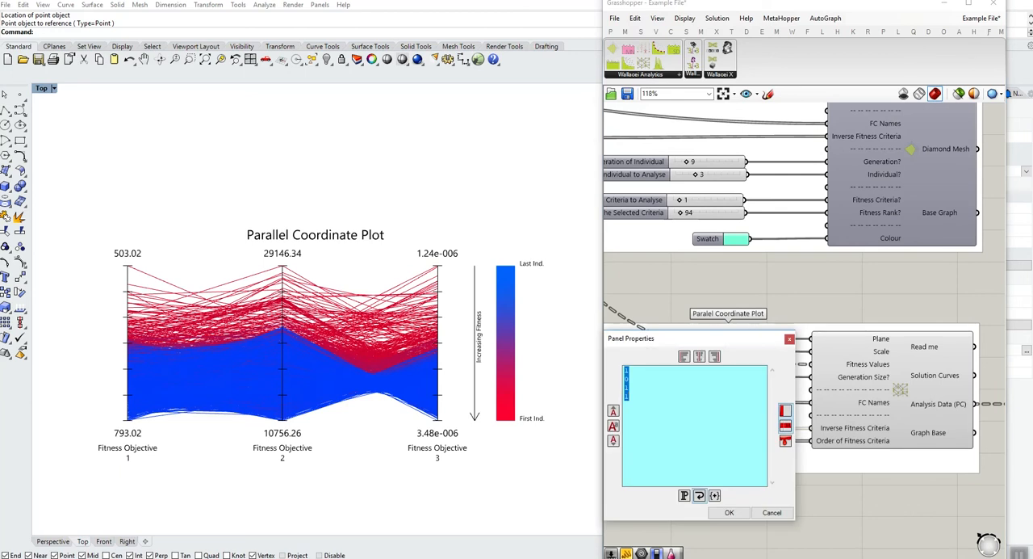
text(1)
key(Return)
text(1)
key(Return)
text(0)
click(729, 512)
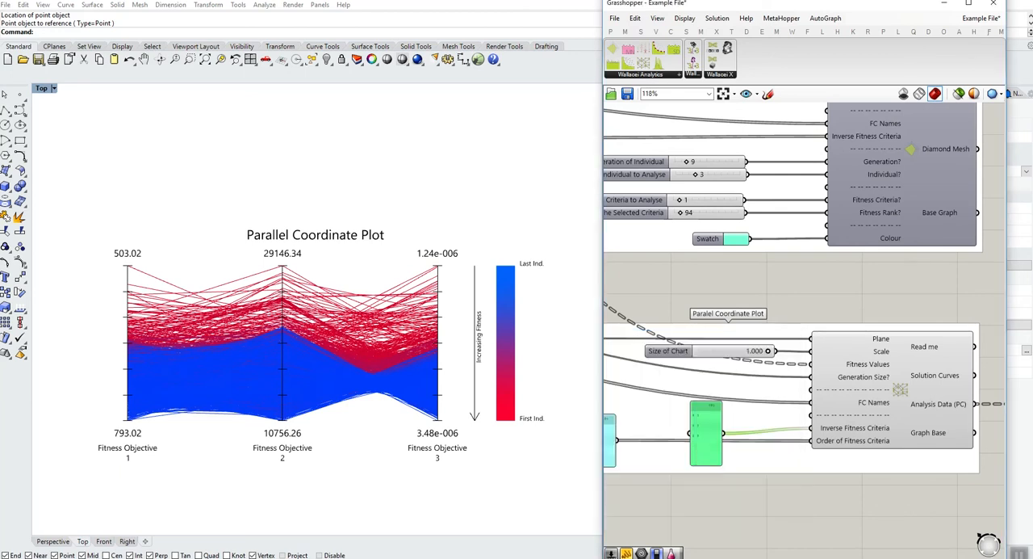
- Change the Parallel Coordinate Plot's Inverse Fitness Criteria panel to the list 1, 0, 0
scroll(609, 434, up, 4)
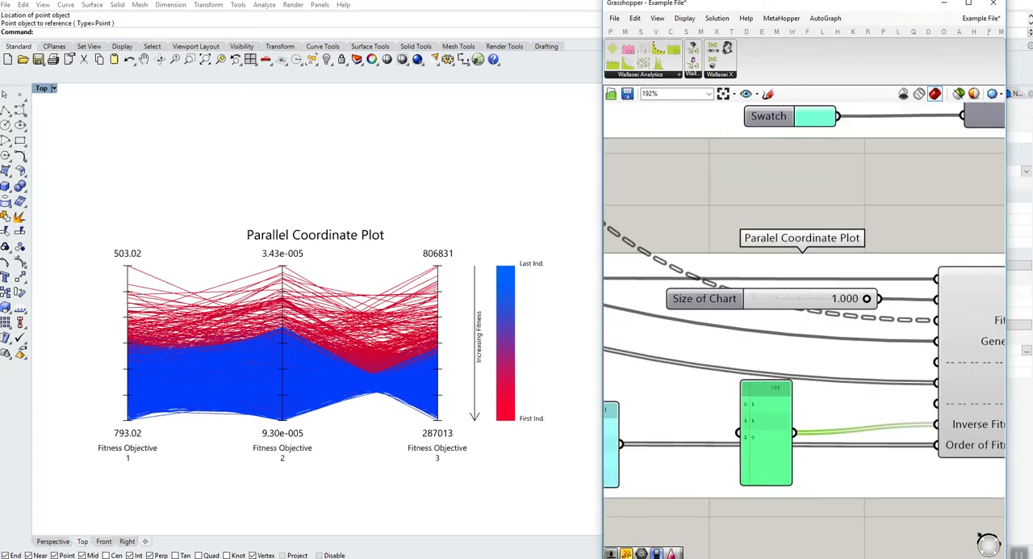
double_click(609, 436)
text(1)
key(Return)
text(0)
key(Return)
text(0)
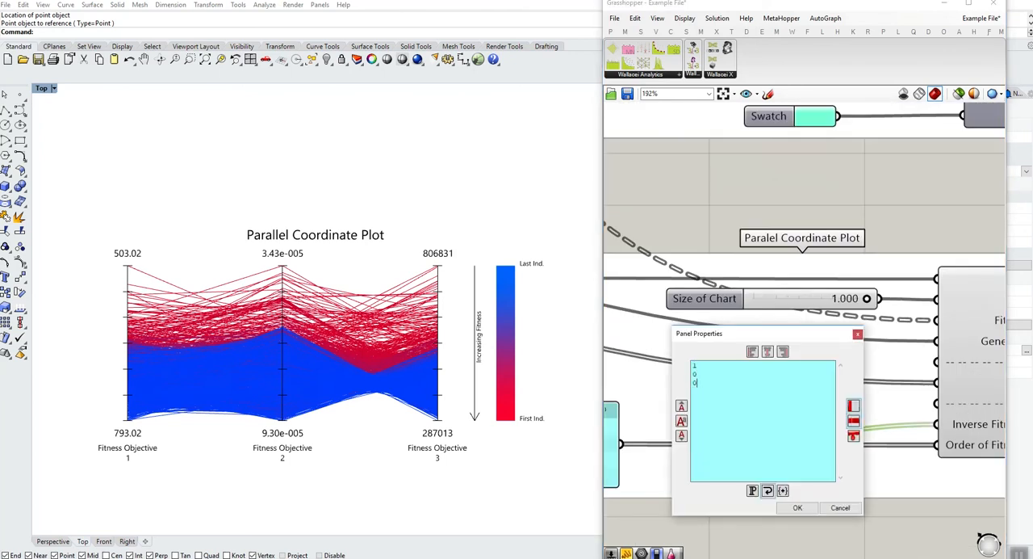
click(798, 507)
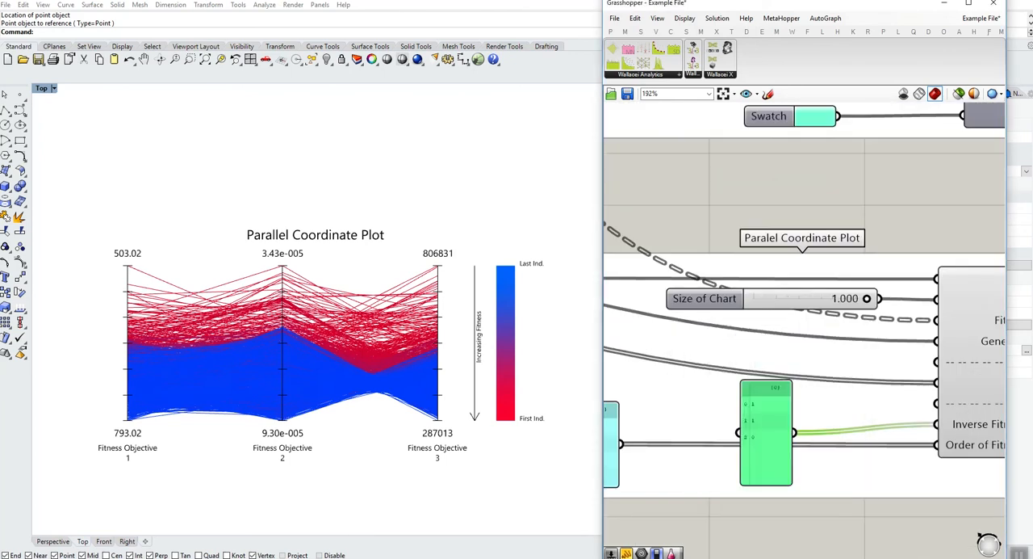
right_drag(840, 445, 796, 446)
scroll(749, 401, down, 5)
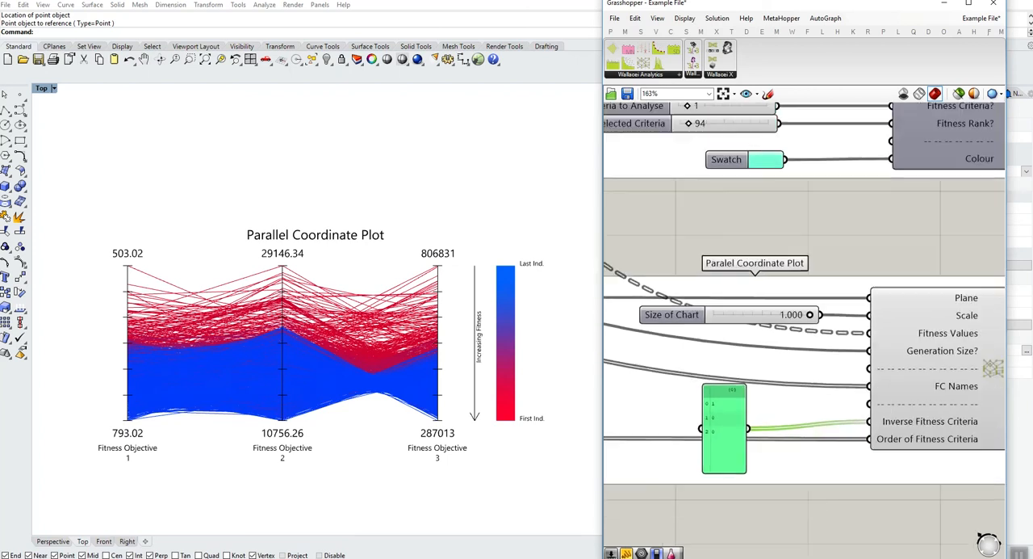
- Replace the contents of the panel feeding Order of Fitness Criteria with the list 1, 2, 3
scroll(614, 416, up, 5)
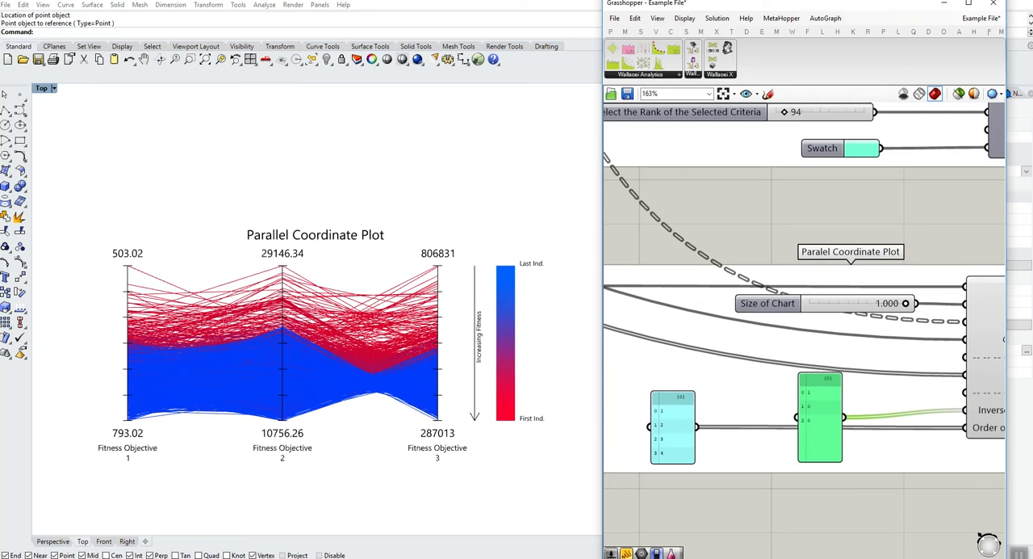
scroll(681, 454, up, 3)
text(1)
key(Return)
text(2)
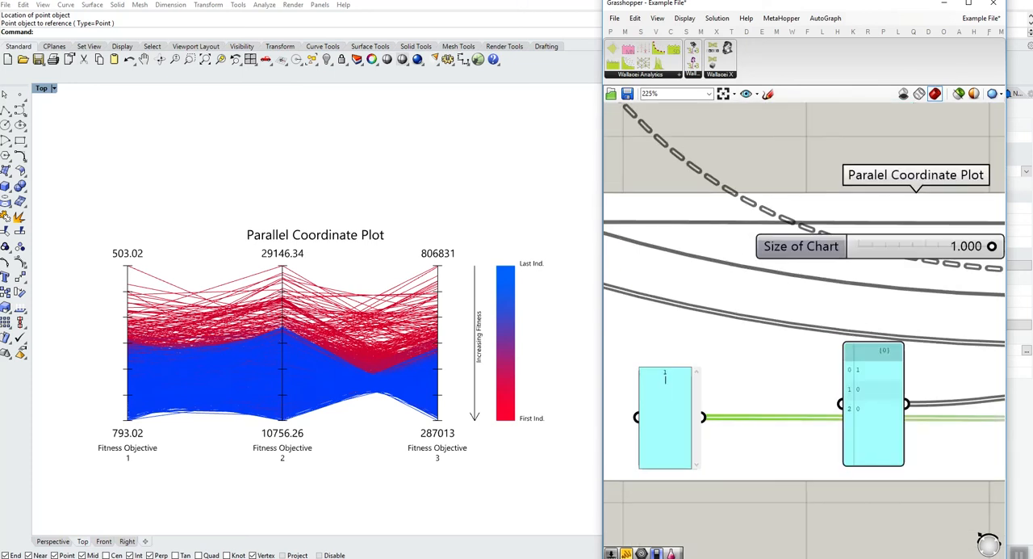
key(Return)
click(765, 454)
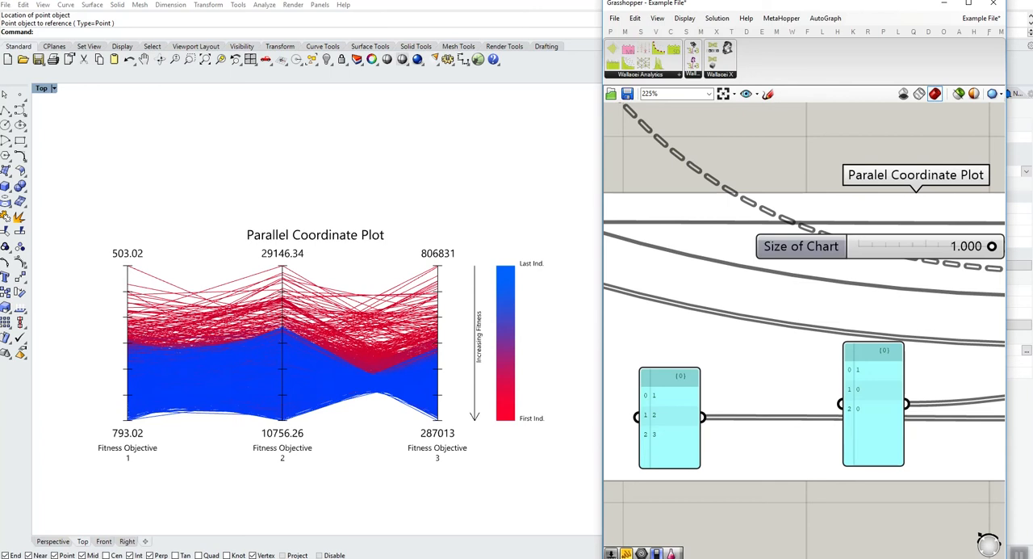
- Reorder the plot's axes by setting the Order of Fitness Criteria panel to 2, 1, 3
double_click(670, 428)
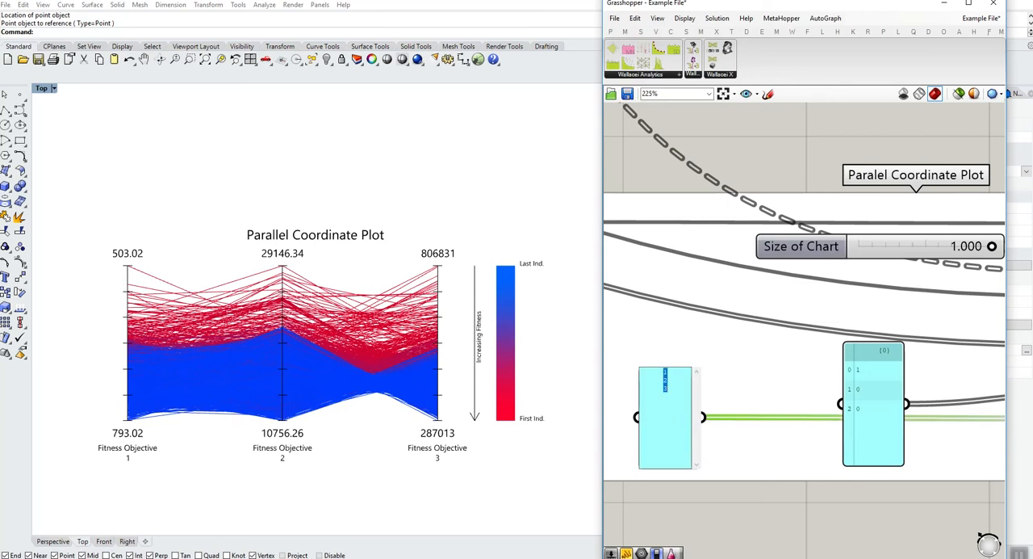
text(2)
key(Return)
text(1)
key(Return)
text(3)
key(ctrl+Return)
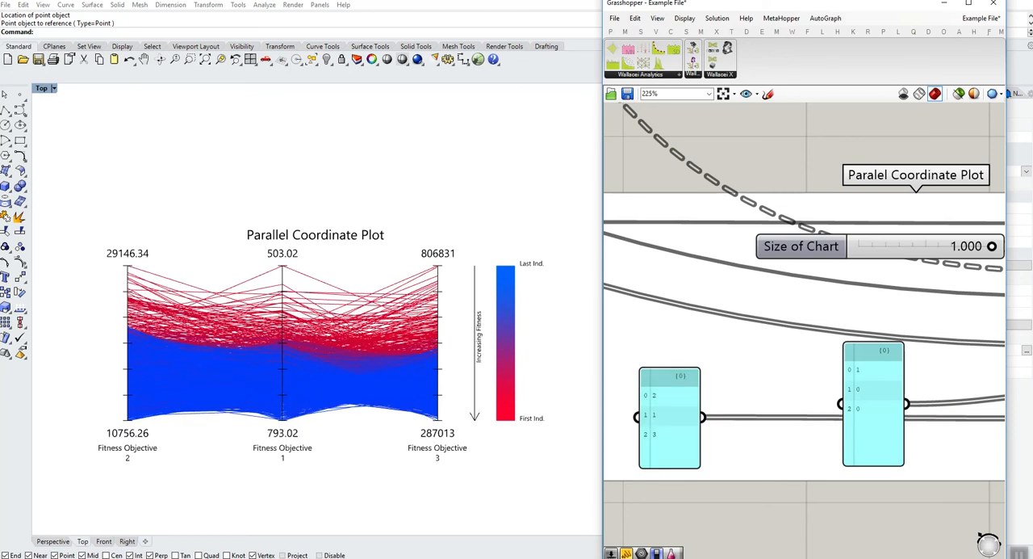
- Limit the plot to the first and third objectives by setting the Order of Fitness Criteria panel to 1, 3
double_click(670, 418)
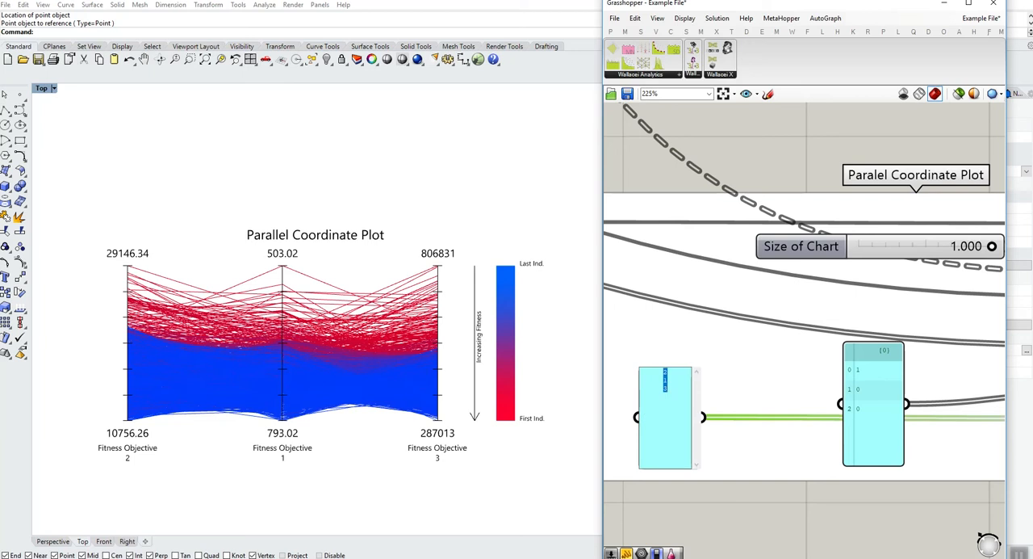
text(1)
key(Return)
text(3)
click(754, 363)
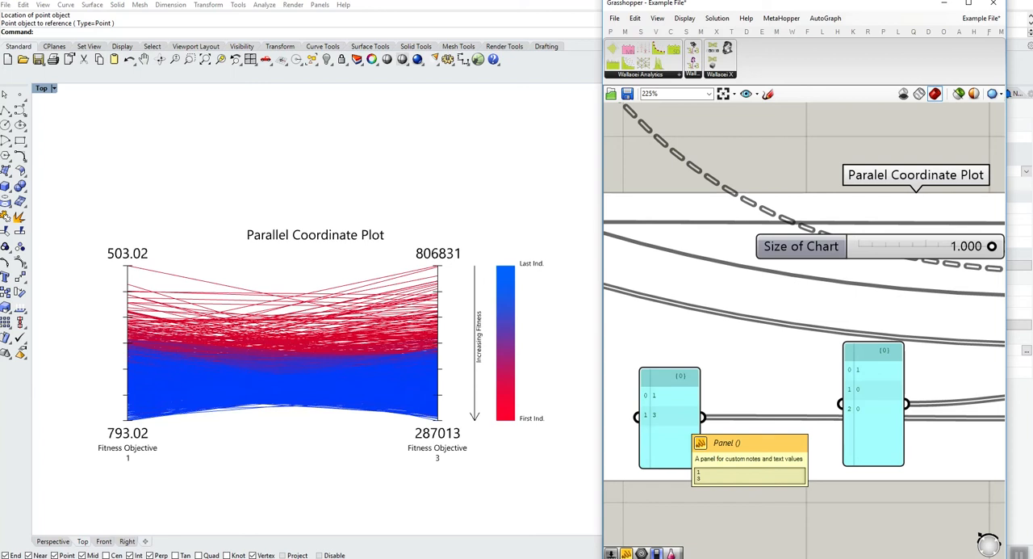
- Restore all three objectives in the plot by setting the Order of Fitness Criteria panel to 1, 2, 3
double_click(681, 420)
text(1)
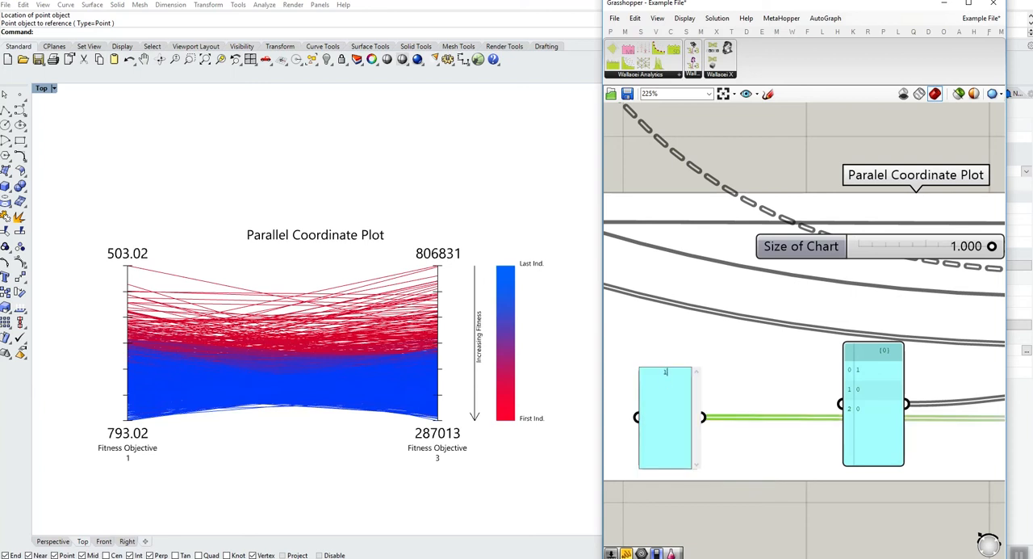
key(Return)
text(2)
key(Return)
click(733, 444)
scroll(733, 443, down, 3)
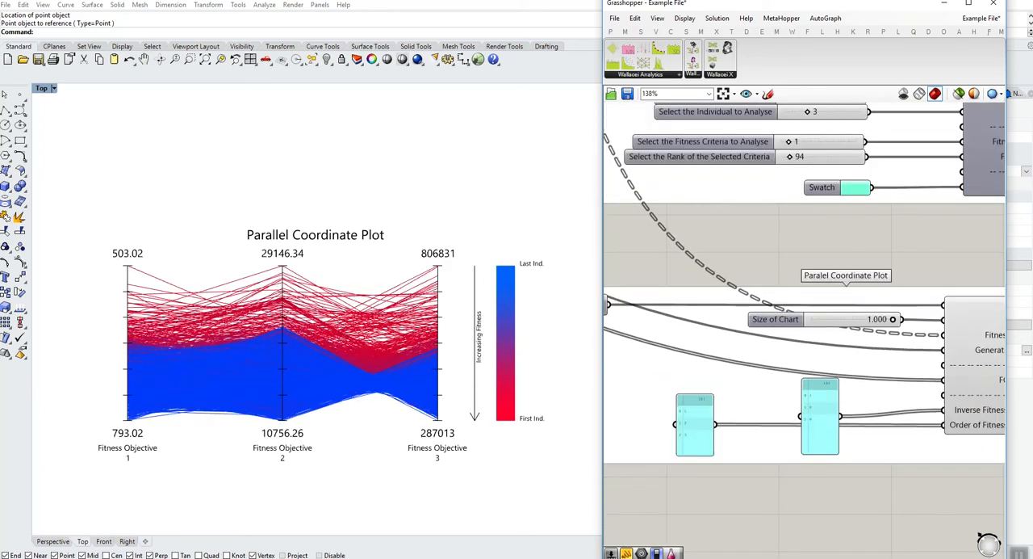
- Turn on the preview of the Parallel Coordinate Analysis component connected to the plot's analysis data output
right_drag(759, 440, 609, 446)
right_drag(944, 389, 727, 397)
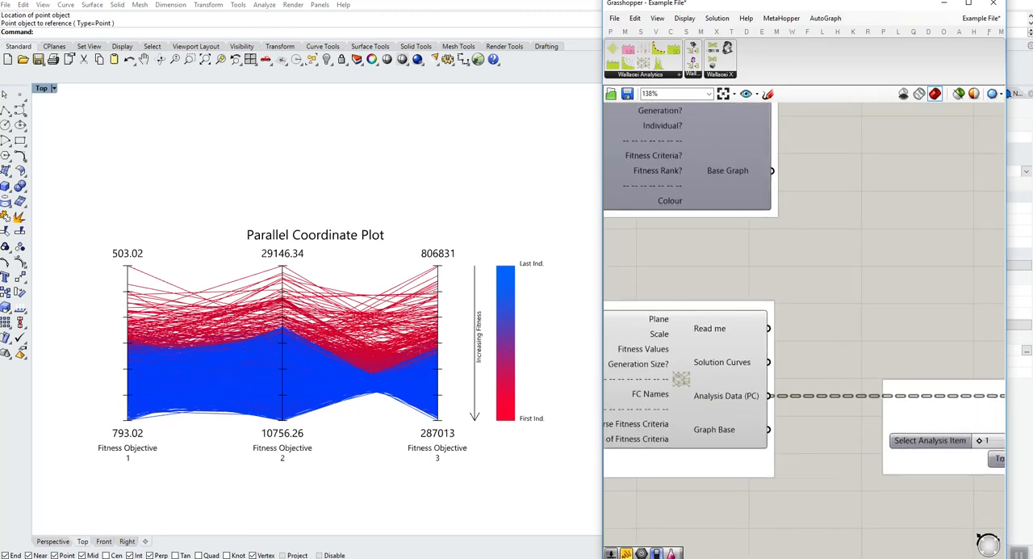
right_drag(920, 396, 660, 397)
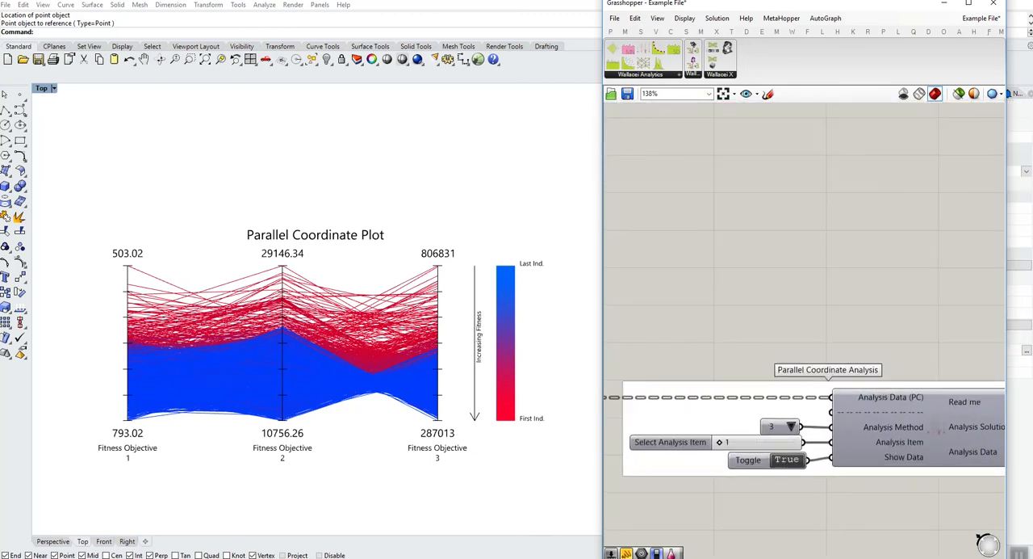
right_click(894, 379)
click(928, 396)
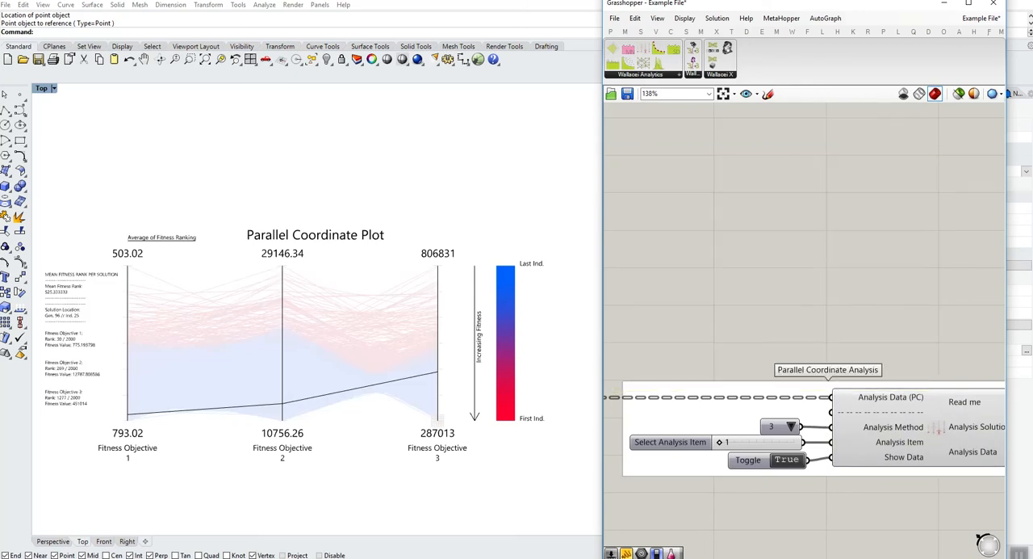
- Set the Parallel Coordinate Analysis method to 0, Repeated Fitness Values, and examine the repetition bars on the objective axes
mouse_move(875, 428)
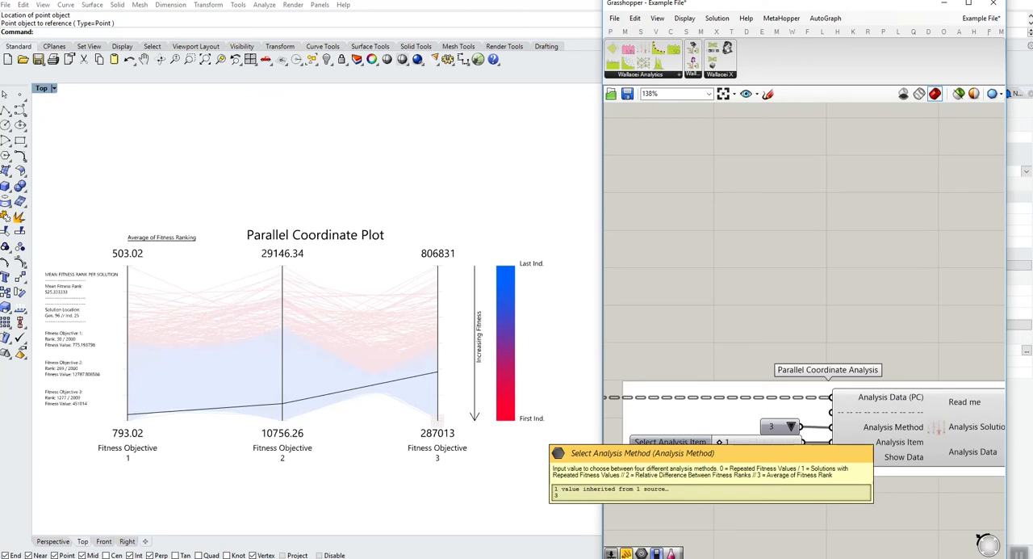
click(791, 426)
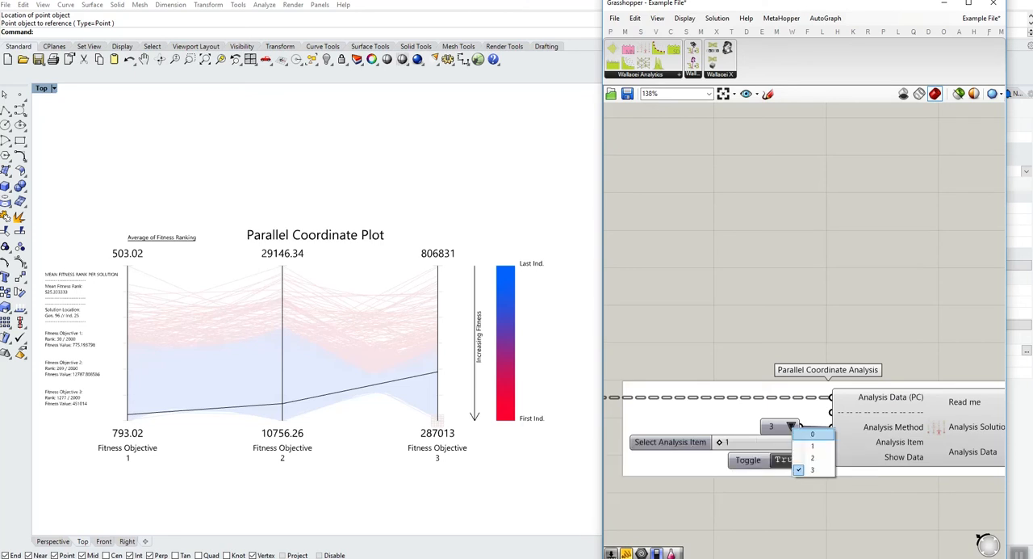
click(799, 436)
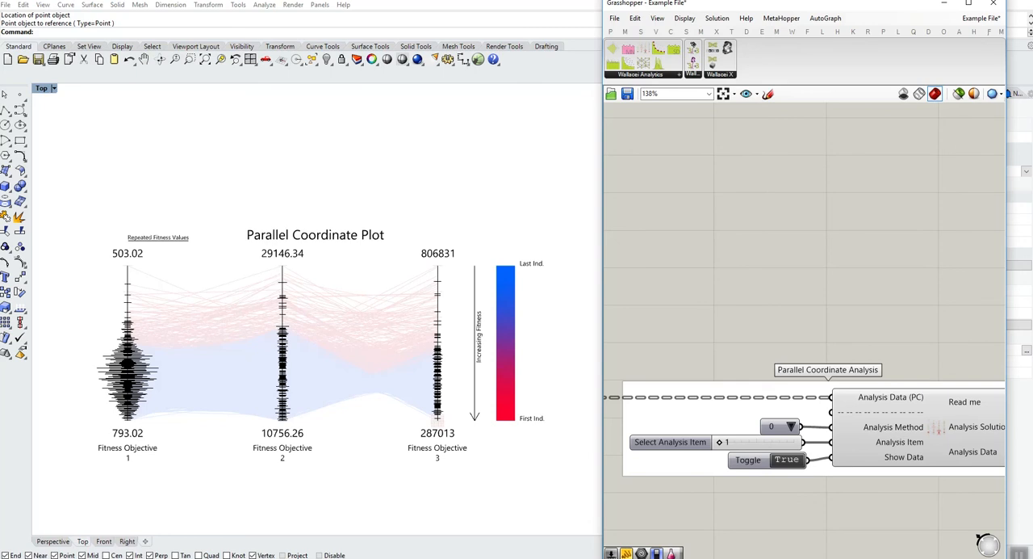
right_drag(437, 422, 474, 417)
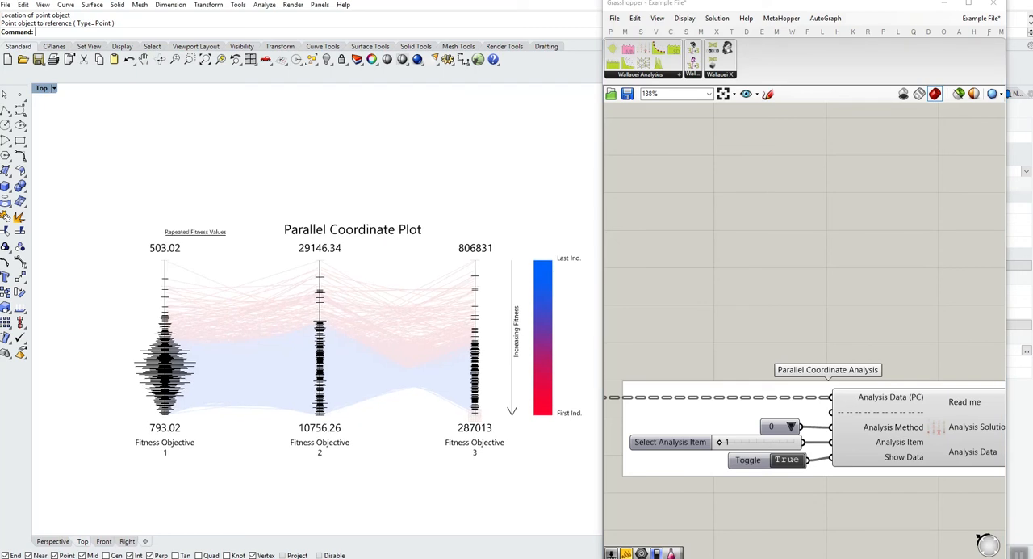
scroll(183, 375, up, 3)
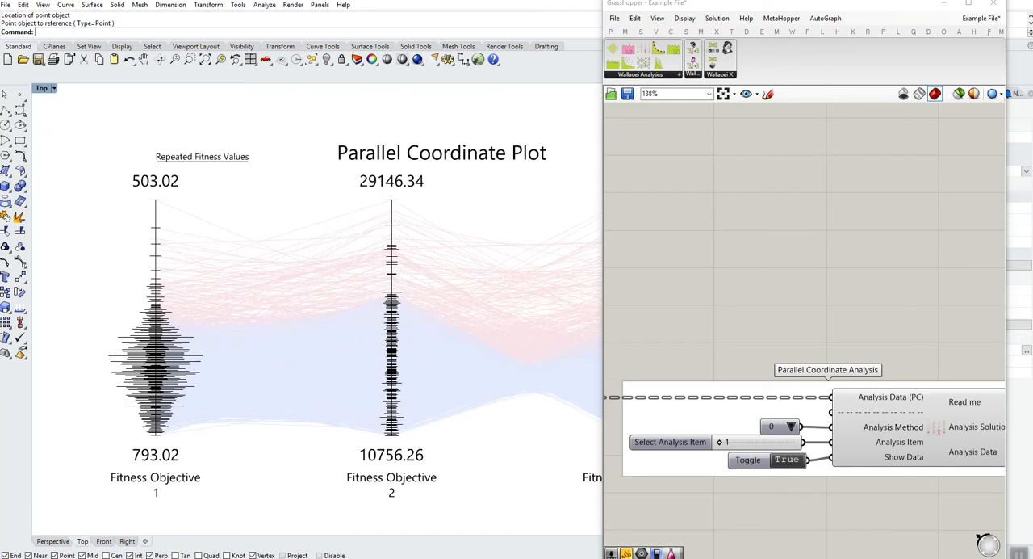
scroll(205, 370, down, 4)
right_drag(205, 371, 180, 372)
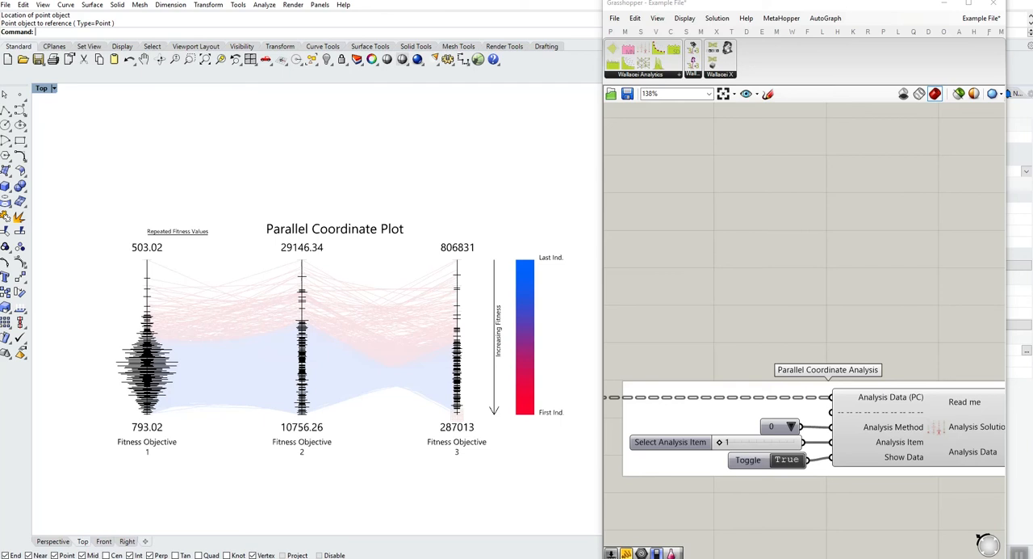
- Set the Parallel Coordinate Analysis method to 1, Solutions with Repeated Fitness Values, and view the highlighted solutions
click(792, 426)
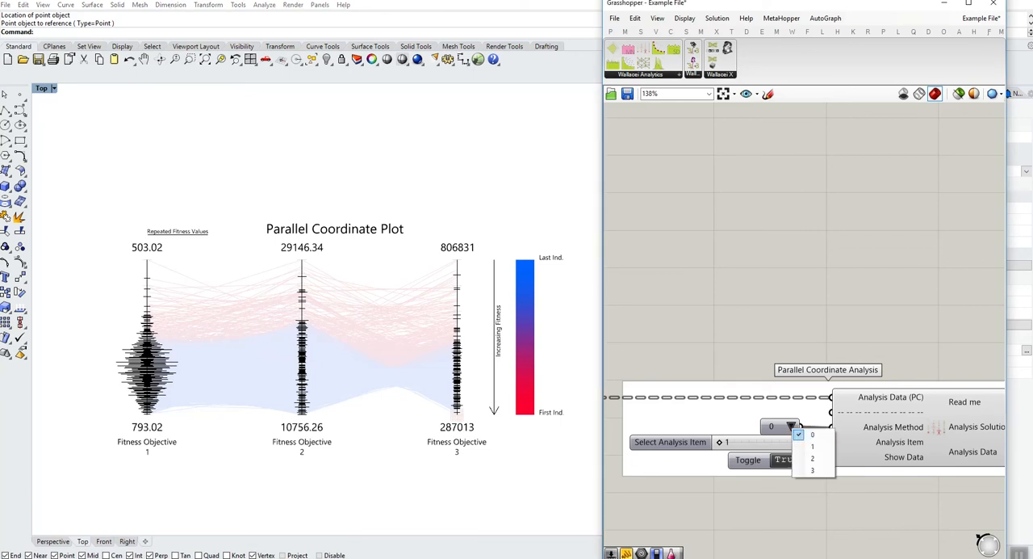
click(803, 454)
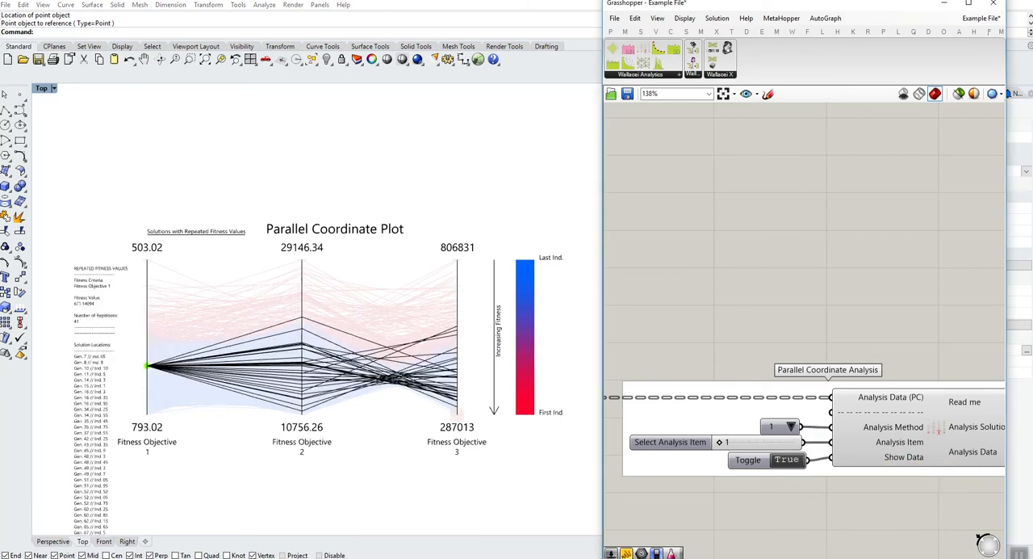
right_drag(459, 414, 463, 400)
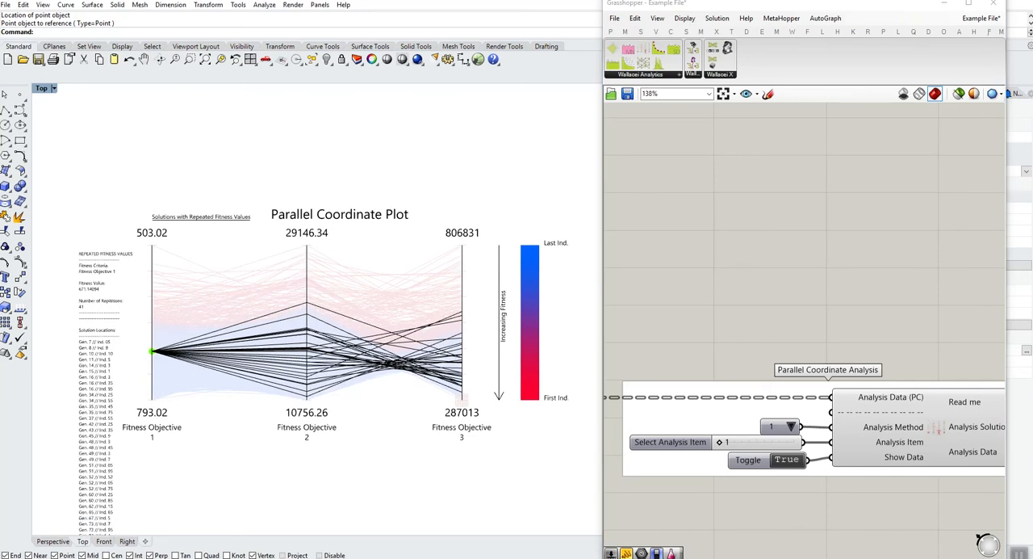
- Set the Select Analysis Item slider to 0 and then 2 to compare solutions sharing different repeated fitness values
double_click(749, 442)
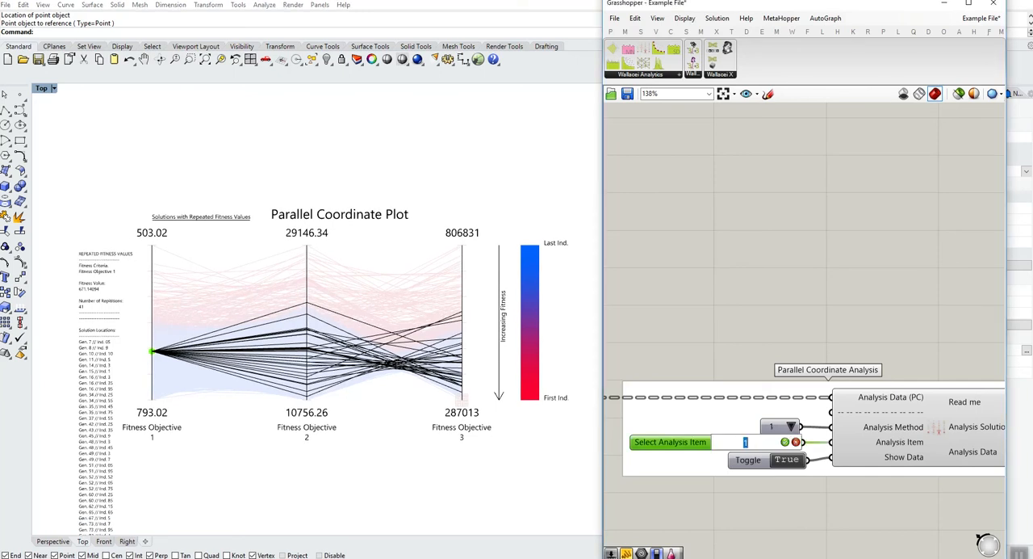
text(0)
key(Return)
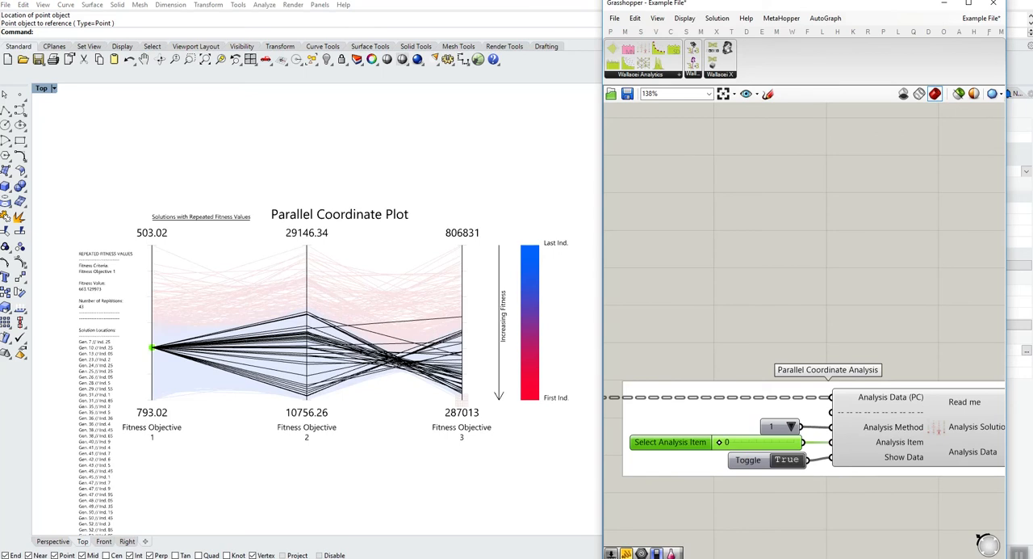
double_click(749, 442)
text(2)
key(Return)
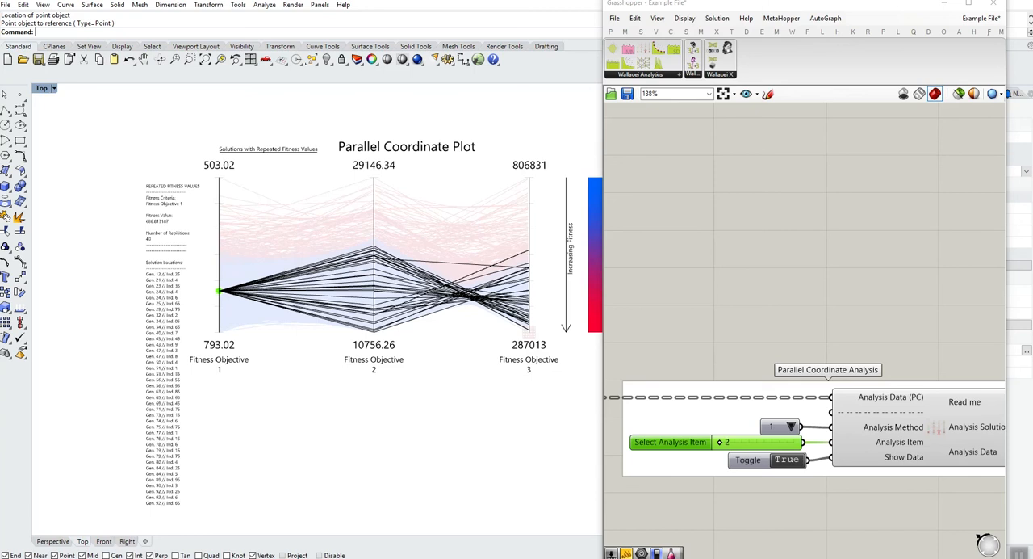
- Inspect the Parallel Coordinate Analysis component's outputs, and switch its Show Data toggle to False and back to True
right_drag(888, 323, 780, 317)
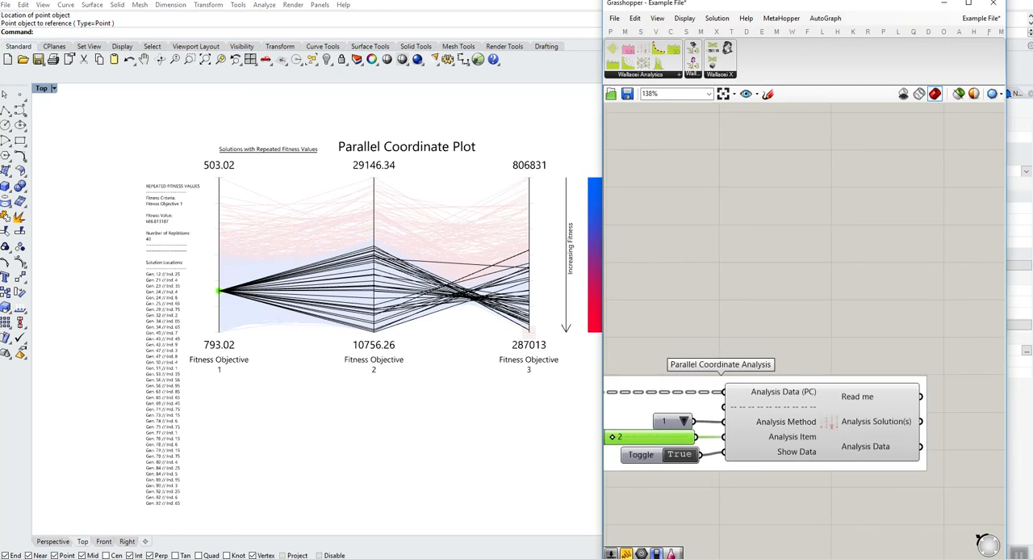
mouse_move(864, 421)
right_drag(871, 323, 796, 311)
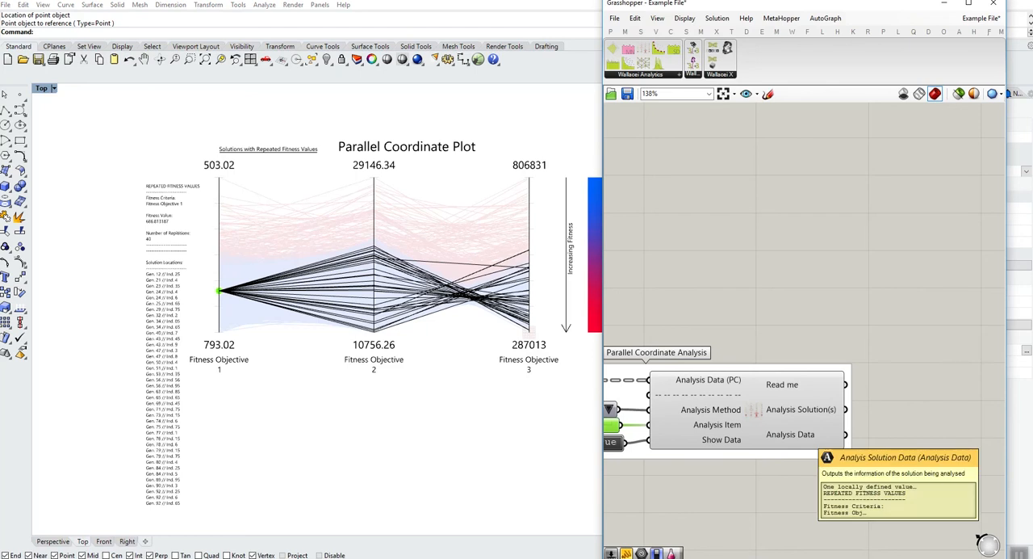
right_drag(815, 476, 879, 475)
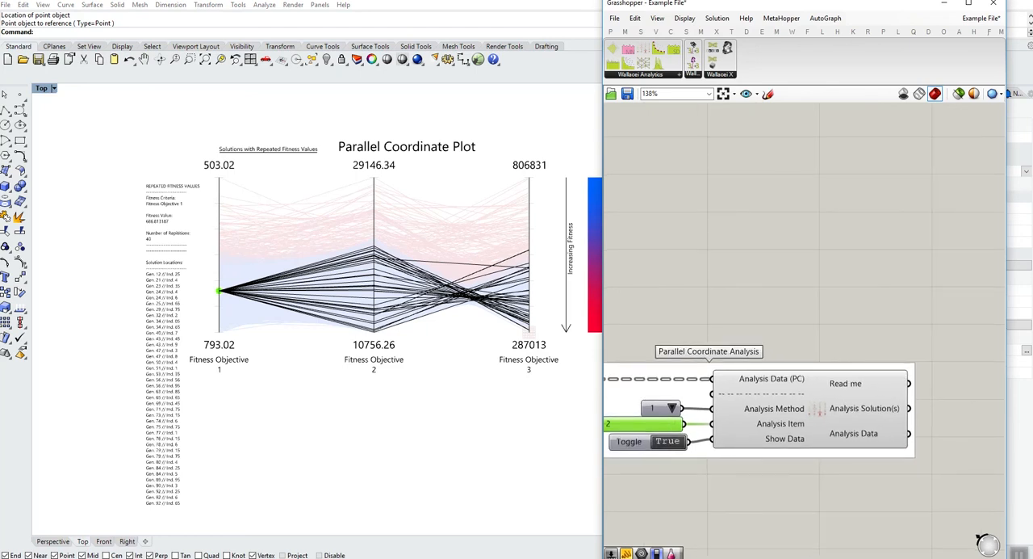
click(669, 441)
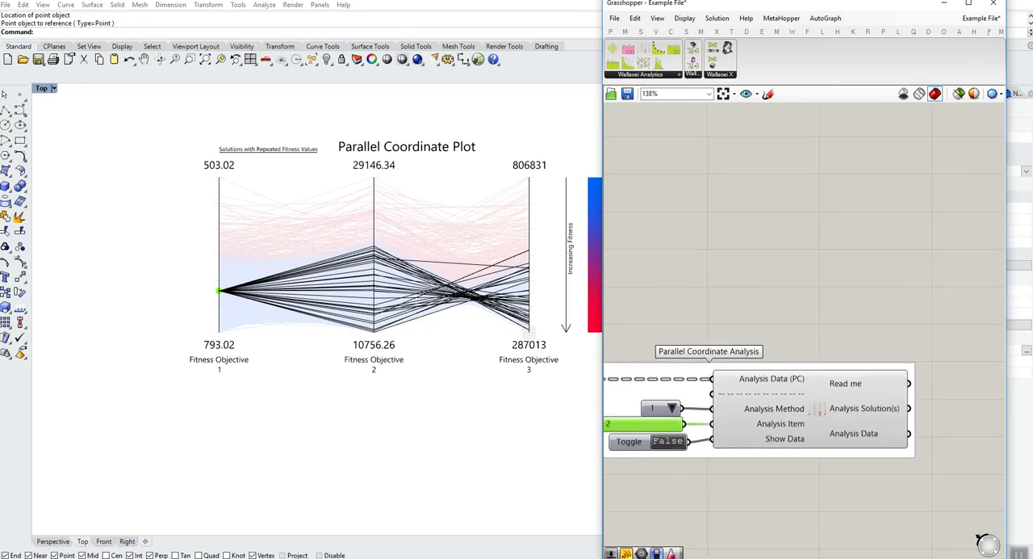
double_click(668, 442)
right_drag(675, 456, 793, 463)
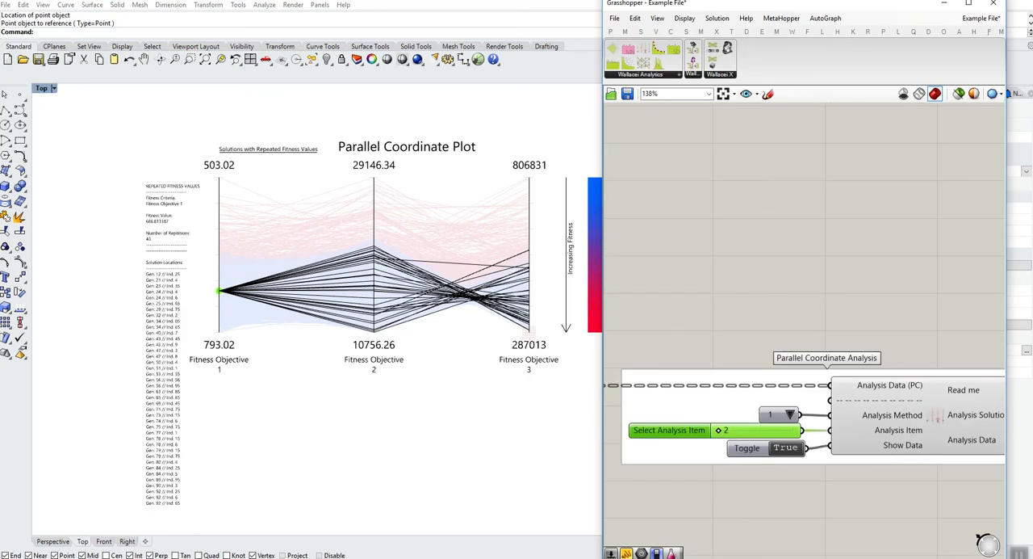
- Set the Parallel Coordinate Analysis method to 2, Relative Difference Between Ranking, with analysis item 0
click(789, 414)
click(808, 445)
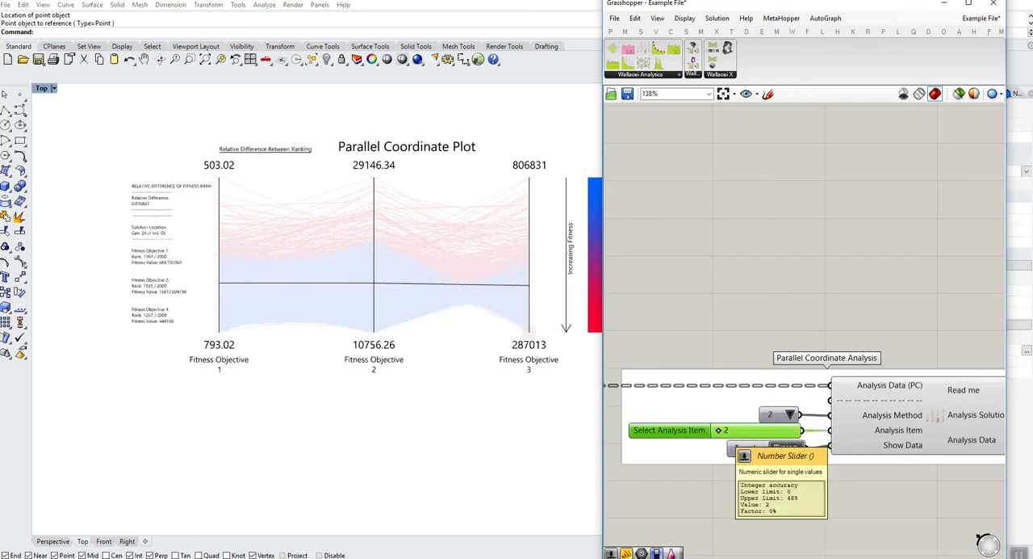
drag(726, 430, 714, 431)
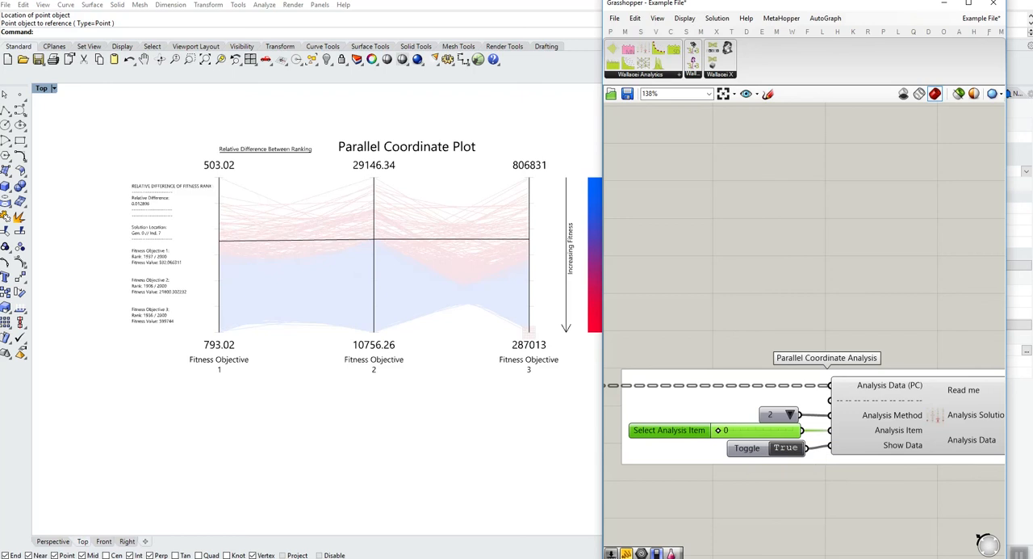
- Set the Parallel Coordinate Analysis method to 3, Average of Fitness Ranking, and the analysis item to 85
click(790, 414)
click(799, 441)
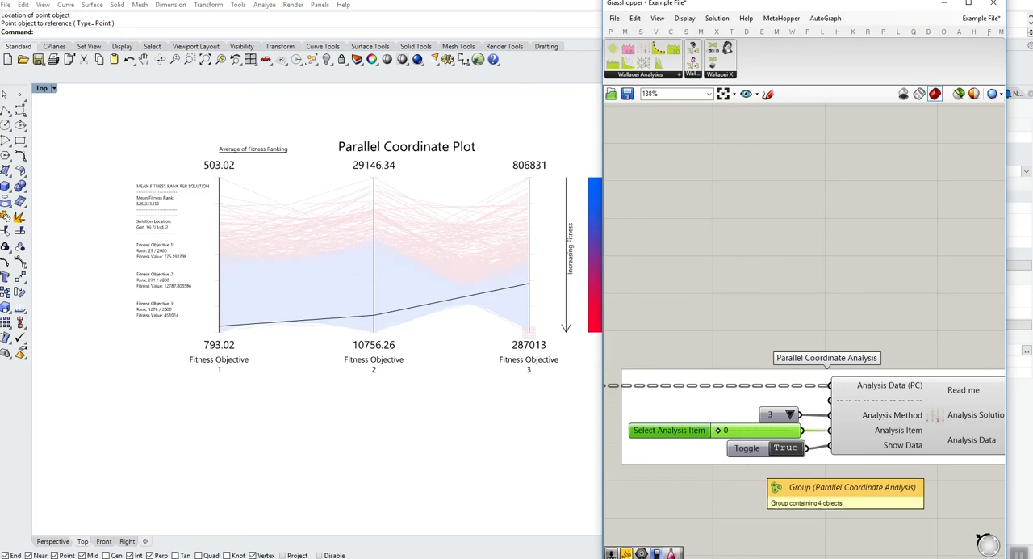
drag(719, 431, 731, 431)
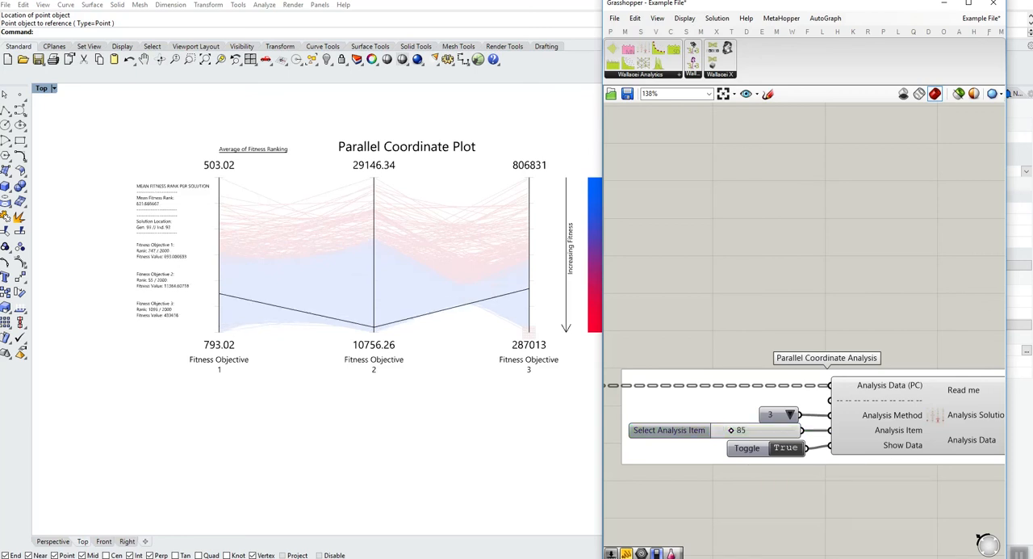
- Select all the Wallacei Analytics graph groups, including both analysis components, and turn on their preview together
scroll(748, 456, down, 4)
scroll(377, 320, down, 10)
right_drag(431, 314, 459, 341)
scroll(381, 318, down, 4)
scroll(399, 335, down, 6)
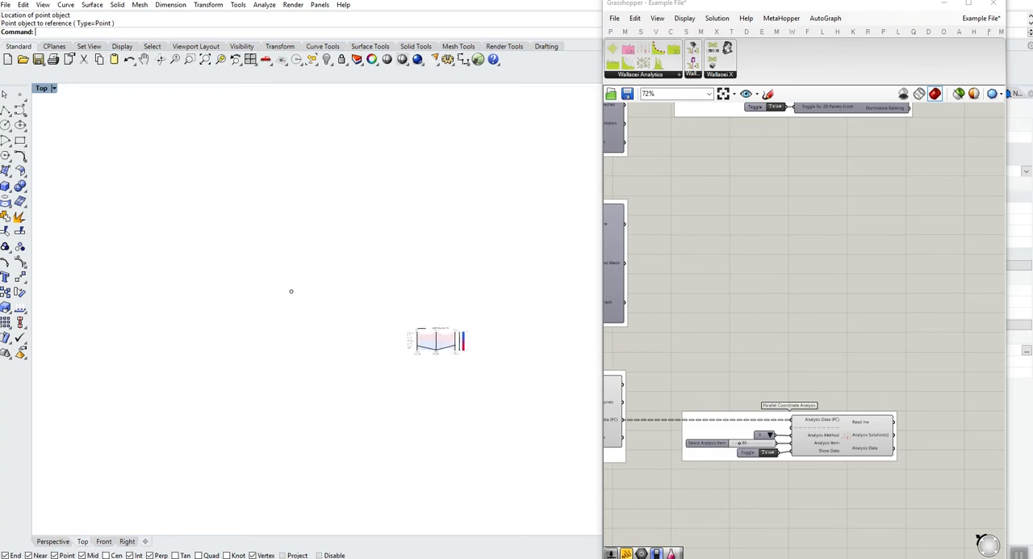
right_drag(773, 218, 873, 294)
scroll(873, 294, down, 8)
right_drag(843, 254, 857, 339)
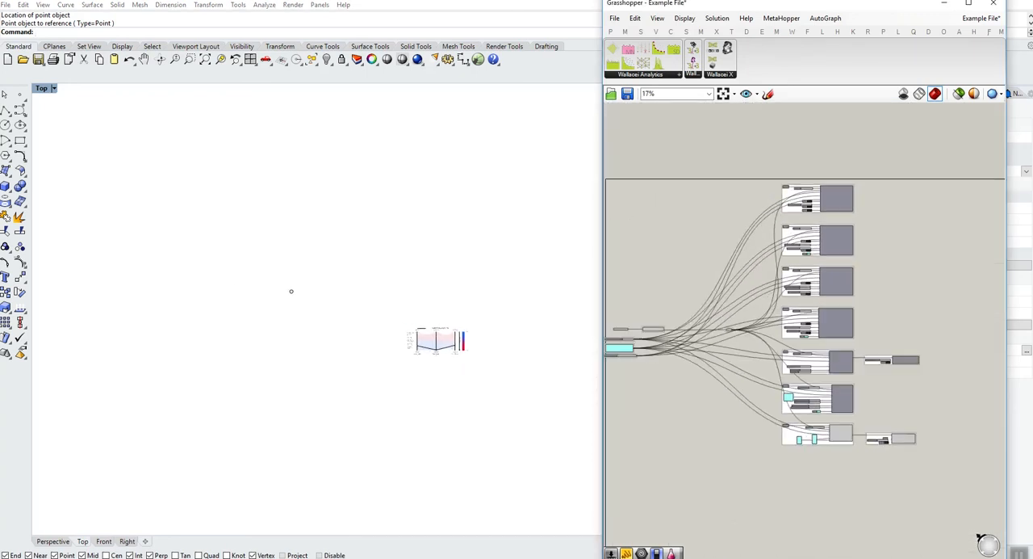
scroll(857, 339, down, 1)
drag(772, 175, 947, 444)
middle_click(887, 366)
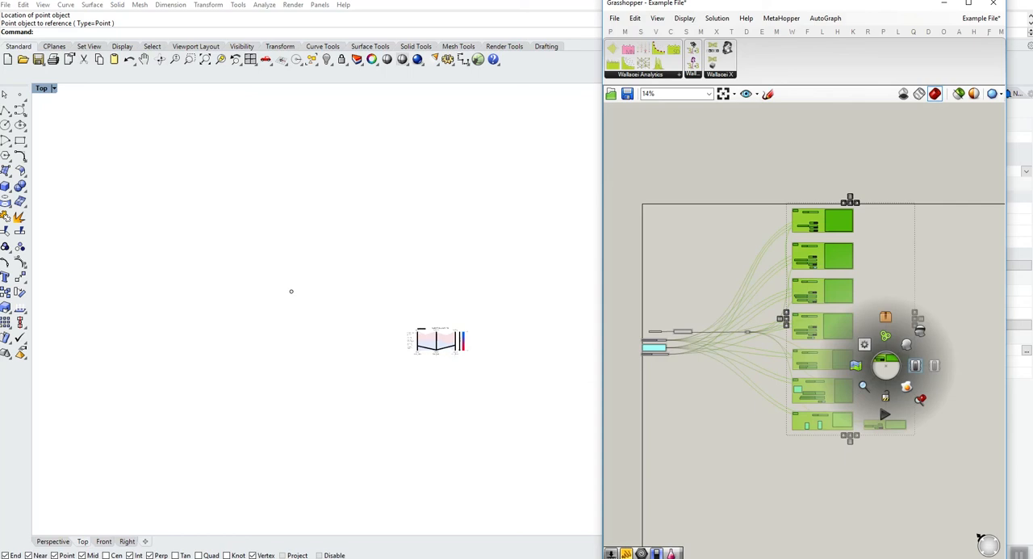
click(915, 365)
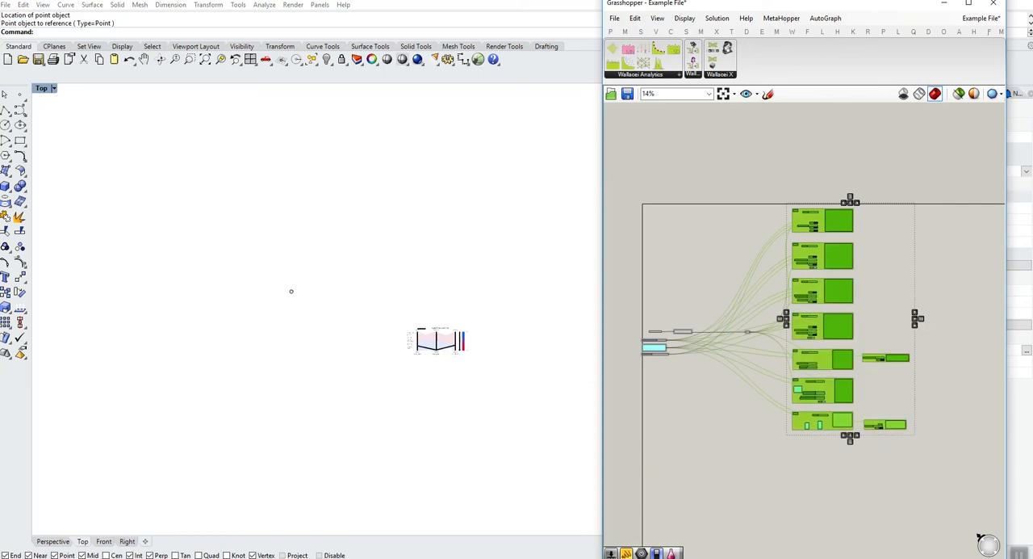
middle_click(898, 260)
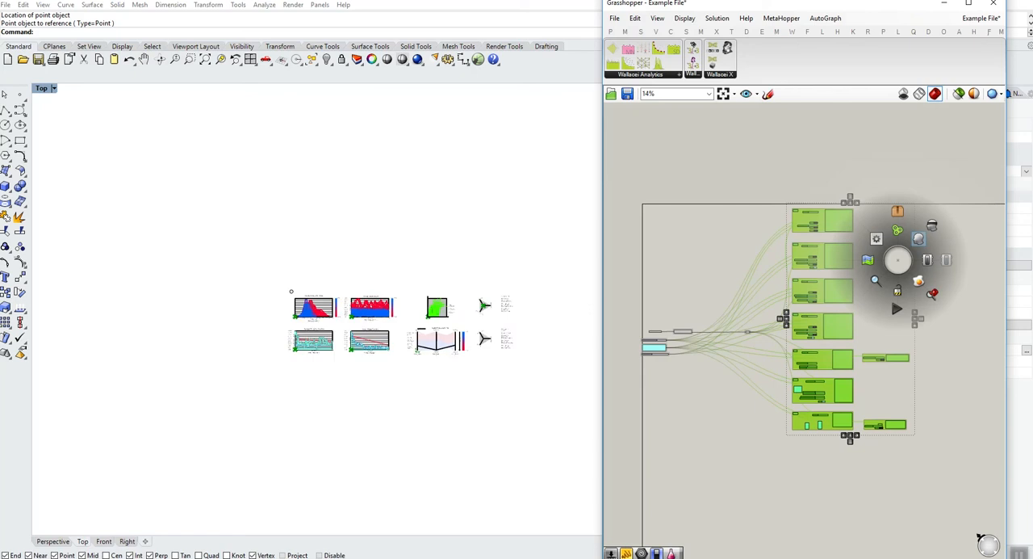
click(919, 239)
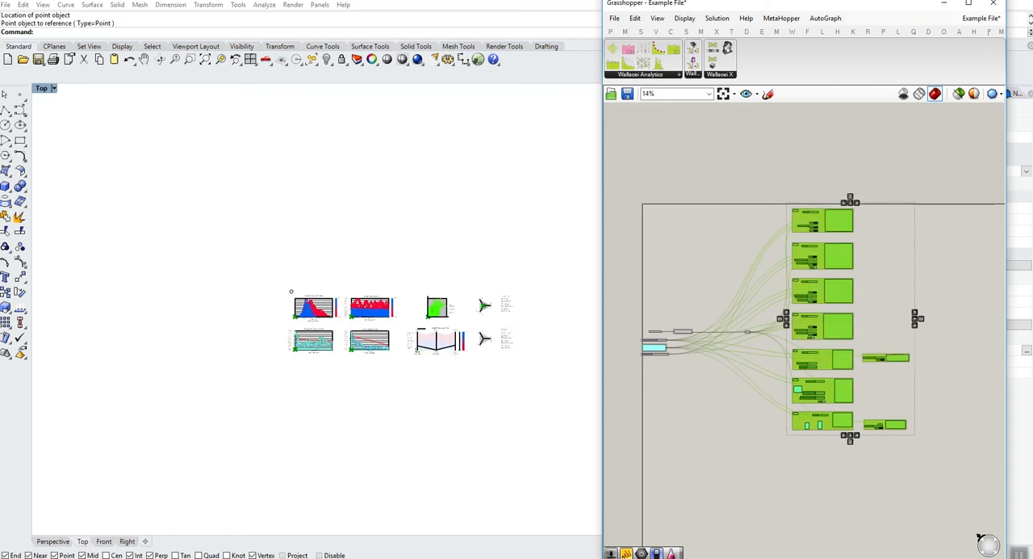
click(940, 260)
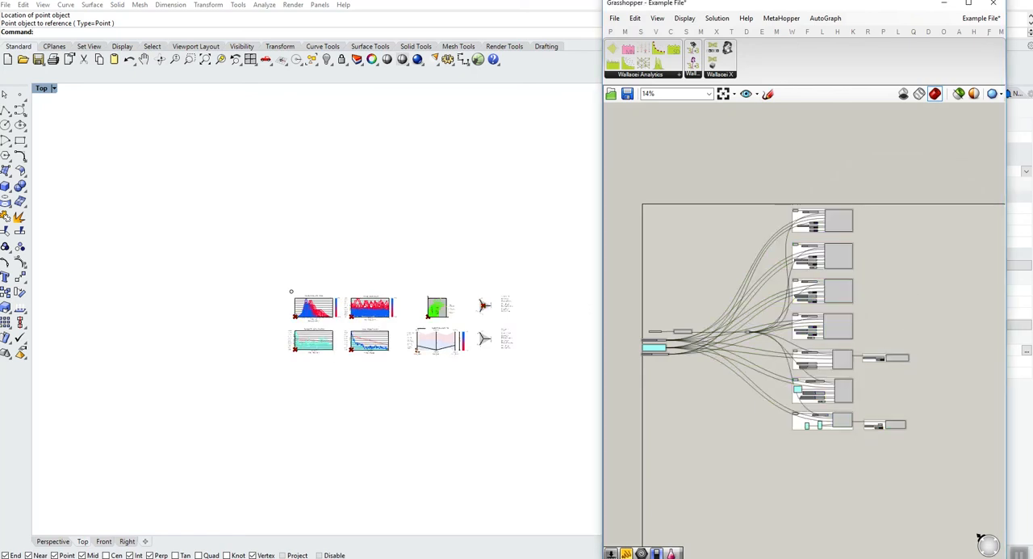
- Collapse the Grasshopper window and view all the analytics graphs side by side in the Top viewport
scroll(422, 331, up, 8)
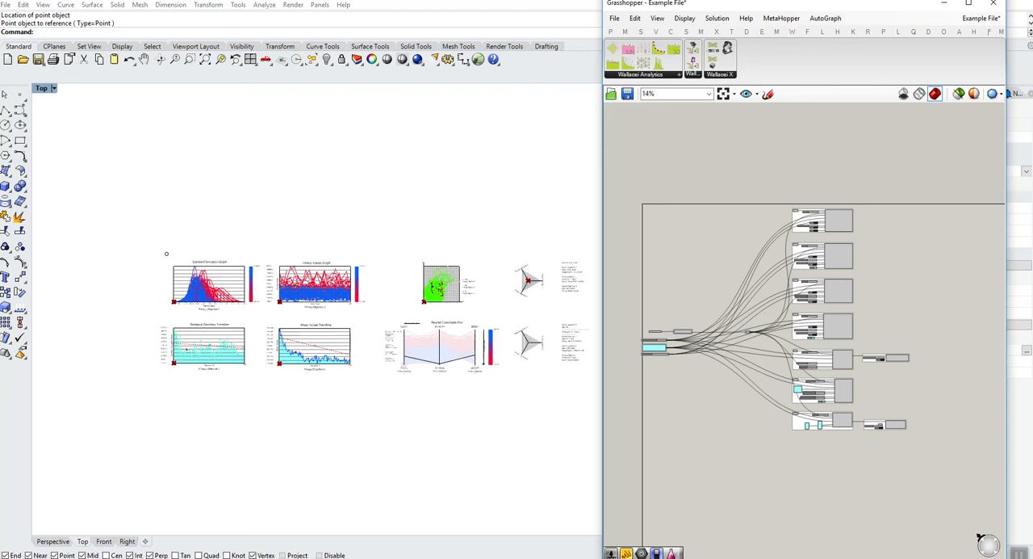
click(422, 331)
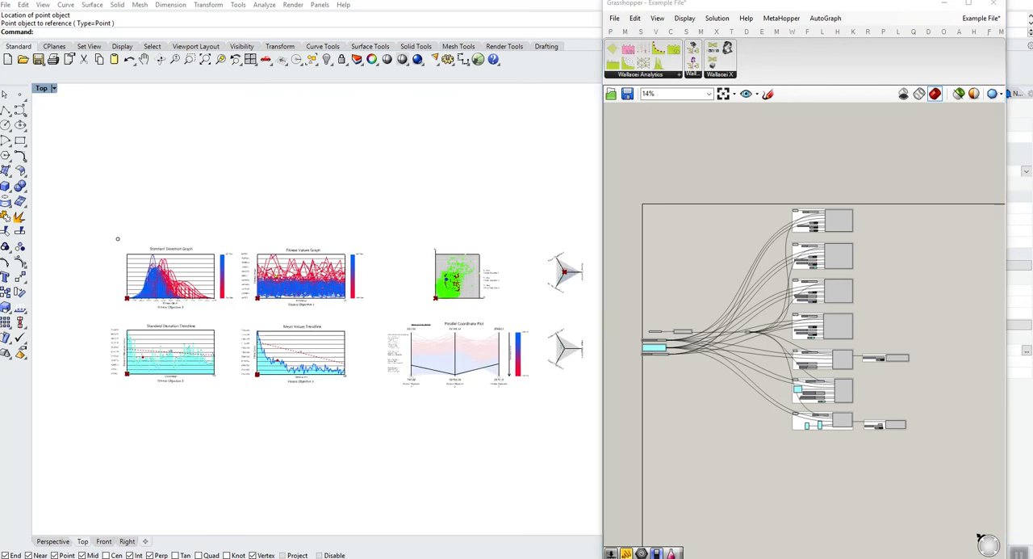
right_drag(422, 331, 402, 330)
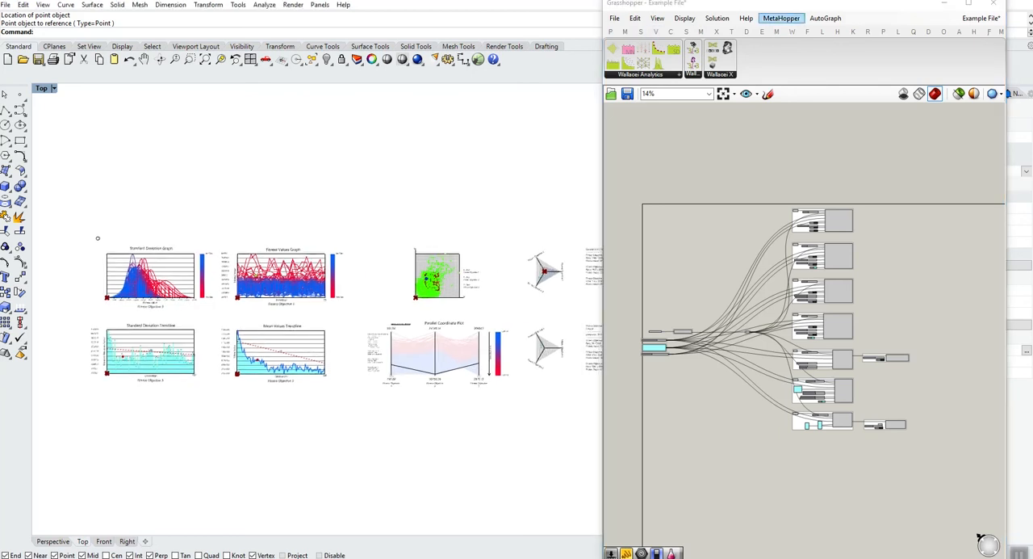
double_click(795, 4)
click(500, 212)
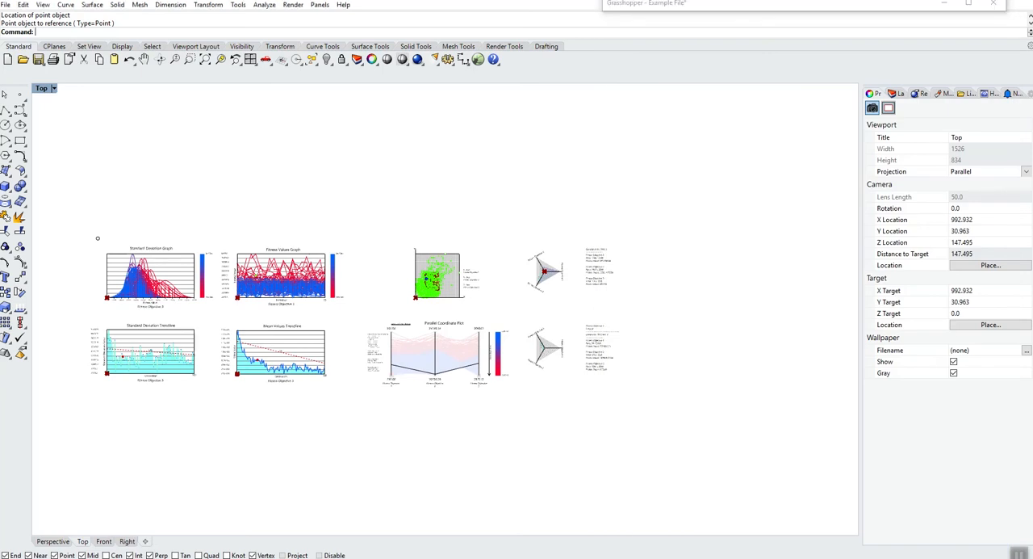
right_drag(501, 212, 503, 212)
scroll(206, 303, up, 2)
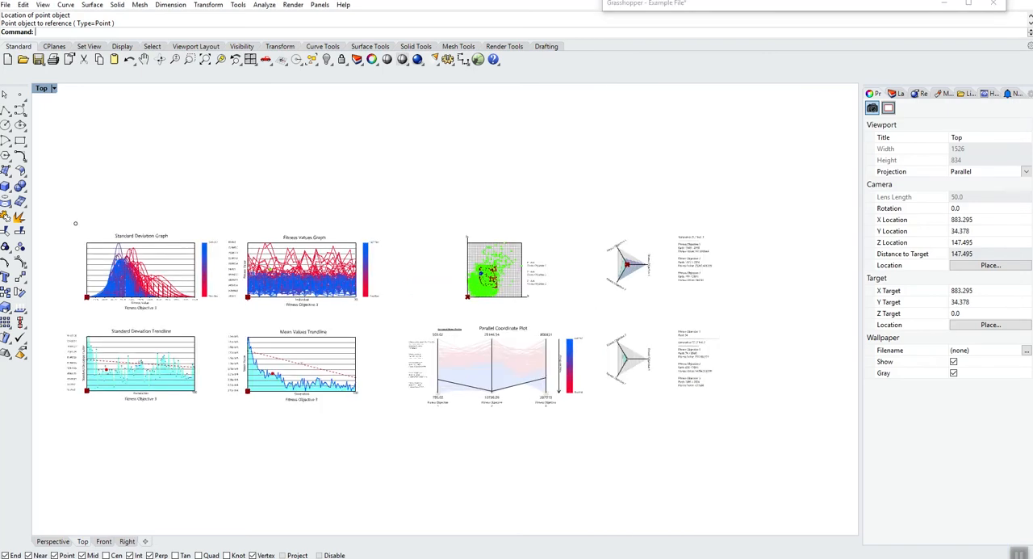